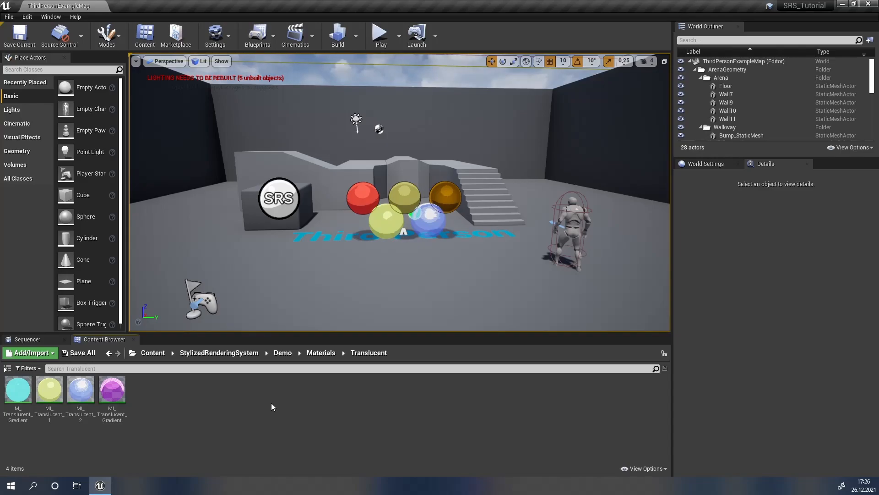
- Create a material instance from MI_SRS_MASTER in the StylizedRenderingSystem Materials folder
click(219, 353)
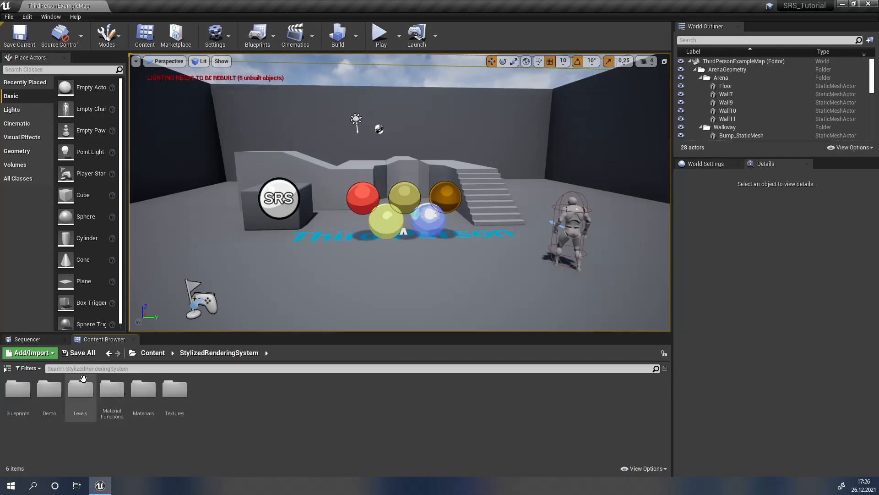
double_click(145, 417)
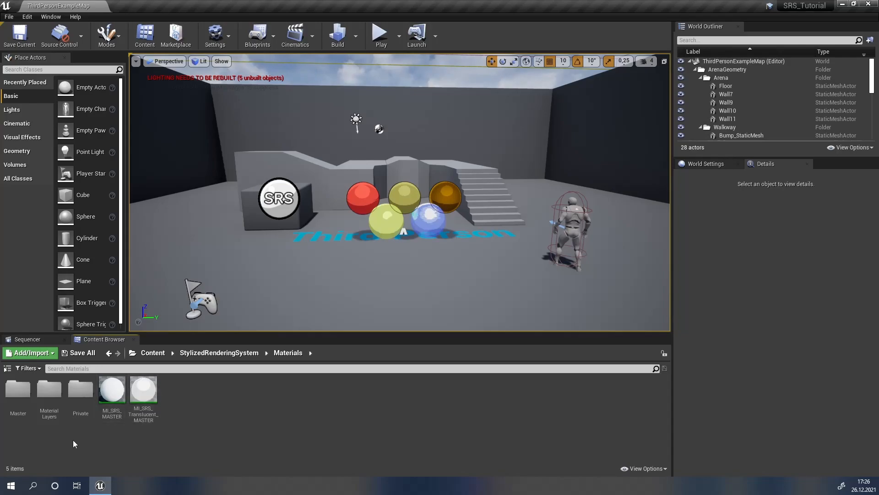
mouse_move(149, 375)
mouse_move(137, 416)
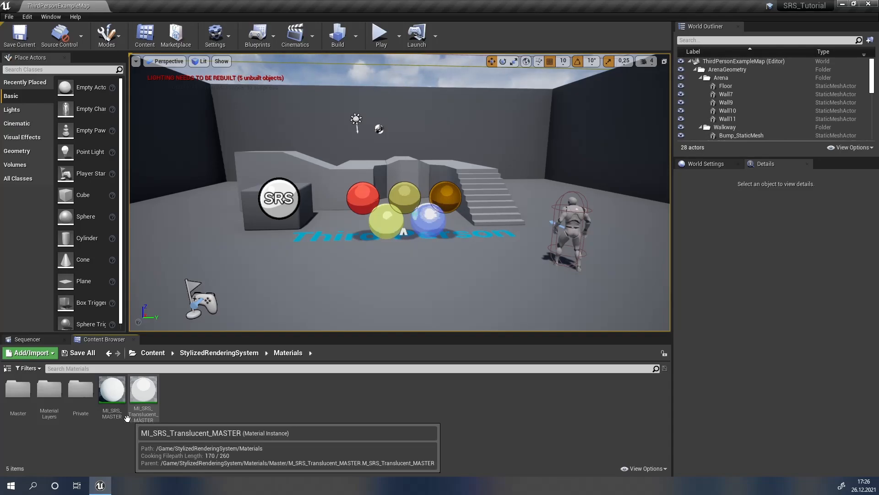
right_click(119, 407)
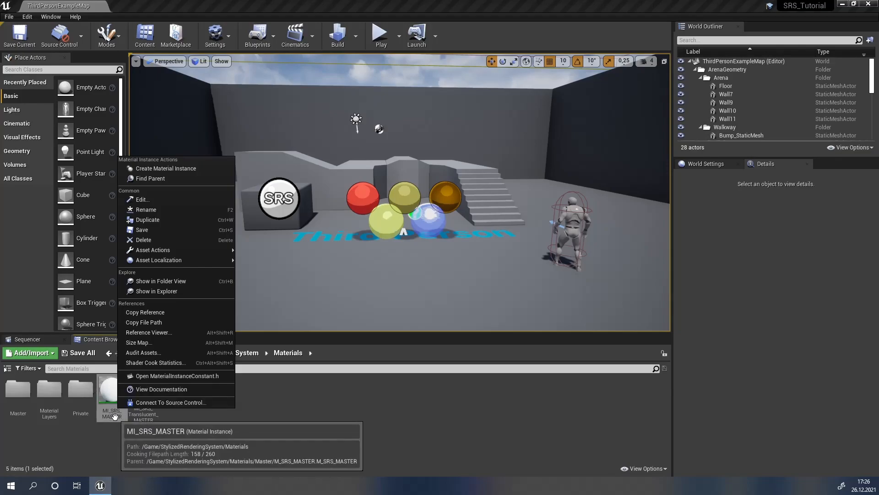
click(156, 168)
right_click(122, 389)
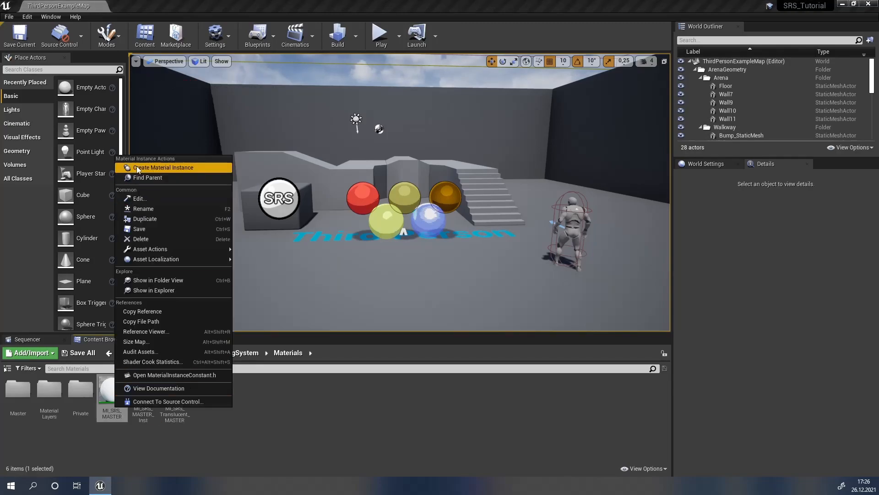
click(155, 466)
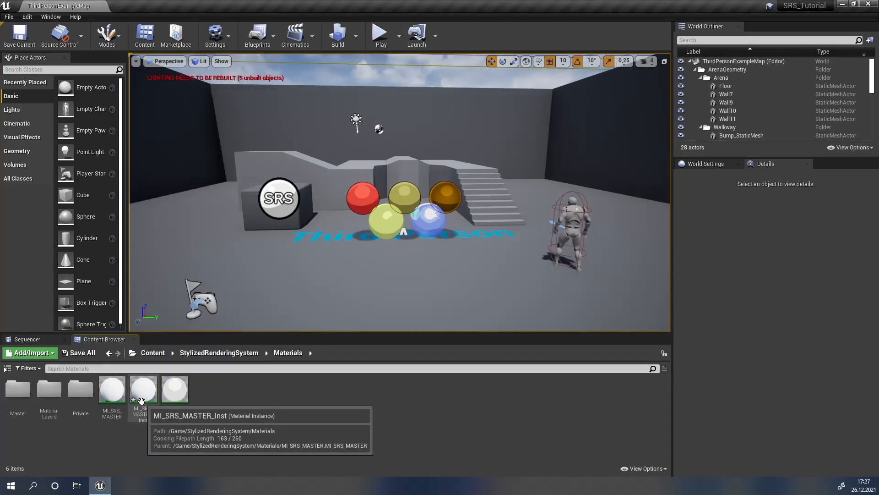
- Open the MI_SRS_MASTER_Inst material instance and look through its parameter groups
double_click(142, 400)
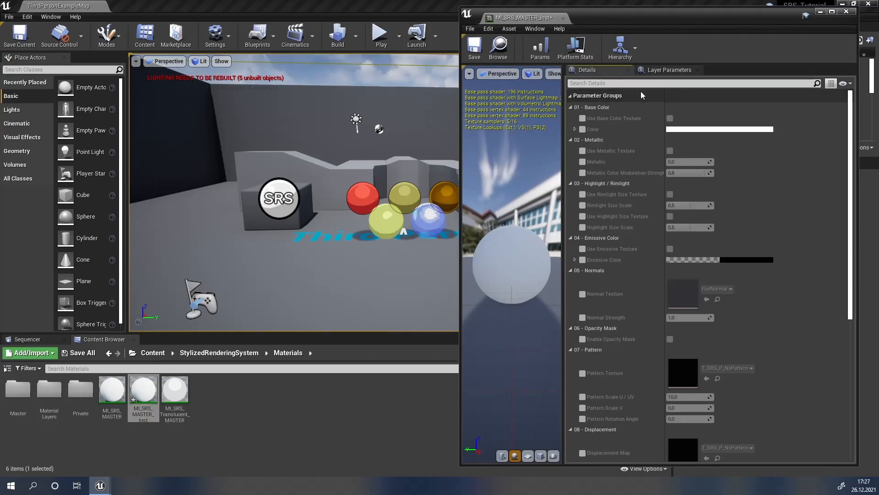
scroll(612, 125, down, 8)
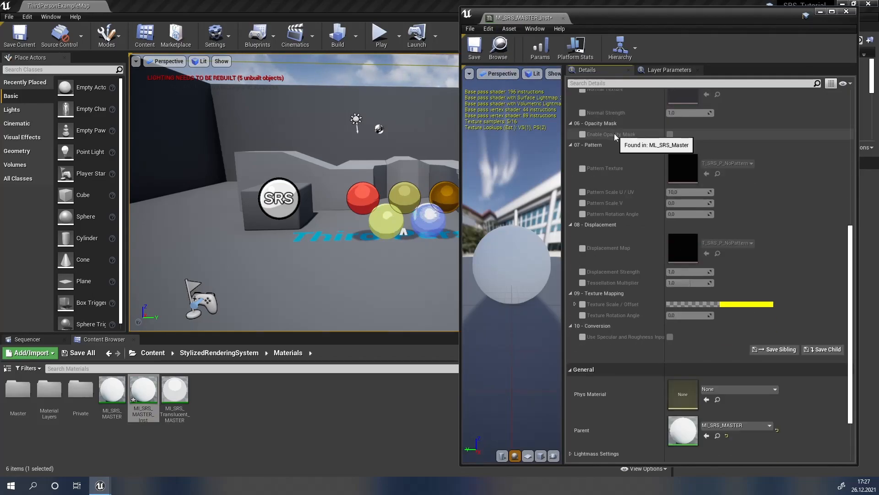
scroll(614, 133, up, 8)
- Duplicate the orange sphere in the level and place the copy beside it, toward the stairs
right_drag(345, 185, 412, 186)
key(w)
key(d)
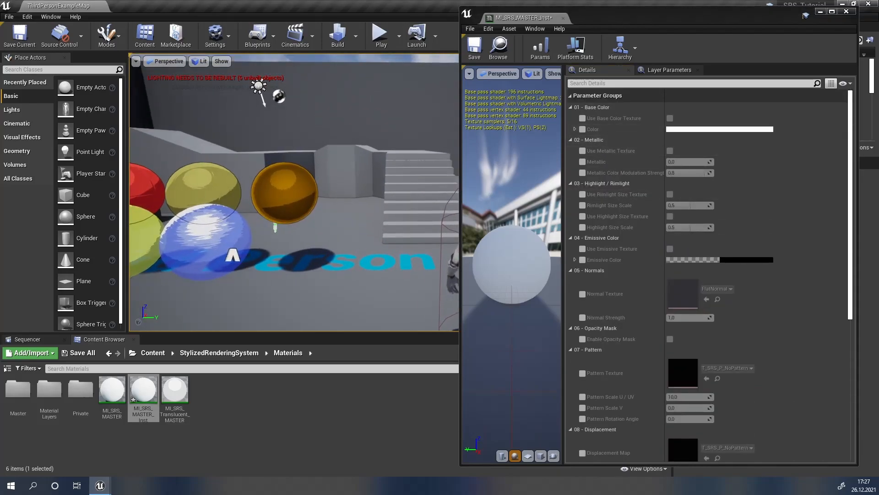
click(284, 193)
alt+drag(321, 192, 413, 192)
- Assign MI_SRS_MASTER_Inst to the duplicated sphere and view it up close without editor overlays
drag(143, 392, 380, 196)
right_drag(380, 196, 365, 185)
key(w)
key(s)
key(g)
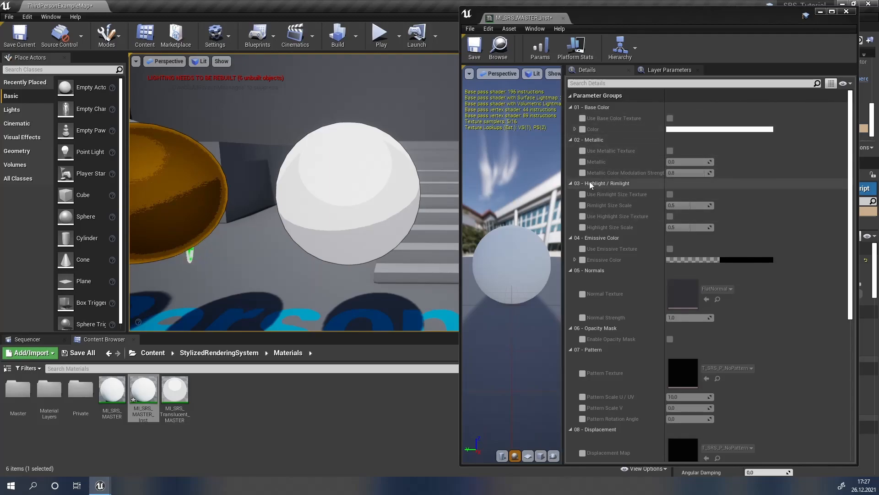
drag(554, 185, 493, 182)
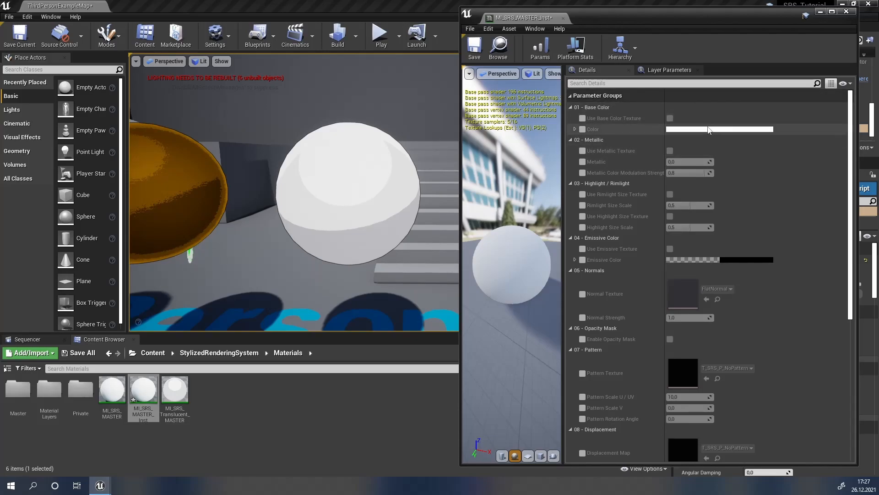
- Enable the base Color override on the instance and set it to pink, hex sRGB FF89E5FF
click(583, 129)
click(691, 131)
drag(610, 210, 609, 150)
click(572, 182)
click(631, 350)
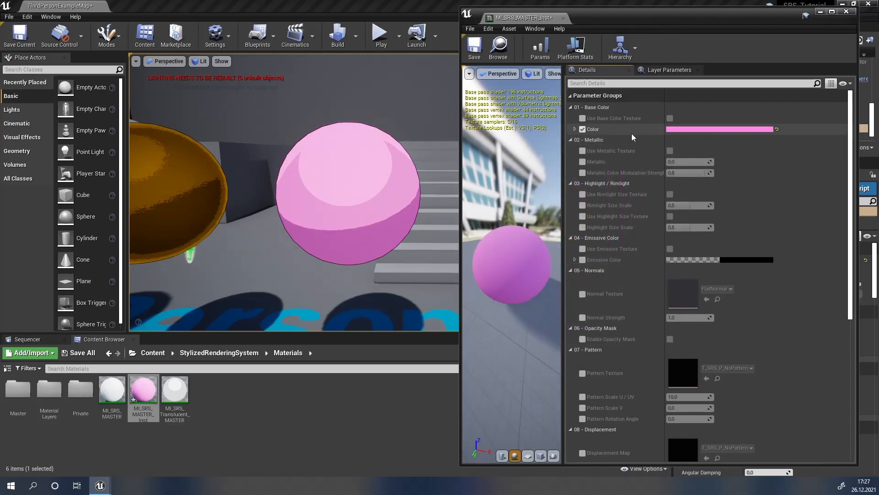
- Turn on Use Base Color Texture and enable the Base Texture override, keeping DefaultTexture as the texture
click(583, 119)
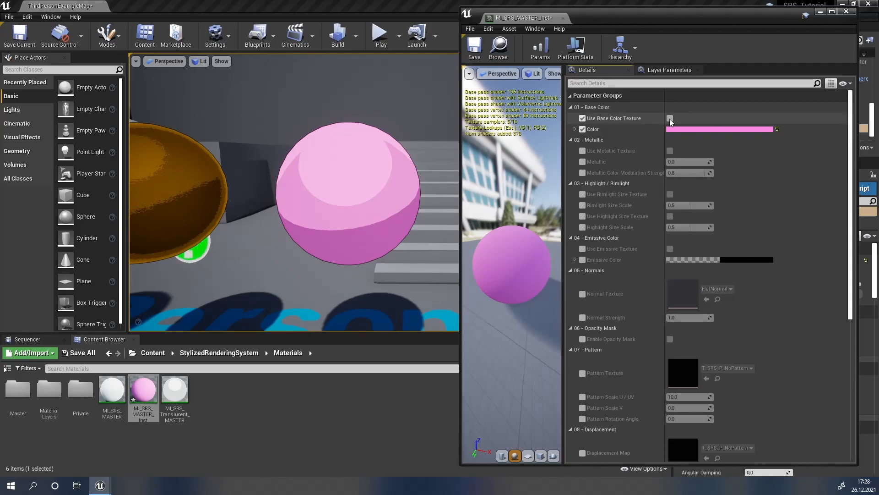
click(670, 118)
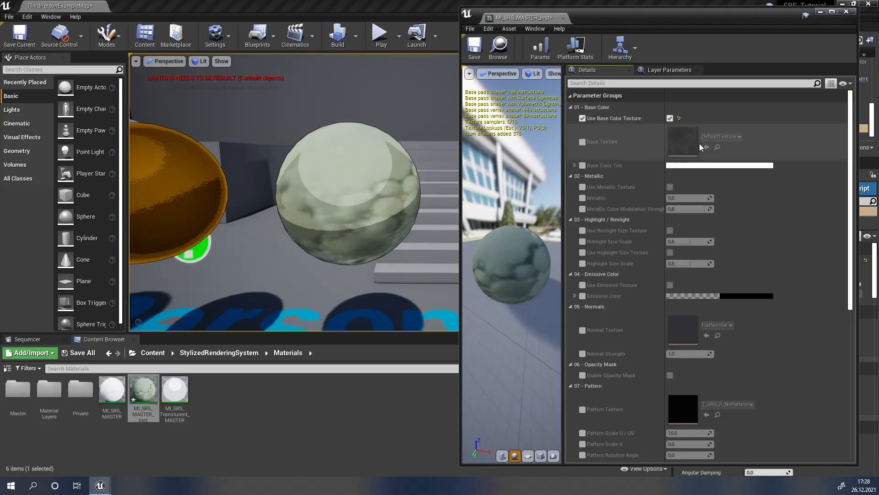
click(582, 143)
click(721, 137)
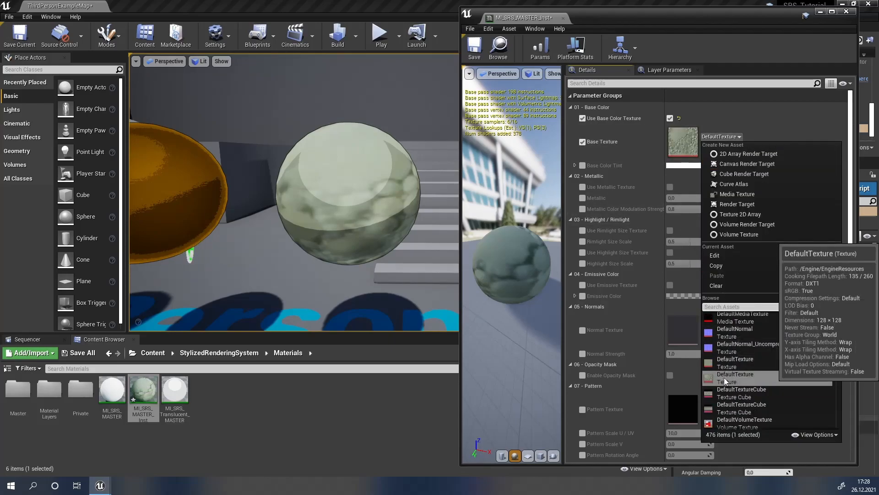
click(578, 175)
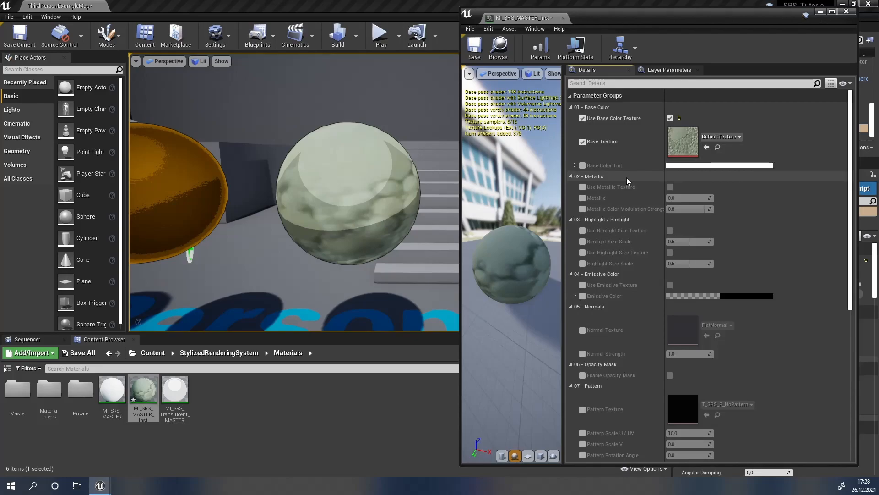
click(579, 176)
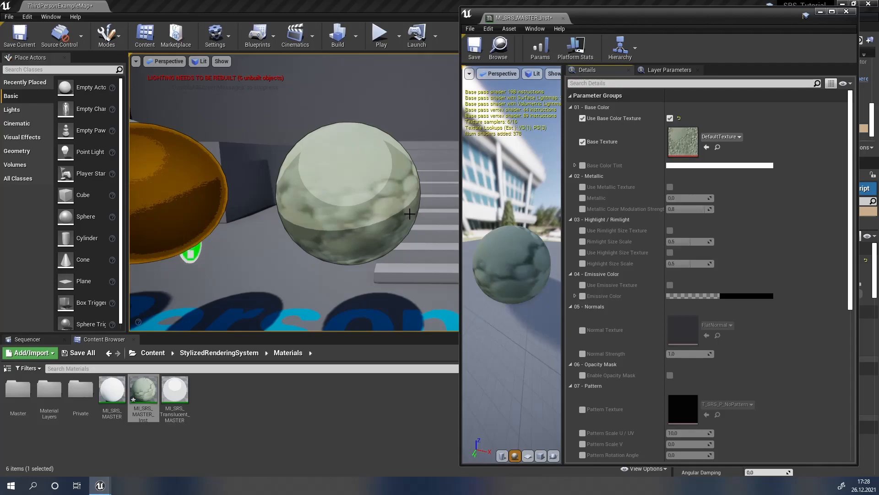
- Enable Base Color Tint and try out several tint colors on the texture, then cancel the color choice
click(582, 164)
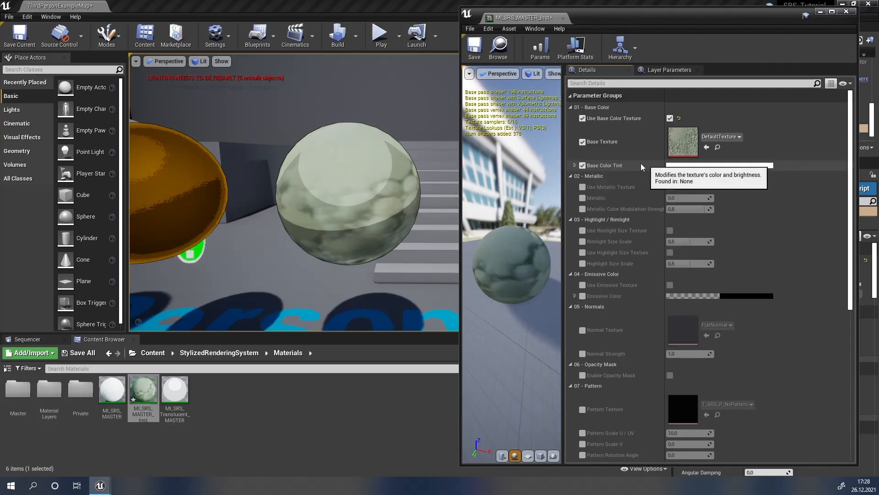
click(702, 165)
click(568, 211)
click(541, 210)
click(525, 231)
click(530, 257)
click(553, 271)
click(571, 238)
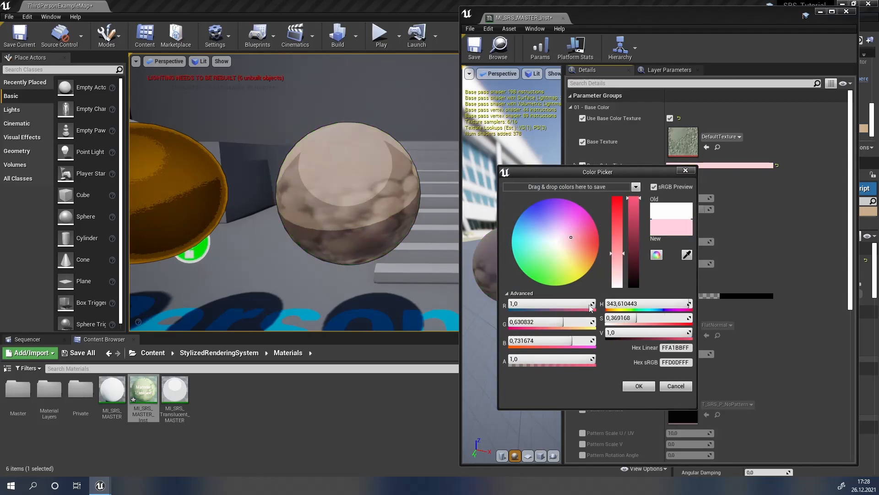
click(676, 385)
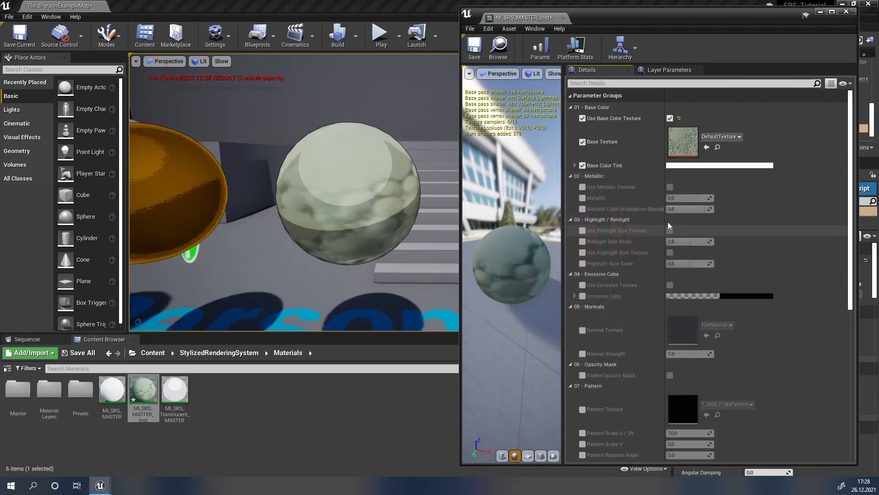
- Turn off the base color texture and set the base Color to light yellow
click(672, 118)
click(677, 129)
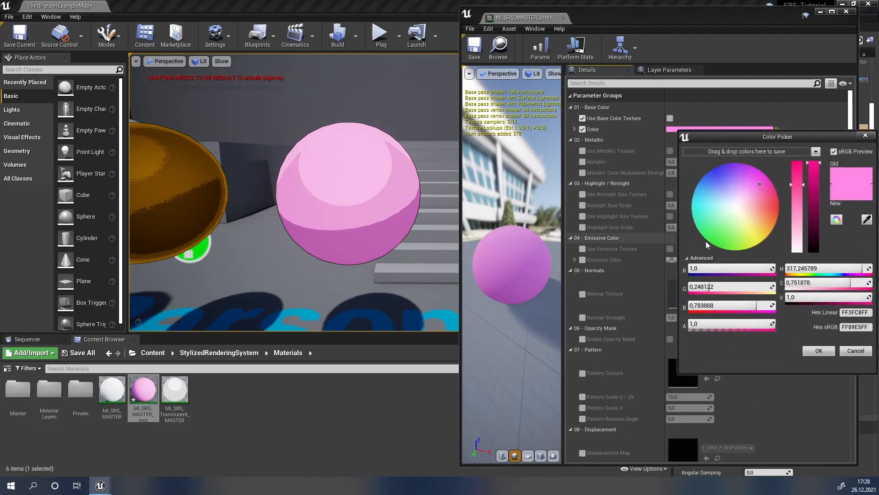
click(760, 230)
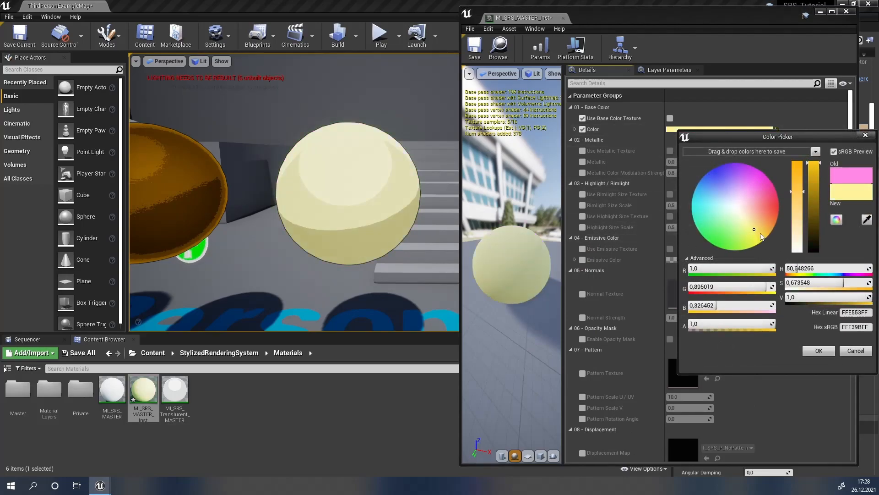
click(818, 351)
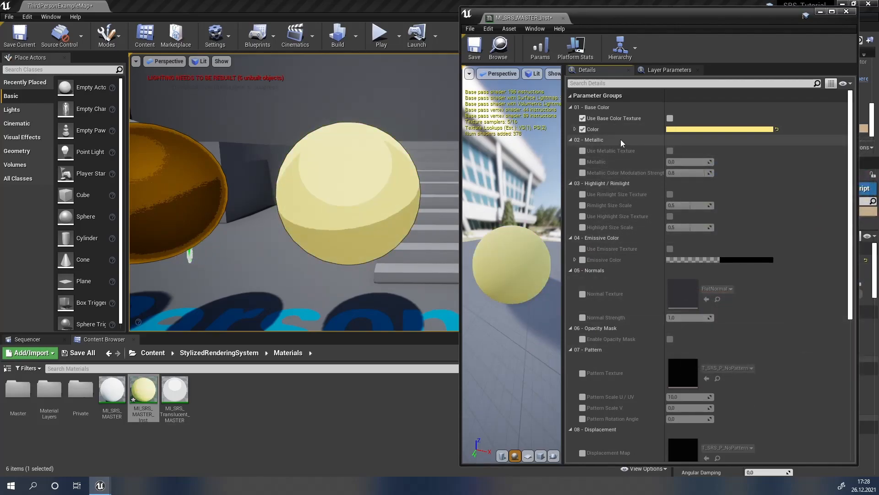
- Enable the Metallic parameter on the instance and set it to 1.0
click(582, 162)
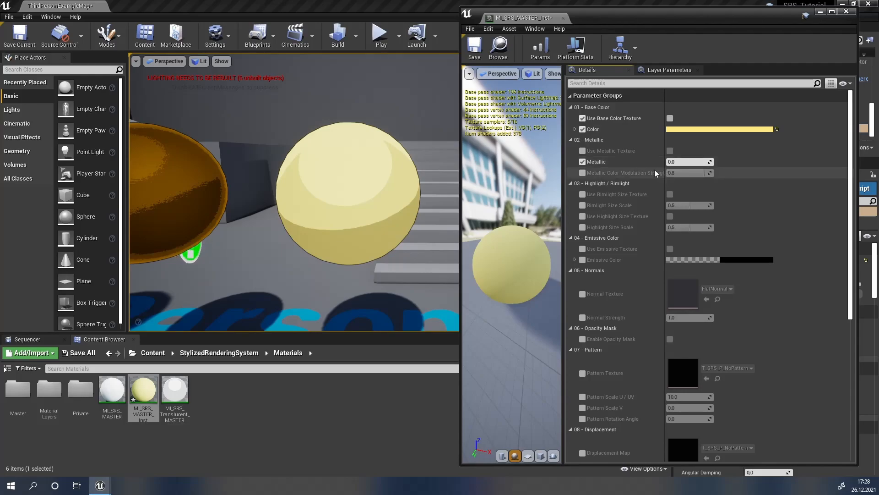
drag(679, 161, 714, 162)
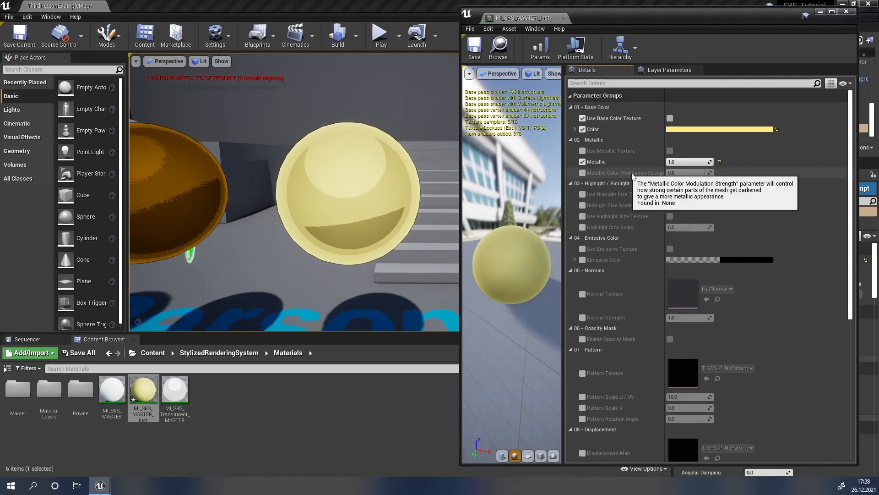
- Try Metallic Color Modulation Strength at 0.0 on the instance, then reset it and disable the override
click(583, 173)
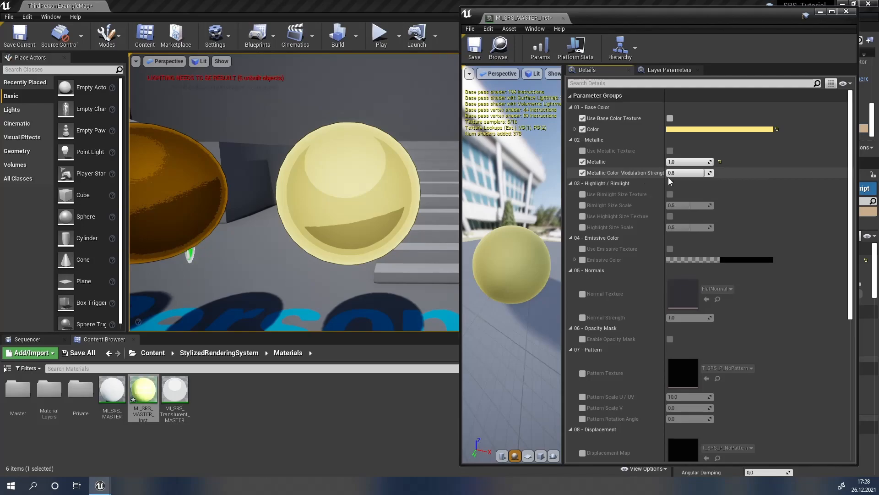
drag(699, 173, 713, 173)
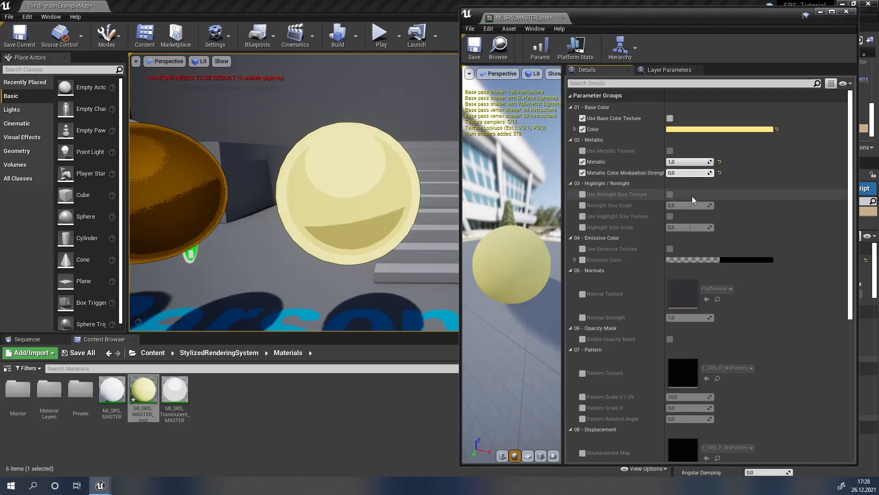
click(719, 173)
click(583, 173)
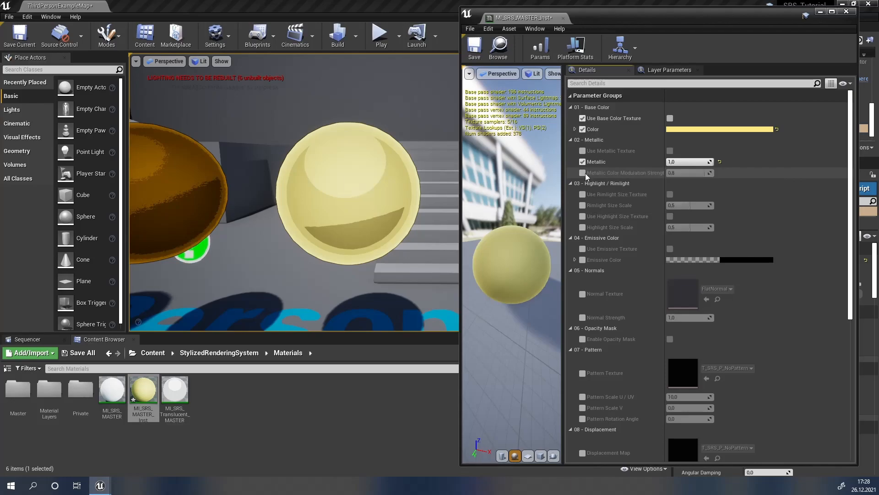
- In the parent MI_SRS_MASTER, try Metallic Color Modulation Strength at 0.0, then reset it and disable the override
click(286, 460)
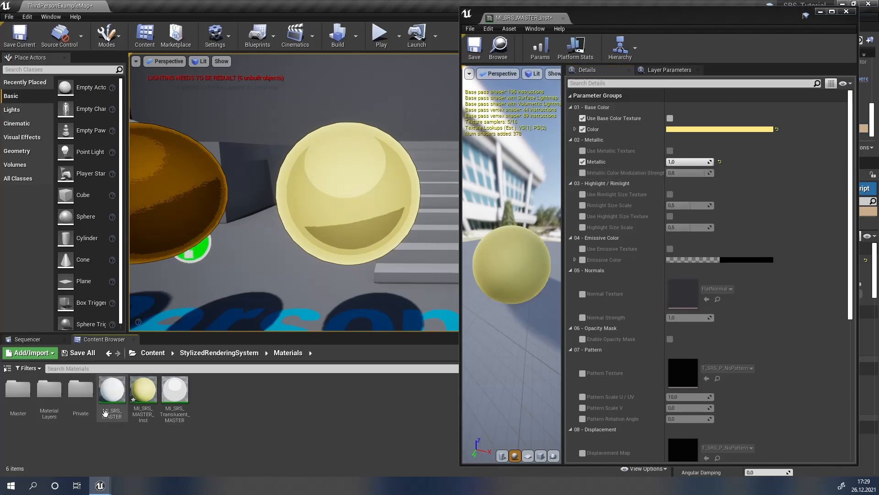
double_click(106, 413)
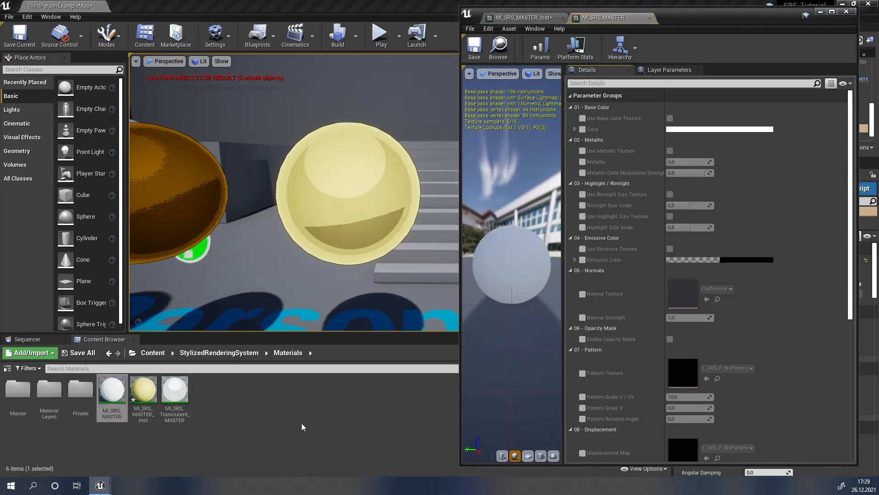
click(582, 173)
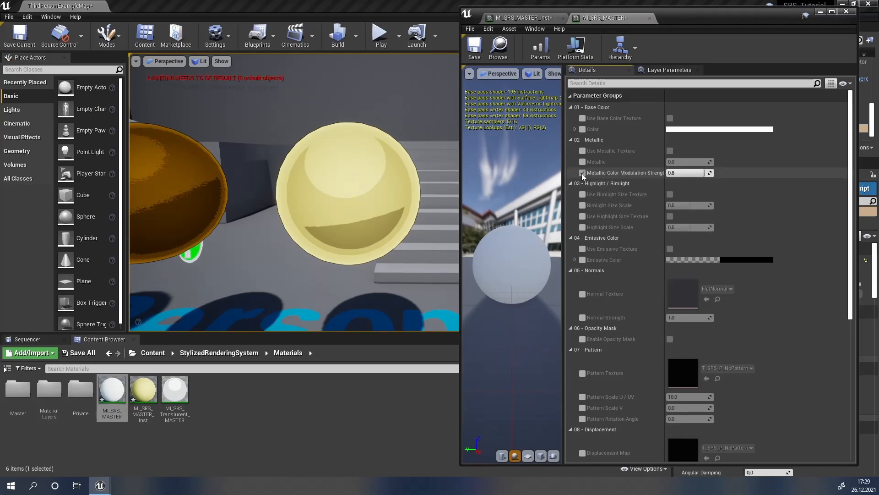
drag(701, 173, 665, 173)
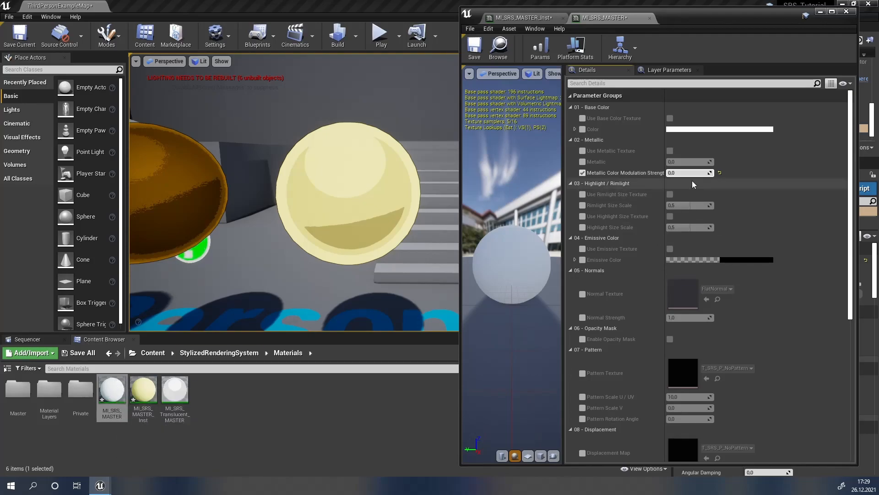
click(720, 173)
click(583, 173)
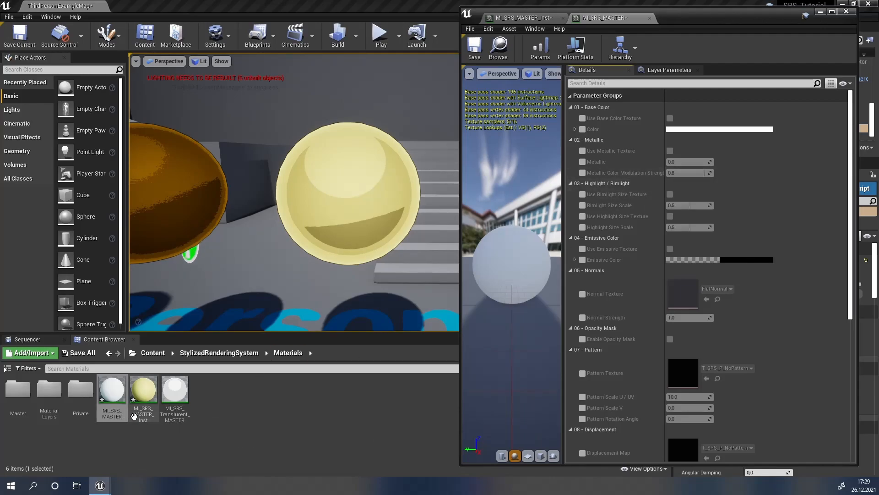
- Return to MI_SRS_MASTER_Inst, enable Rimlight Size Scale and raise it to about 0.6
double_click(143, 390)
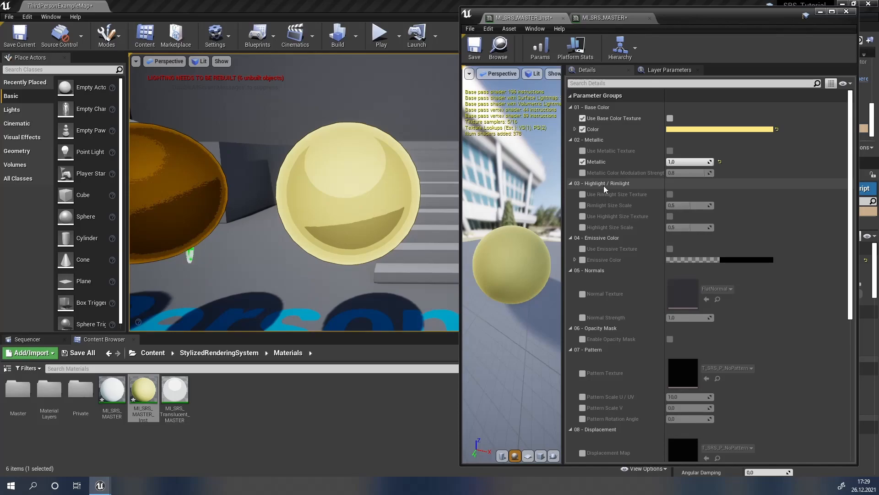
click(582, 205)
mouse_move(691, 207)
mouse_down()
mouse_move(678, 207)
mouse_move(695, 207)
mouse_up()
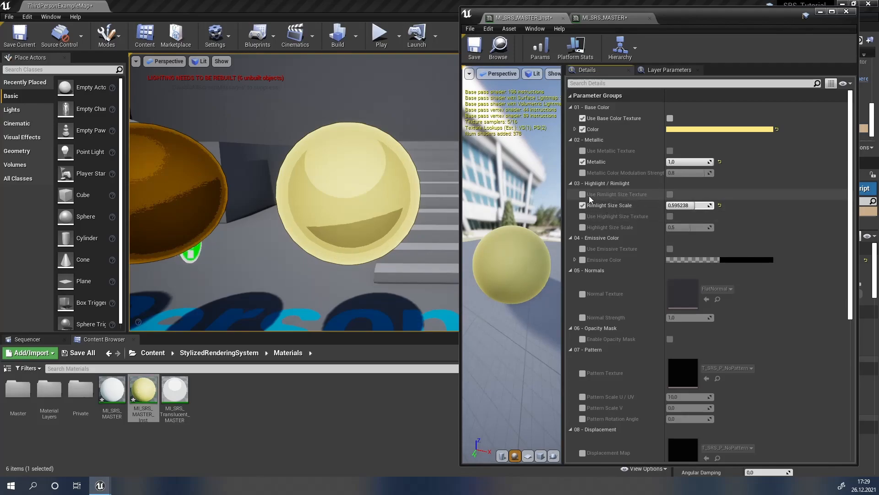
- Try the Use Rimlight Size Texture option on the instance, then switch it off
click(670, 194)
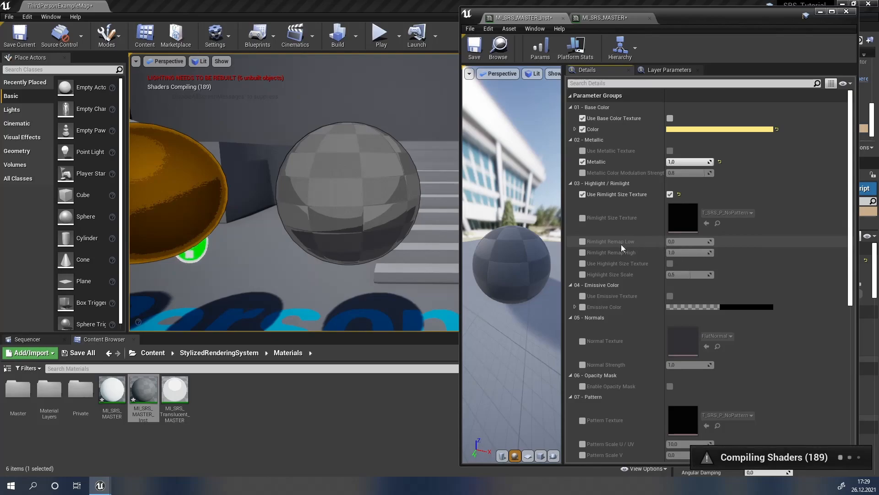
mouse_move(610, 242)
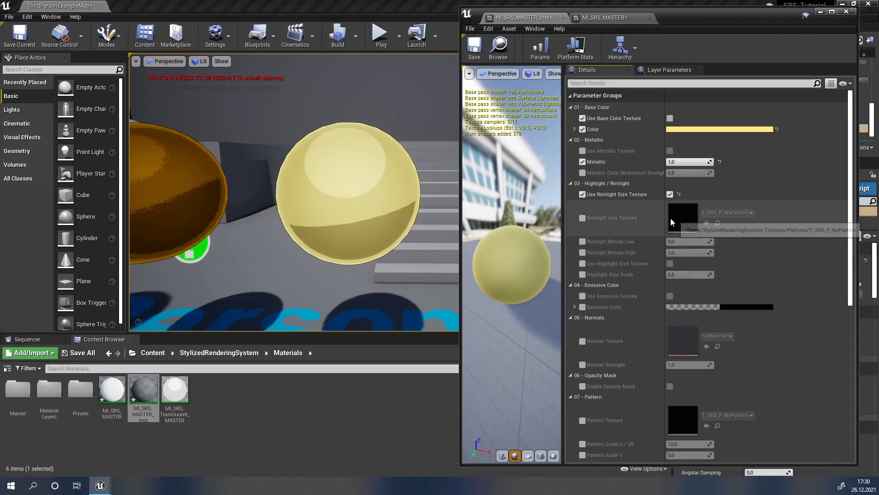
click(670, 195)
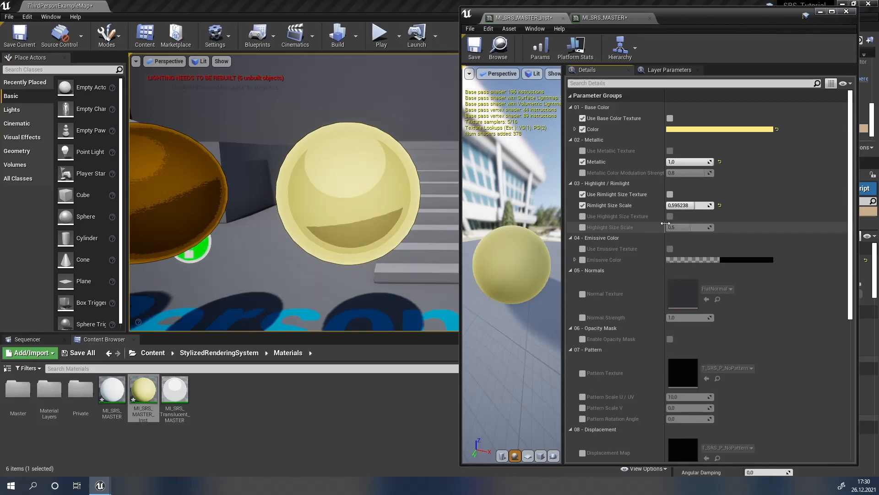
- Set Rimlight Size Scale to about 0.44, and enable Highlight Size Scale at about 0.22
drag(687, 205, 669, 225)
click(583, 227)
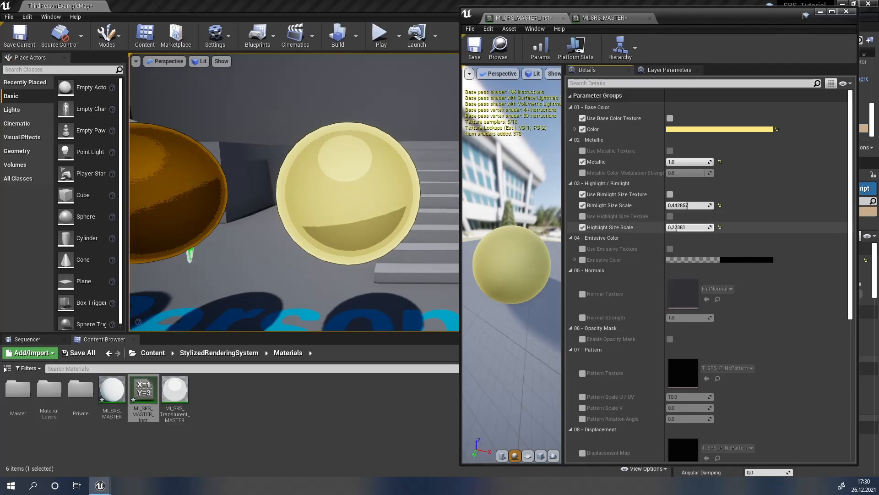
click(582, 194)
click(571, 184)
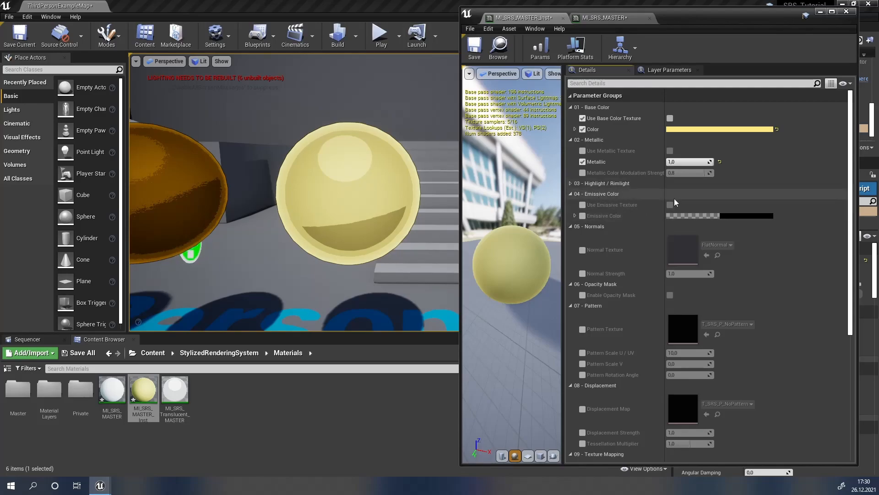
- Enable Emissive Color and try a red emissive color with its Value at 10, and at 1000
click(581, 216)
click(711, 215)
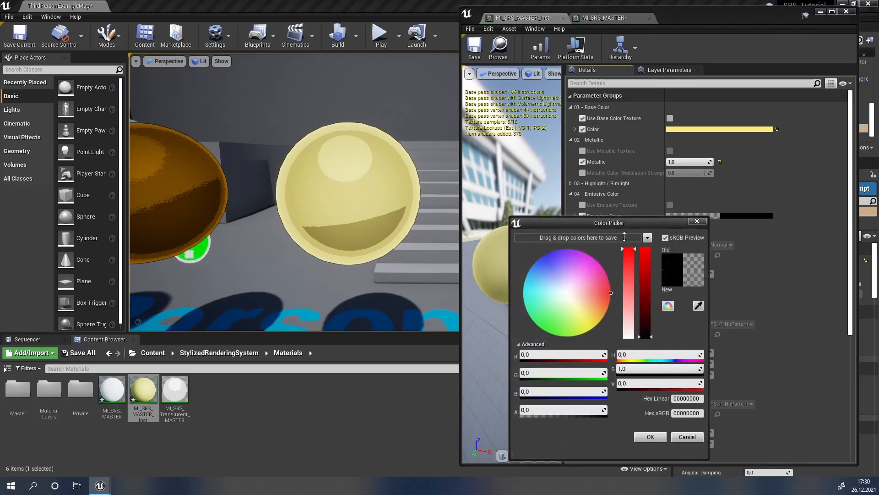
click(632, 384)
text(10)
key(Return)
text(1000)
key(Return)
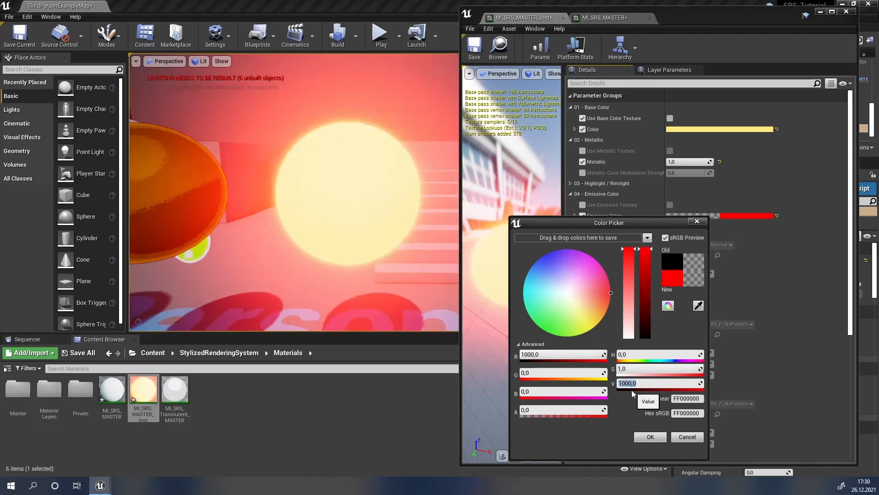
- Try emissive Values of 0, 1 and 1000, then cancel the color change and disable the Emissive Color override
text(0)
key(Return)
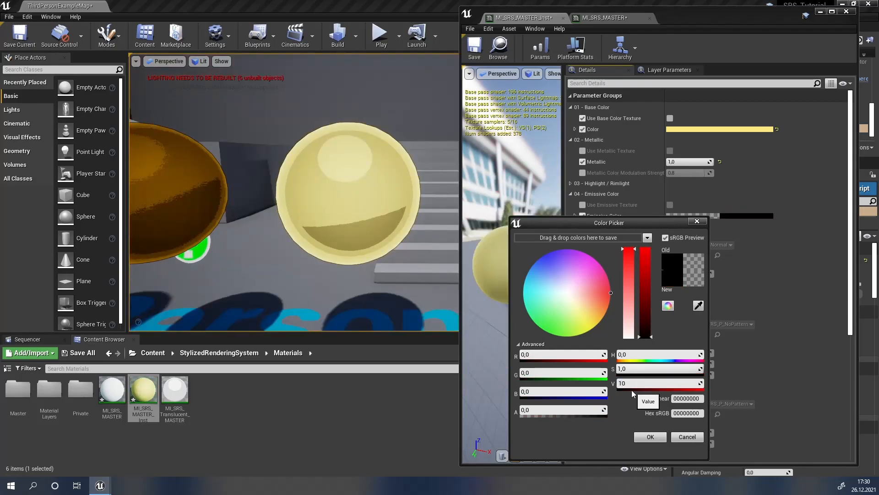
text(100)
key(BackSpace)
key(BackSpace)
key(Return)
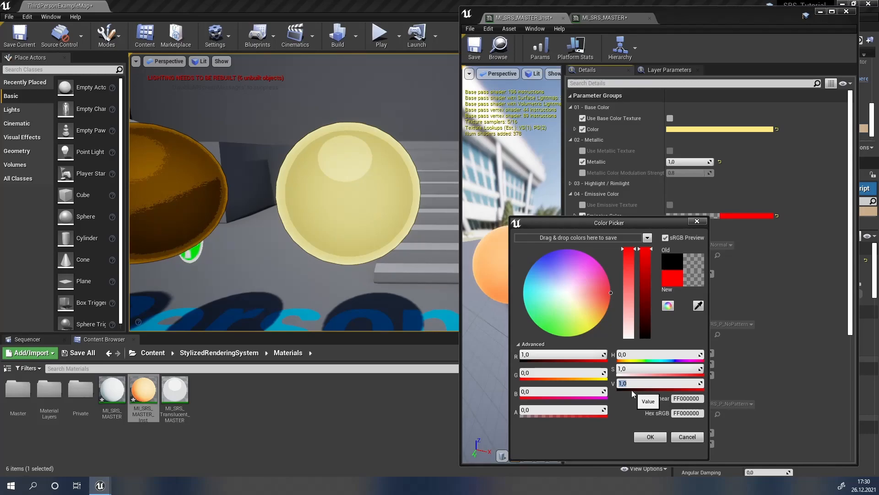
text(00)
key(Return)
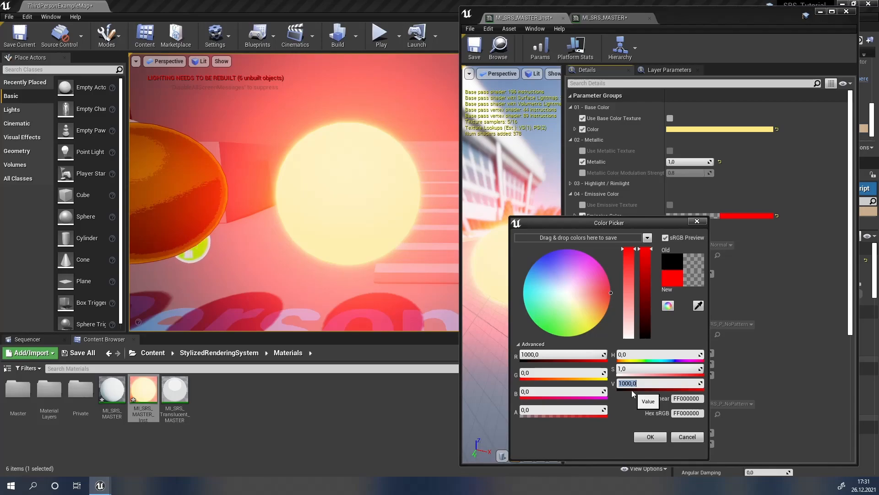
click(687, 437)
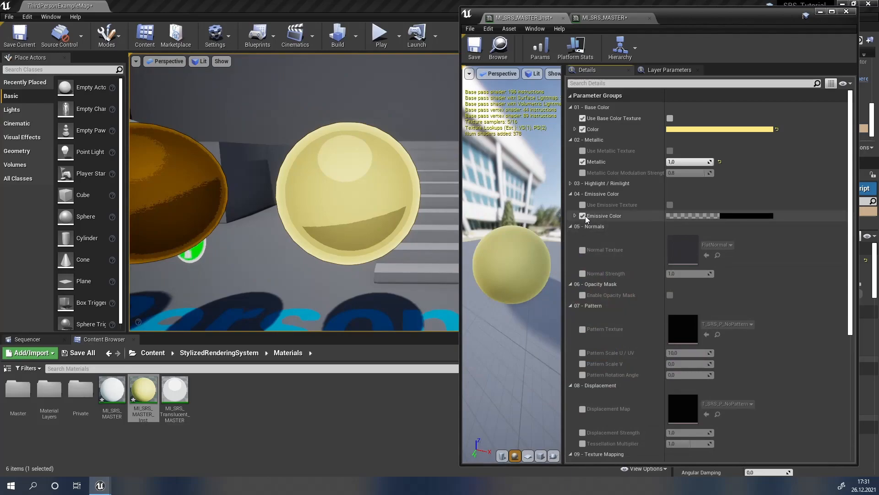
click(571, 194)
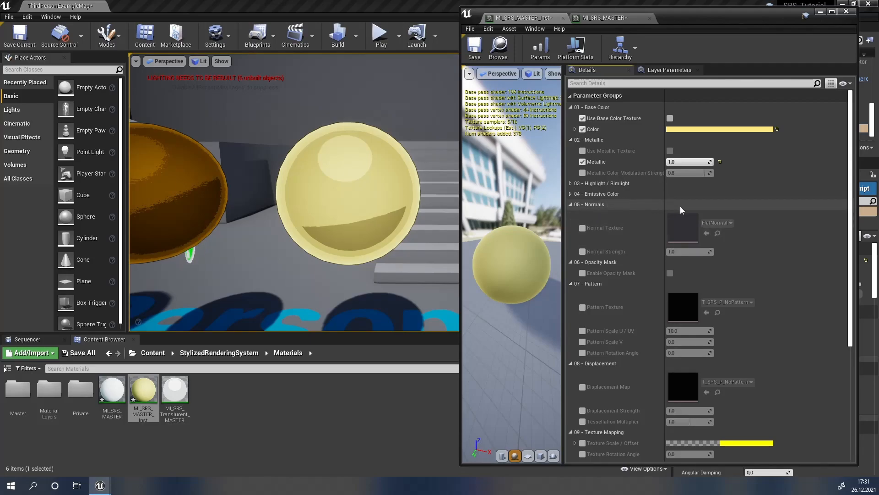
- Enable Normal Texture with T_Metal011_1K_N and raise Normal Strength to about 11.6
click(582, 228)
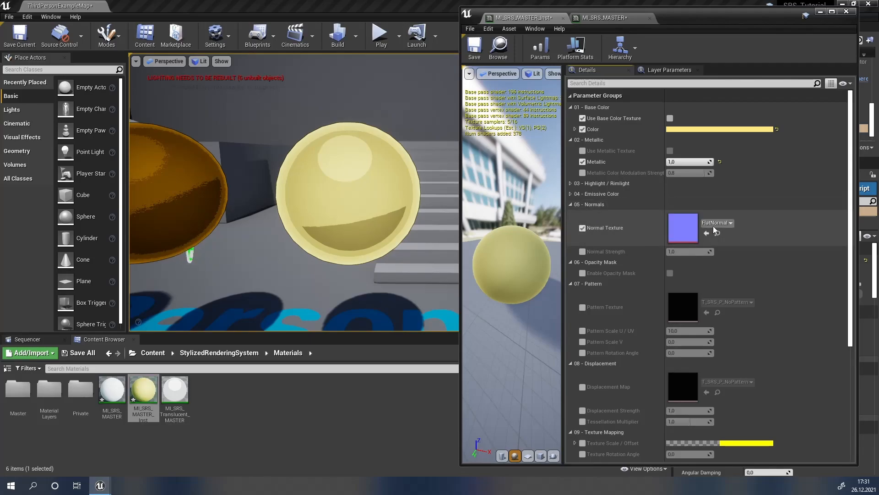
click(714, 224)
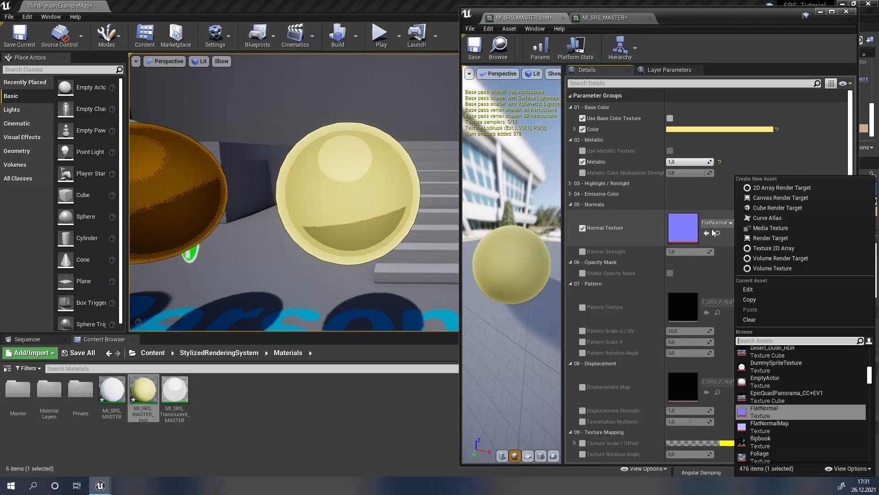
text(metal)
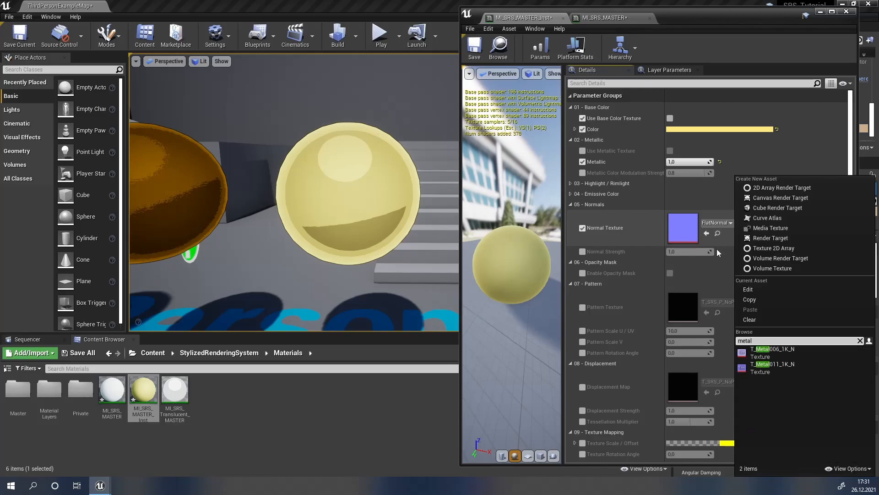
click(771, 367)
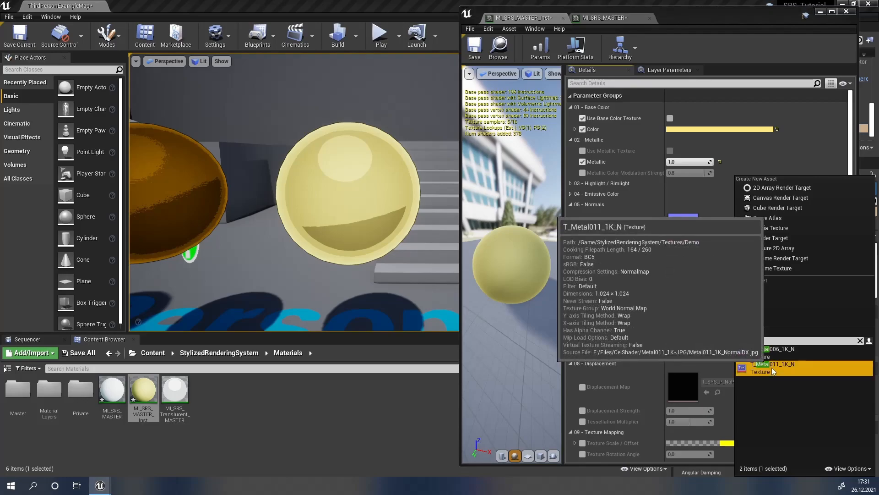
click(583, 252)
drag(690, 251, 767, 251)
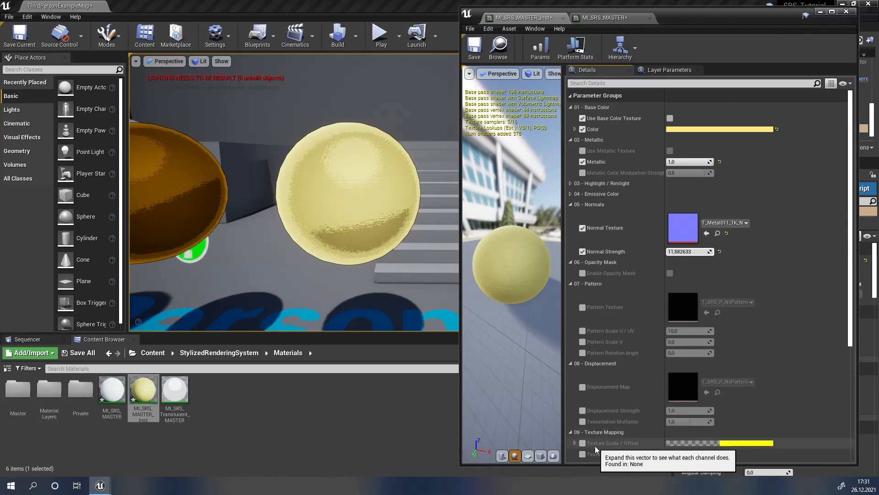
- Enable Texture Scale / Offset and set Scale U to 0 and Scale V to 0.2
click(582, 443)
click(575, 443)
scroll(591, 419, down, 3)
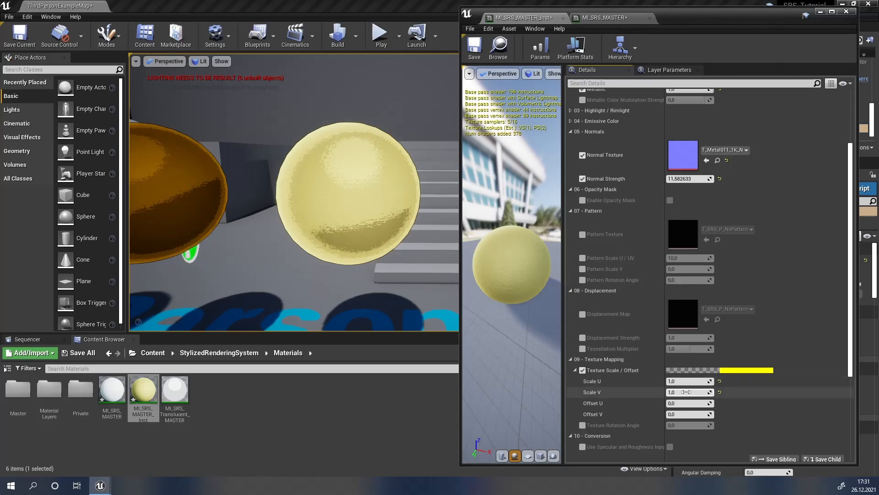
drag(691, 382, 655, 393)
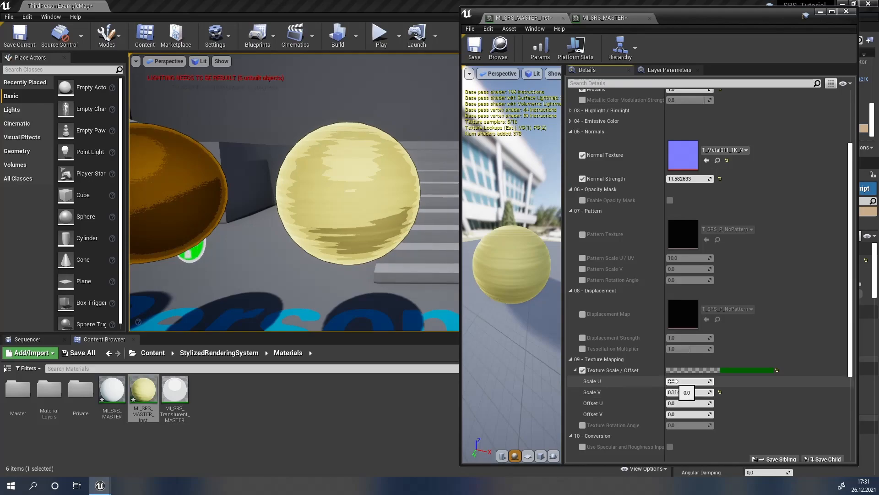
click(684, 392)
text(0,2)
key(Return)
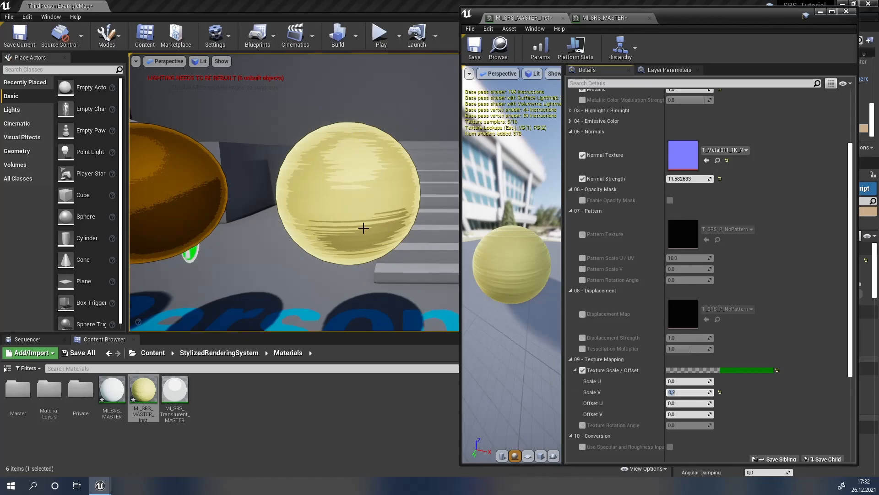
- Enable Texture Rotation Angle and set it to about 75.4
click(574, 371)
click(582, 381)
mouse_move(687, 381)
mouse_down()
mouse_move(728, 381)
mouse_move(687, 382)
mouse_up()
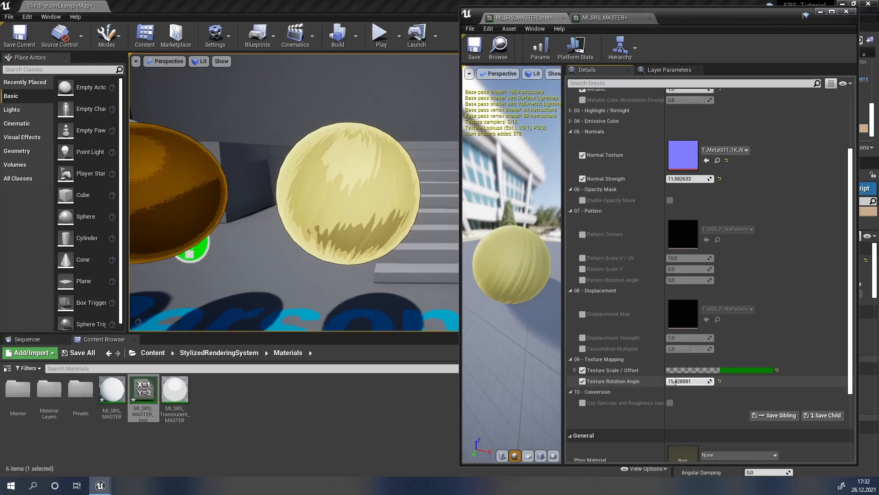
- Enable the opacity mask and try T_SRS_G_Stripes2 as the Opacity Mask Texture
scroll(590, 274, up, 1)
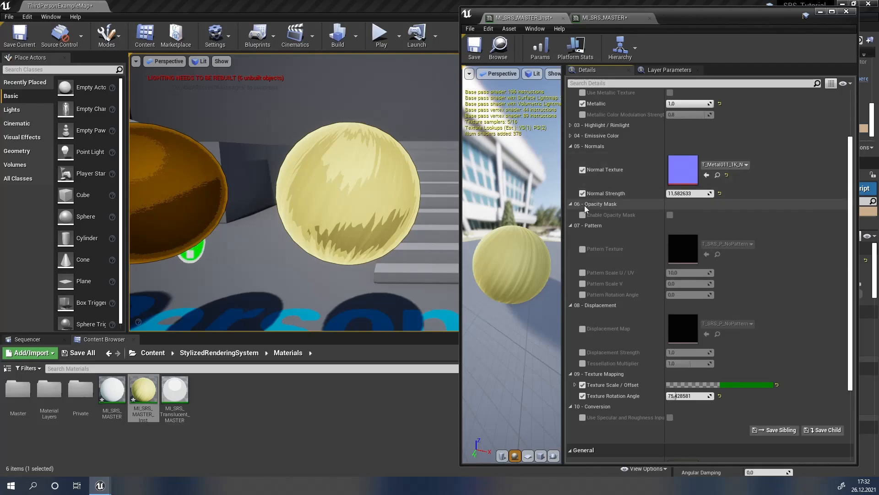
click(671, 214)
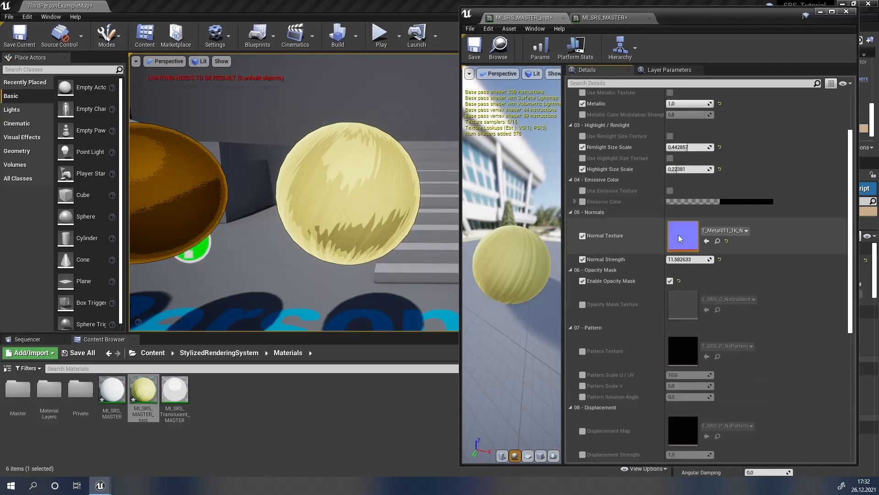
scroll(618, 286, down, 2)
click(583, 275)
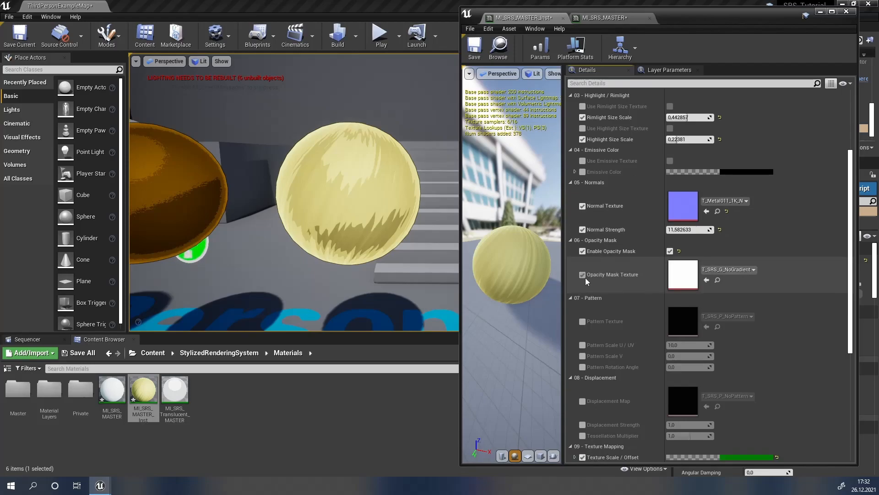
click(727, 270)
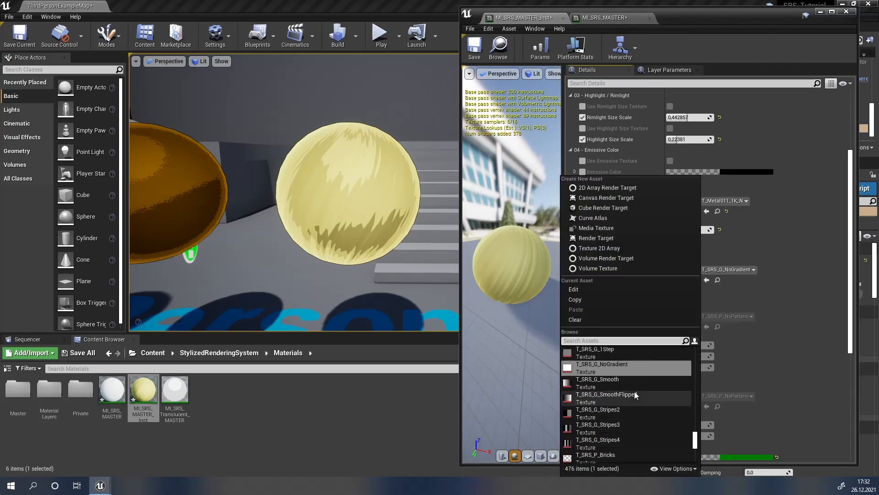
click(628, 400)
right_drag(388, 224, 270, 222)
key(d)
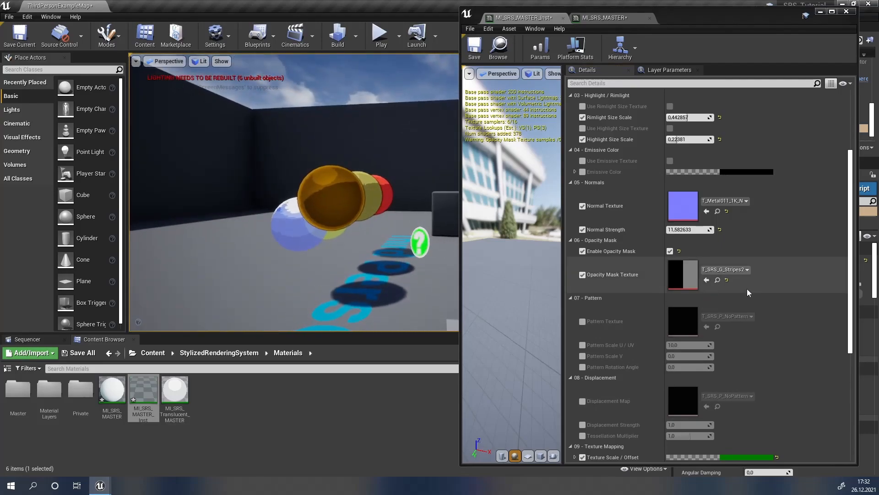
- Change the Opacity Mask Texture to T_SRS_P_GridLines and view the masked sphere in the level
click(728, 269)
scroll(658, 427, down, 4)
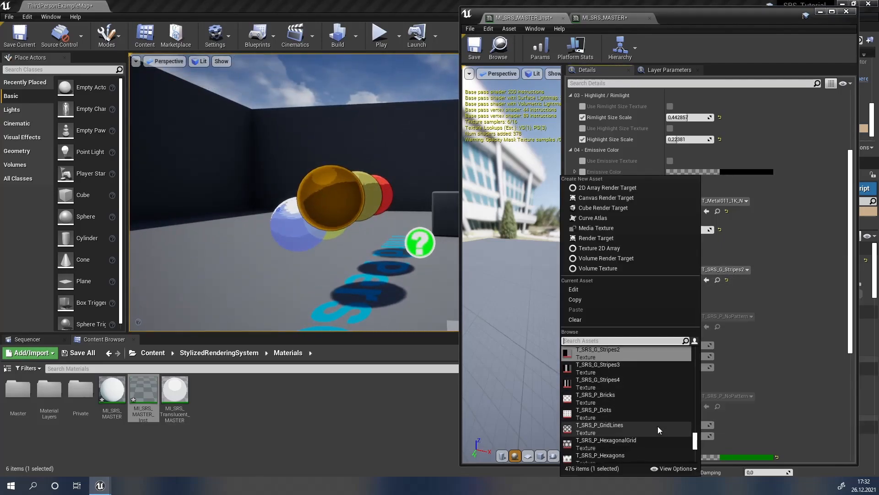
click(658, 426)
right_drag(293, 197, 133, 233)
key(d)
key(s)
key(d)
key(w)
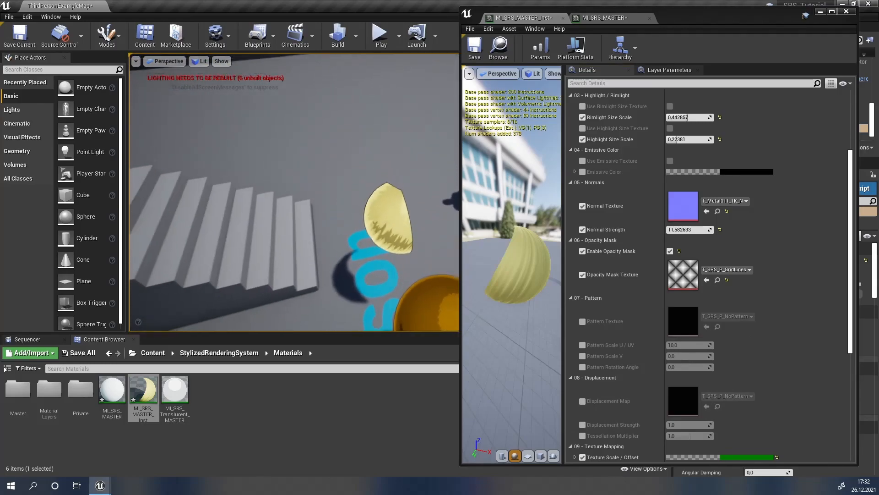
- Set both Scale U and Scale V of the texture mapping to 1.0 to test the mask
scroll(609, 320, down, 3)
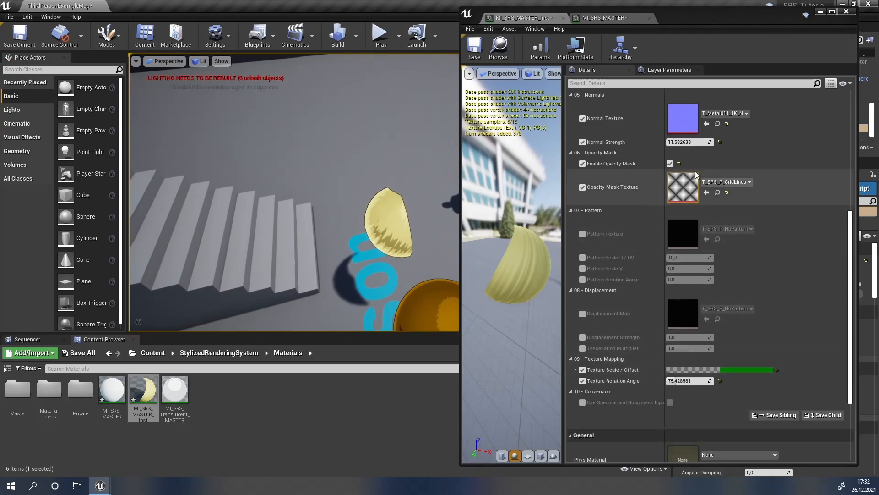
click(575, 370)
mouse_move(672, 380)
mouse_down()
mouse_move(682, 381)
mouse_move(672, 390)
mouse_up()
click(681, 392)
text(1)
click(679, 381)
text(1)
key(Return)
text(+)
mouse_move(405, 299)
right_down()
mouse_move(424, 298)
mouse_move(412, 290)
mouse_move(405, 299)
right_up()
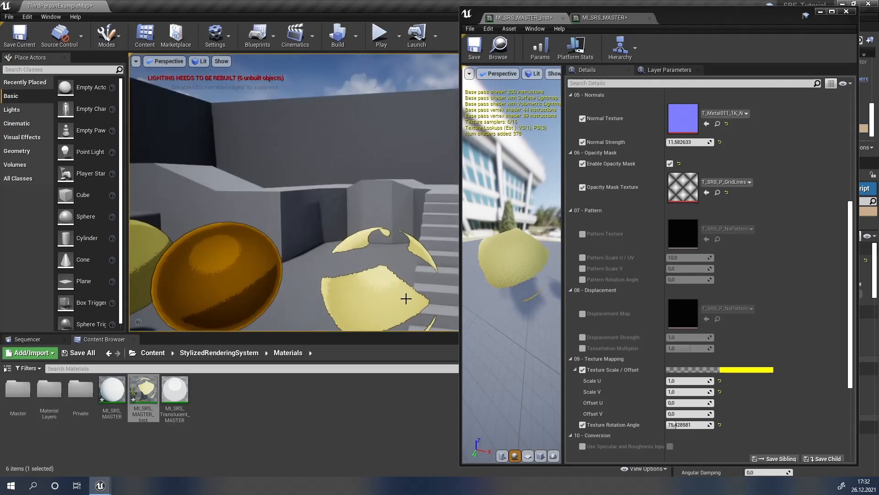
- Return the texture mapping's Scale U to 0 and Scale V to 0.2
click(679, 380)
text(0)
click(680, 391)
text(0)
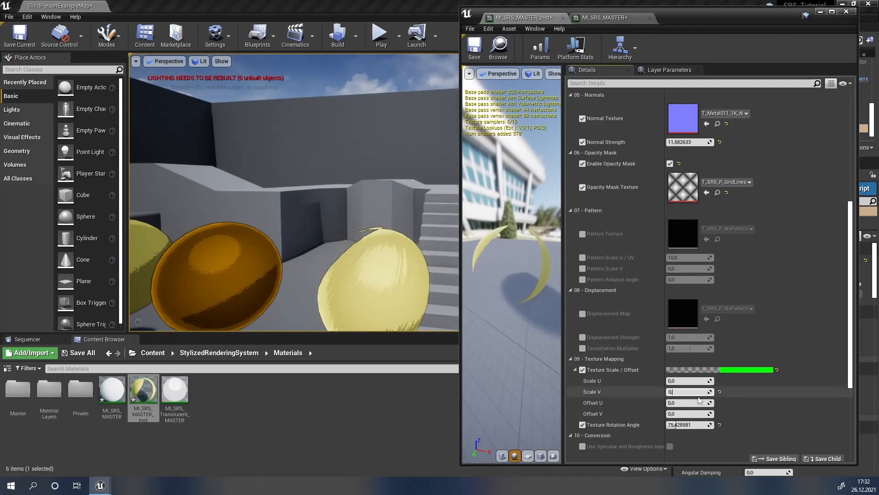
text(,2)
key(Return)
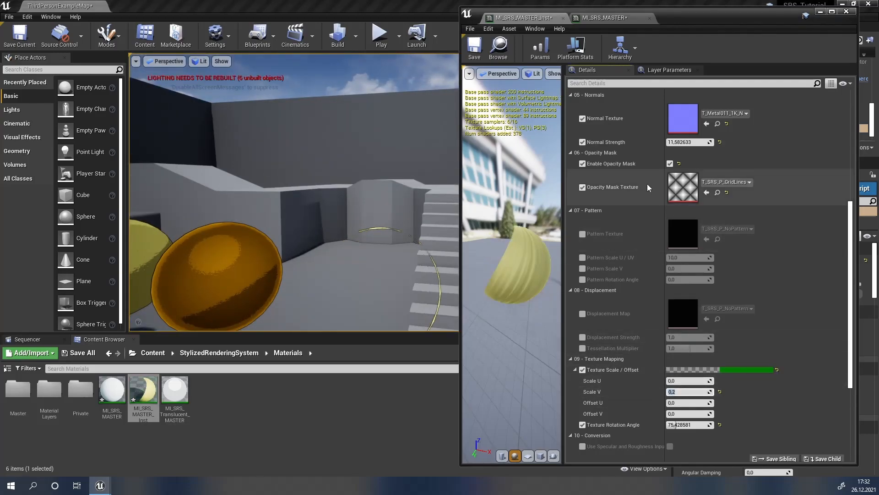
- Reset the Opacity Mask Texture and disable the opacity mask on the instance
click(727, 193)
click(583, 188)
click(583, 165)
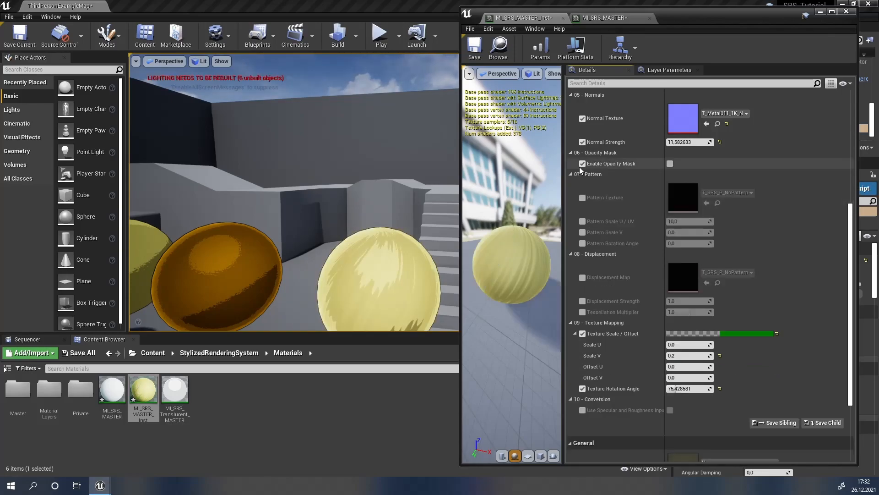
- Enable Pattern Texture and set it to T_SRS_P_Lines for the sphere's shading pattern
right_drag(441, 186, 456, 214)
right_drag(329, 191, 353, 183)
key(w)
click(582, 198)
click(724, 192)
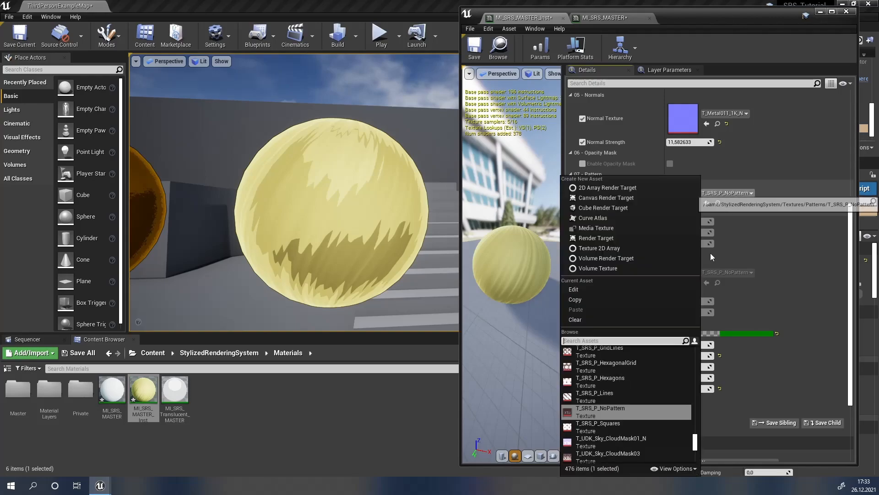
click(630, 386)
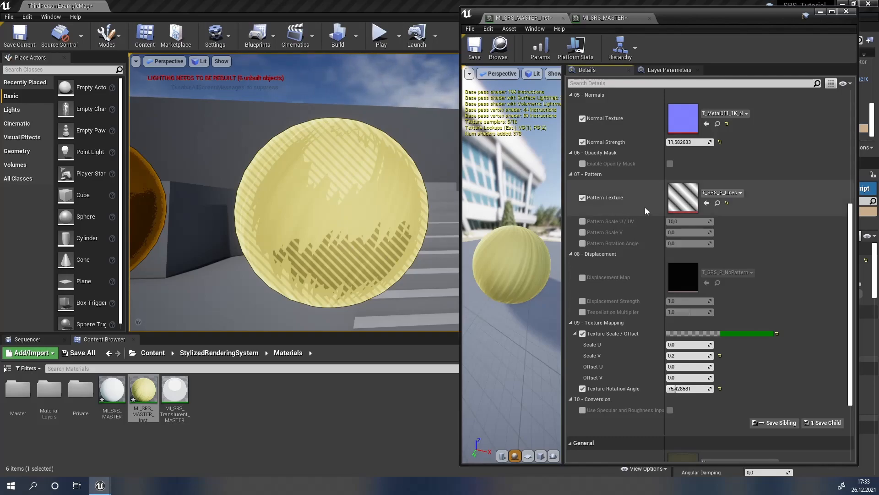
- Change the Pattern Texture to T_SRS_P_Dots and override Pattern Scale U / UV with about 5.93
click(719, 192)
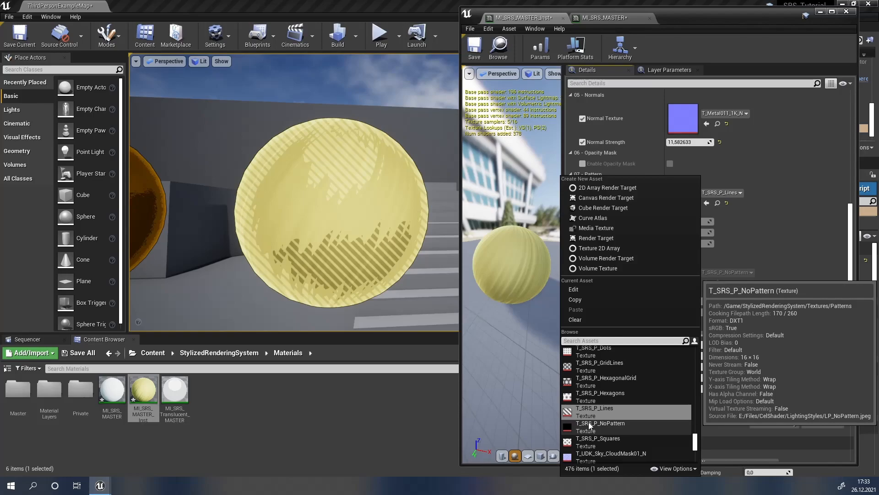
scroll(593, 378, up, 2)
click(592, 379)
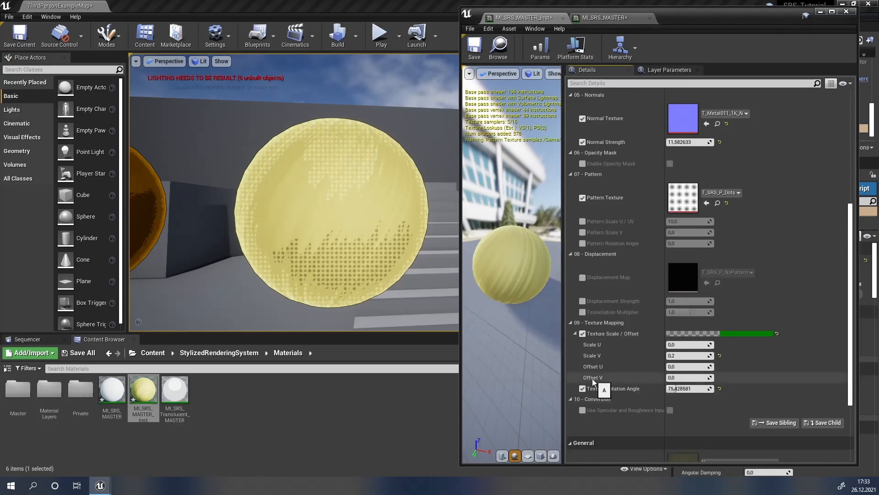
click(582, 221)
mouse_move(687, 221)
mouse_down()
mouse_move(701, 221)
mouse_move(679, 221)
mouse_up()
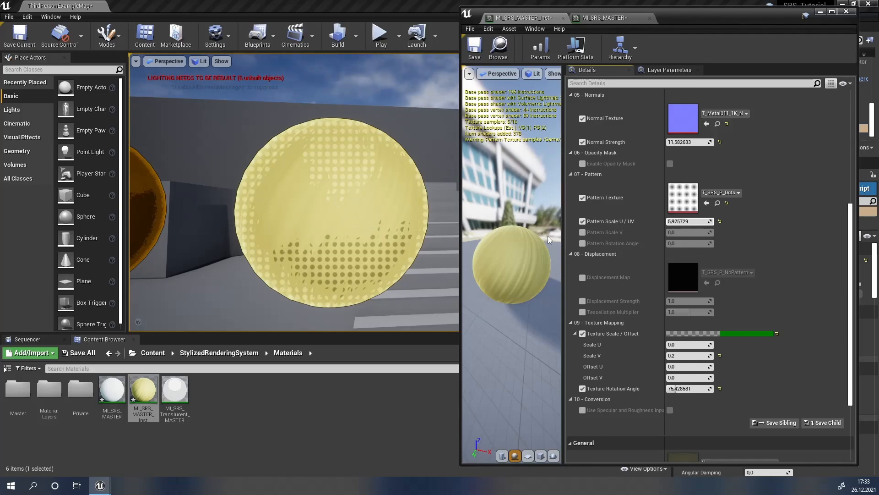
- Try a separate Pattern Scale V of about 2.96 on the dot pattern, and reset it
click(583, 234)
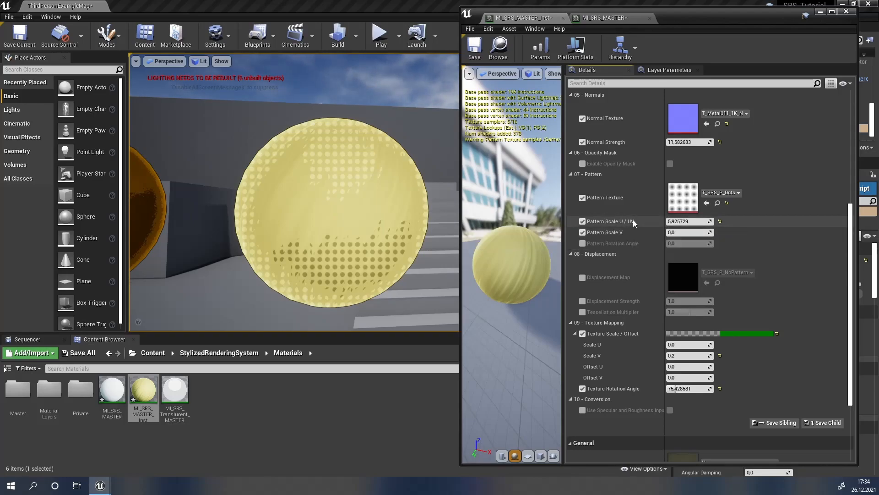
drag(669, 231, 700, 231)
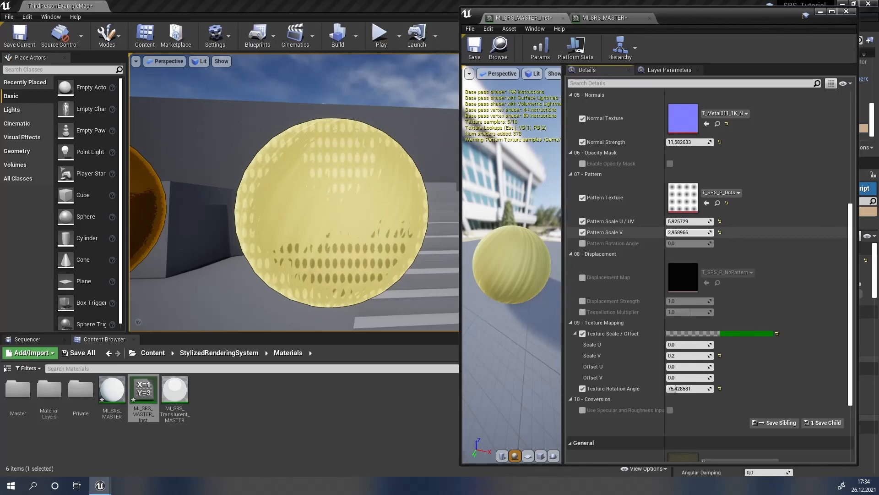
click(720, 232)
- Enable Pattern Rotation Angle and rotate the dot pattern by about 41.14
click(583, 243)
drag(689, 243, 714, 244)
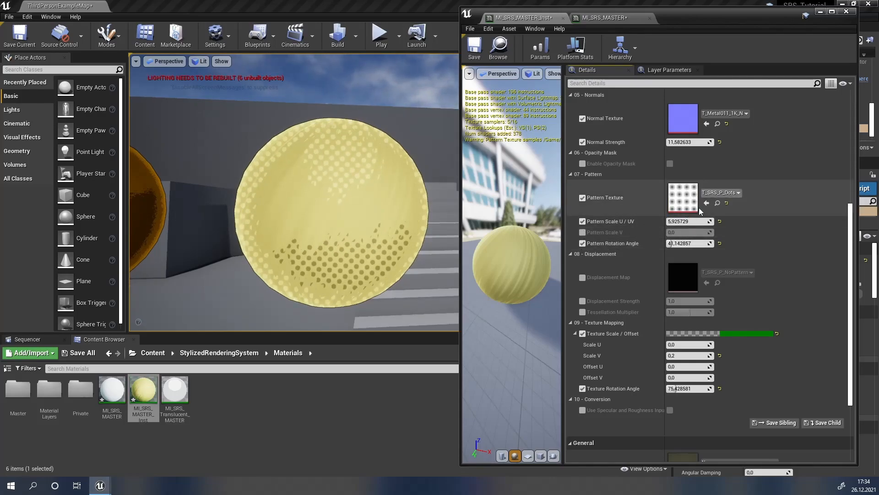
- Enable the Displacement Map and assign the T_Noise01 texture, searching the assets for "noise"
scroll(718, 196, down, 2)
click(581, 248)
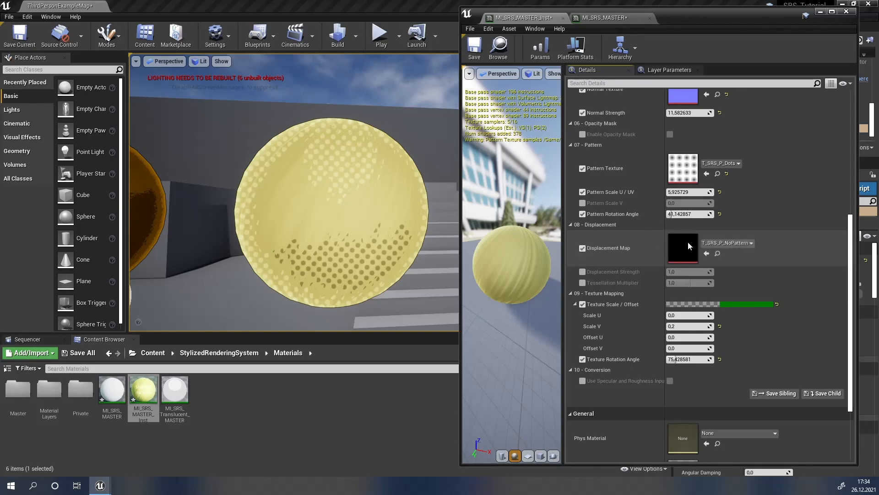
click(724, 244)
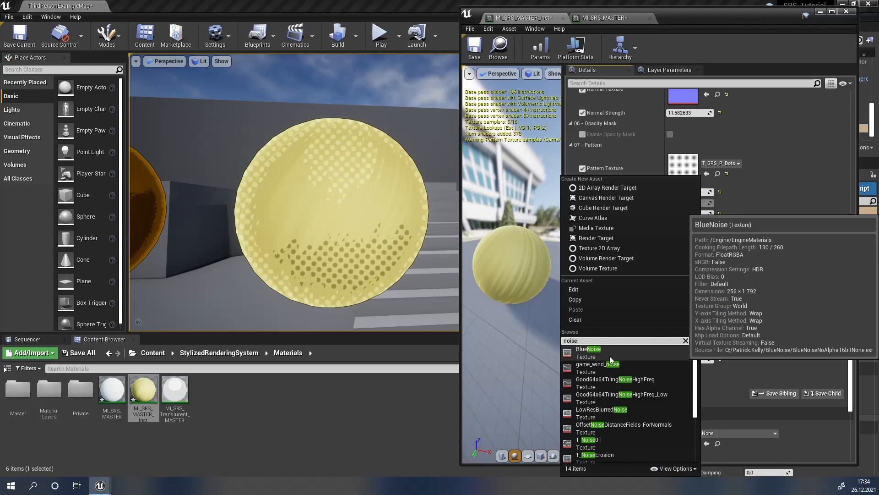
click(590, 443)
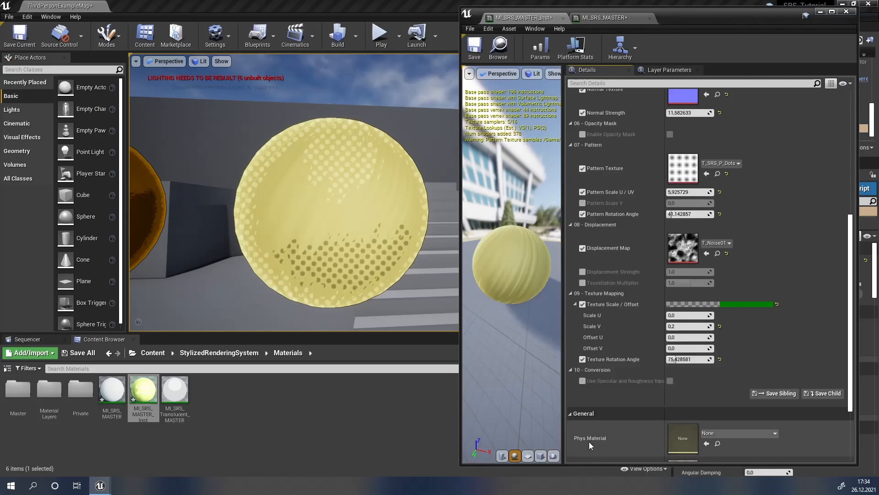
- Enable Displacement Strength, set it to about 22.1, and inspect the deformed sphere's silhouette
click(583, 272)
drag(687, 272, 755, 272)
right_drag(261, 173, 261, 165)
key(s)
key(w)
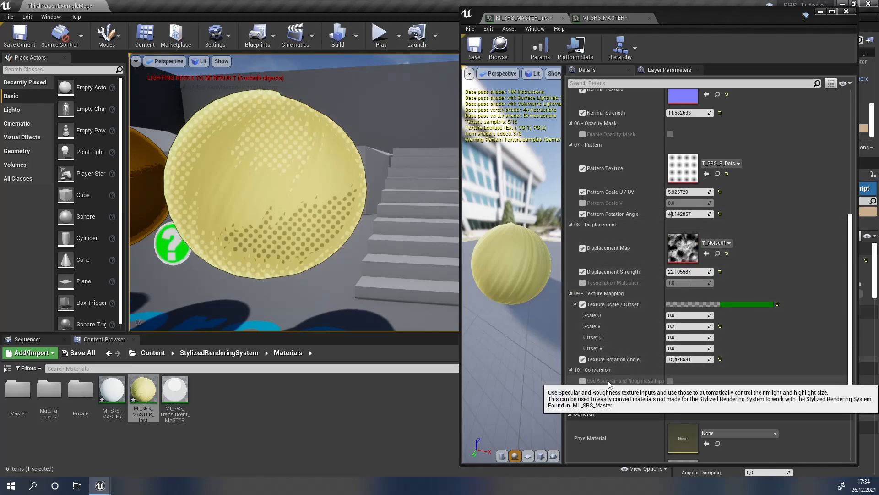
- Try the conversion option for using Specular and Roughness inputs, and disable it again
scroll(610, 381, up, 8)
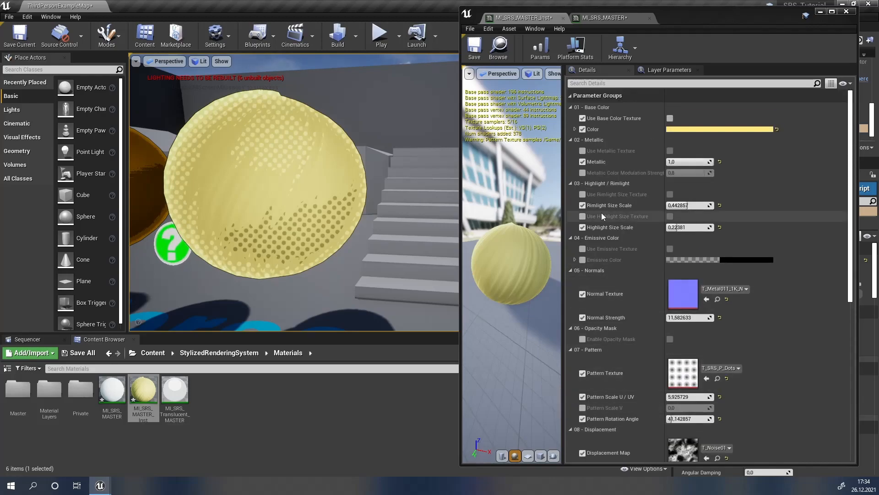
scroll(616, 218, down, 10)
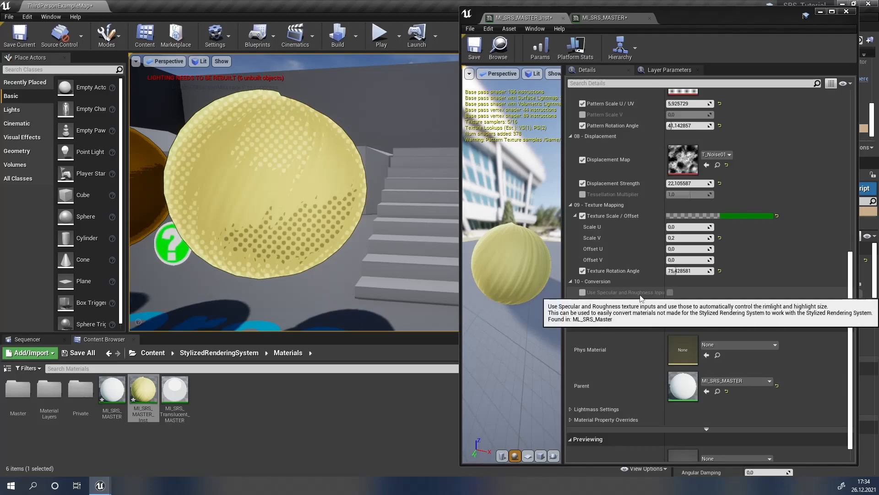
click(582, 292)
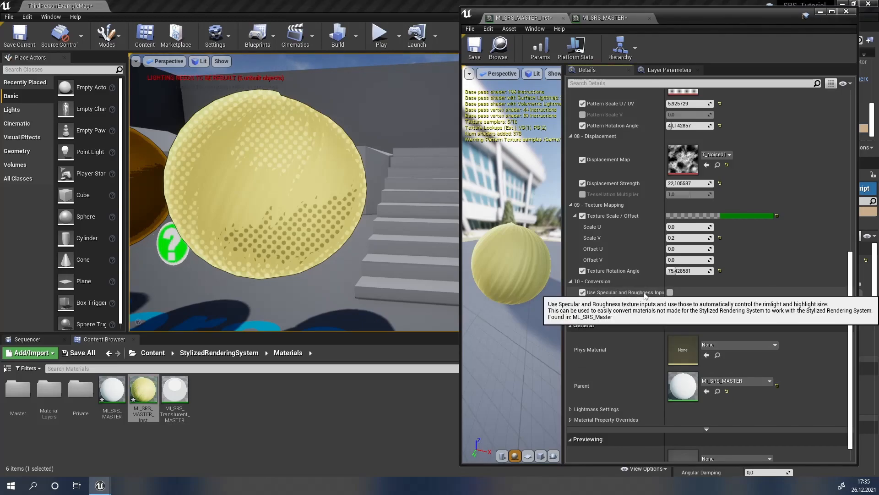
click(670, 293)
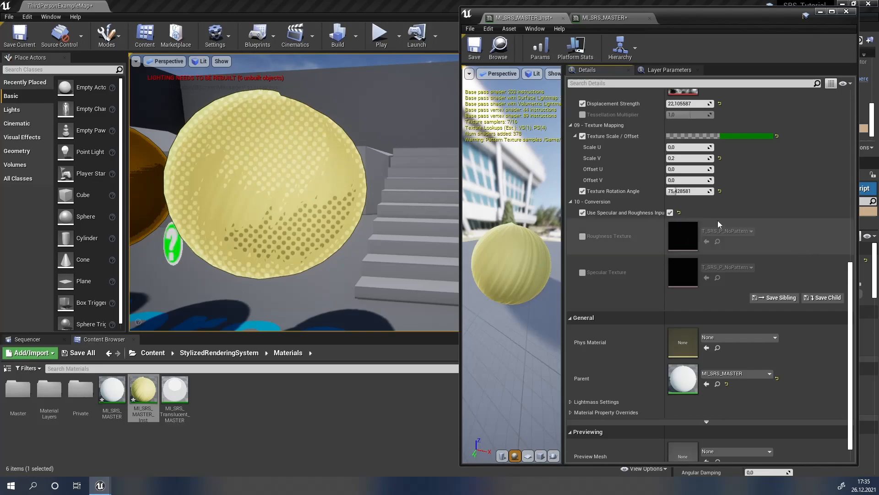
click(583, 213)
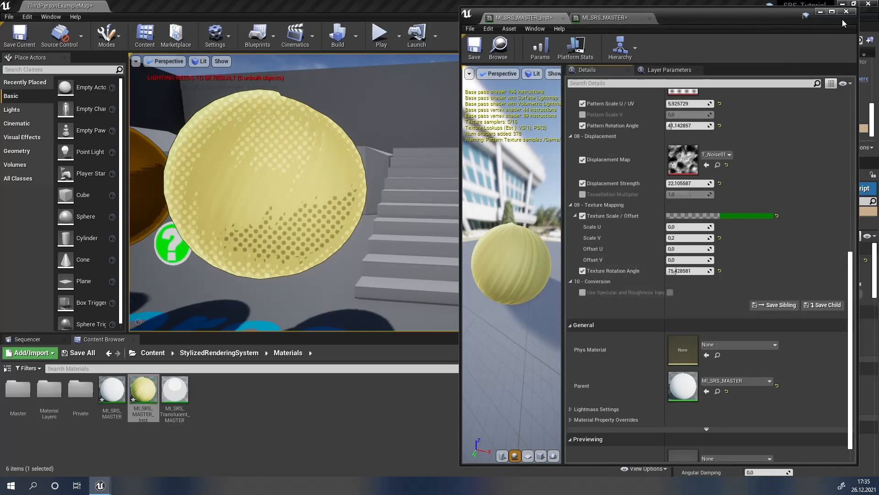
- Save all modified assets and close the material instance editor
click(469, 30)
click(485, 87)
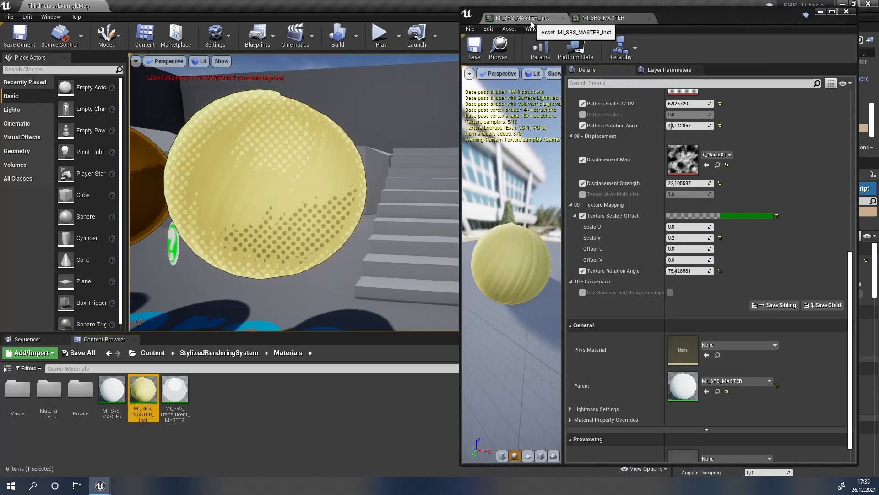
click(846, 12)
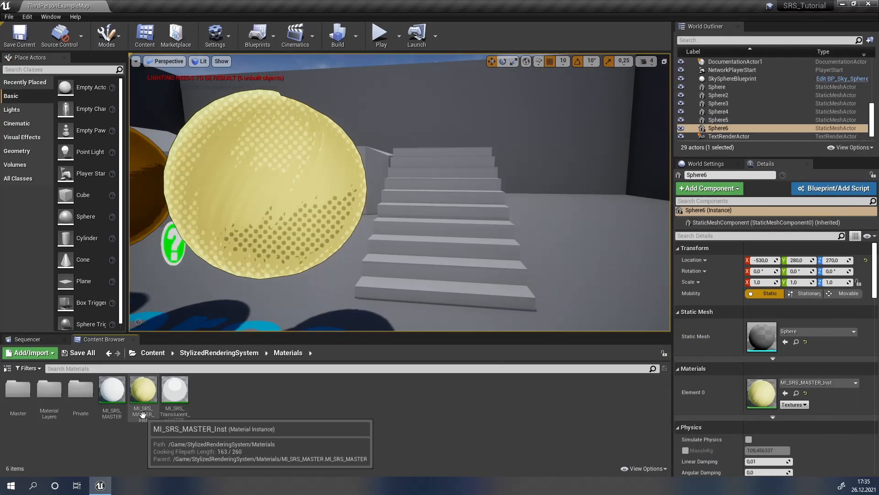
- Create a material instance of MI_SRS_Translucent_MASTER and apply it to a duplicate of the yellow patterned sphere
right_click(175, 411)
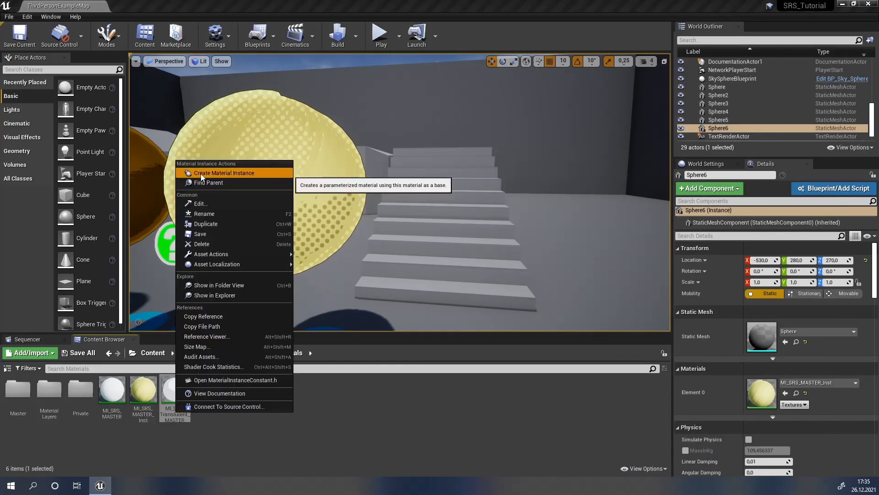
click(201, 176)
right_drag(294, 192, 320, 193)
alt+drag(300, 197, 412, 197)
drag(206, 391, 399, 204)
right_drag(350, 183, 327, 167)
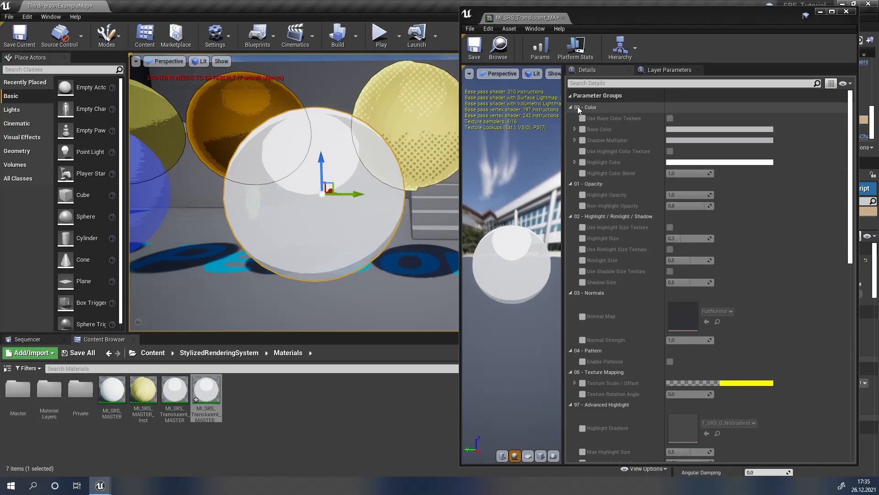
- Collapse the Advanced Highlight, Advanced Rimlight and Advanced Shadow parameter groups of the translucent instance
scroll(584, 362, down, 6)
scroll(586, 338, down, 2)
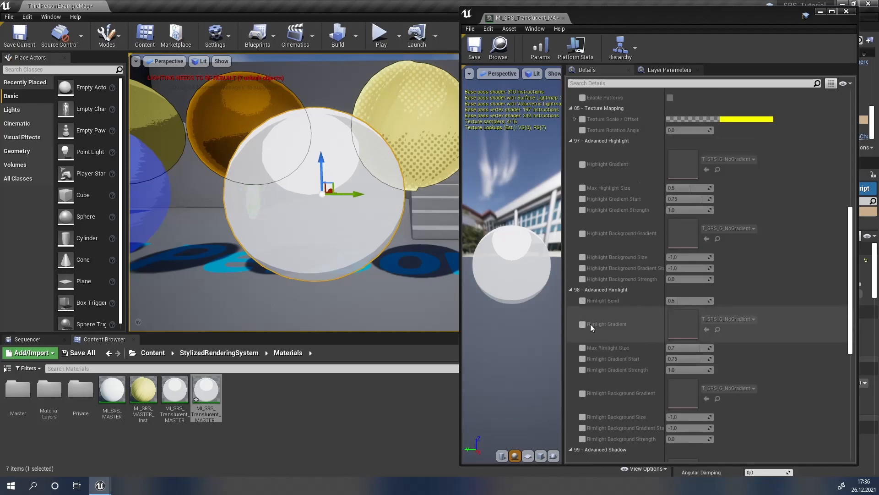
scroll(604, 325, down, 1)
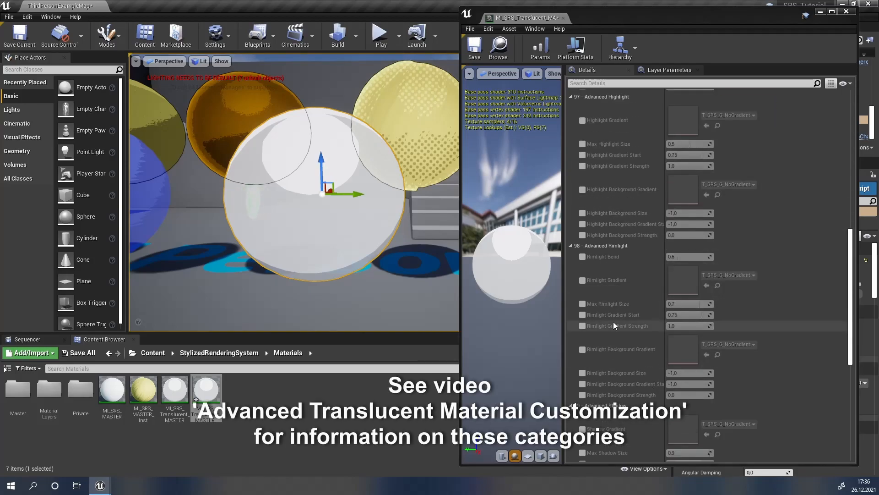
scroll(607, 317, up, 2)
scroll(611, 323, up, 1)
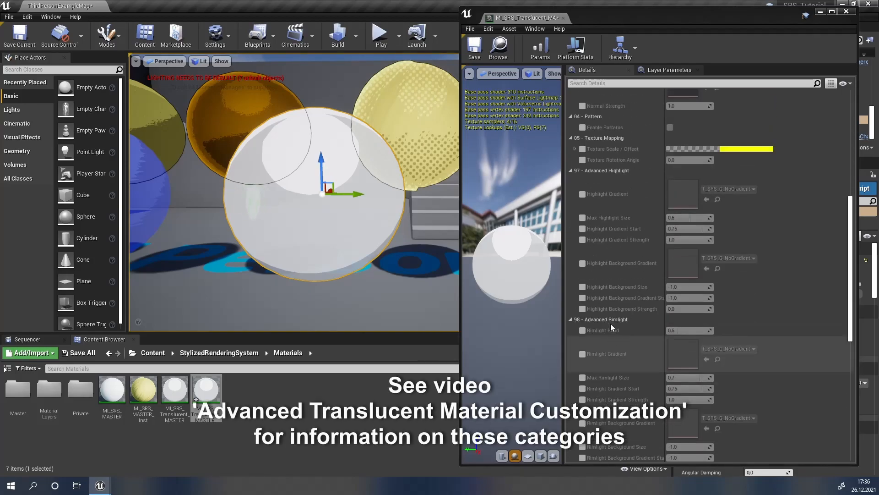
click(570, 170)
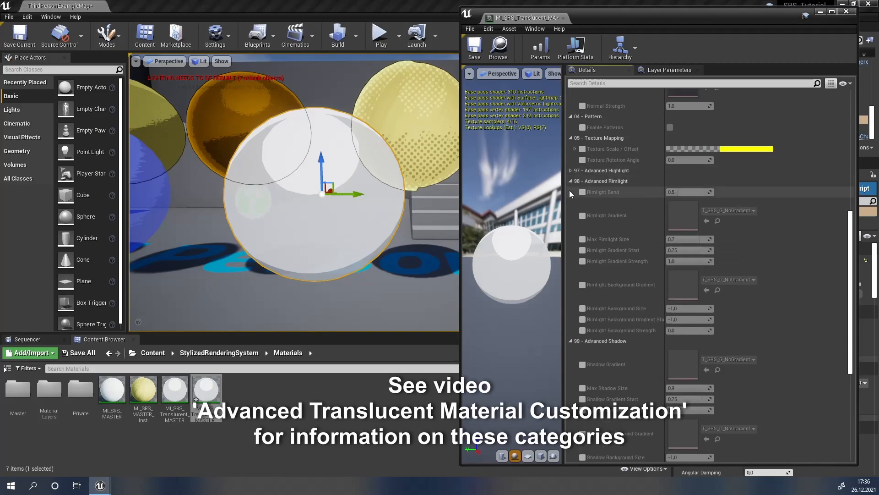
click(571, 185)
click(569, 191)
scroll(596, 292, up, 5)
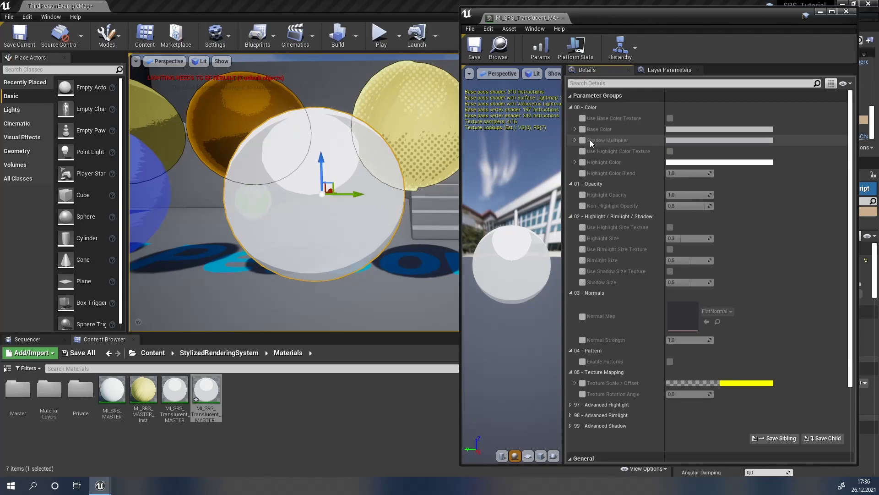
- Set the translucent instance's Base Color to a fully saturated red, hex sRGB BC0000FF
click(678, 129)
drag(601, 250, 606, 173)
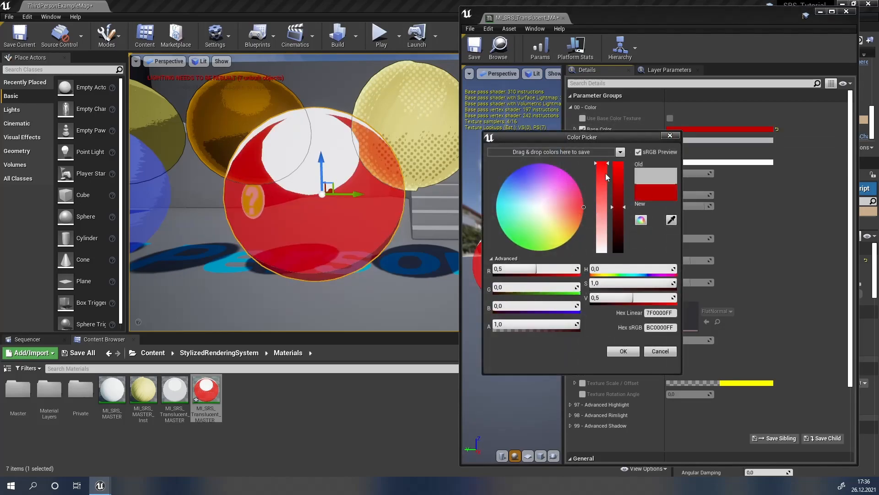
click(624, 351)
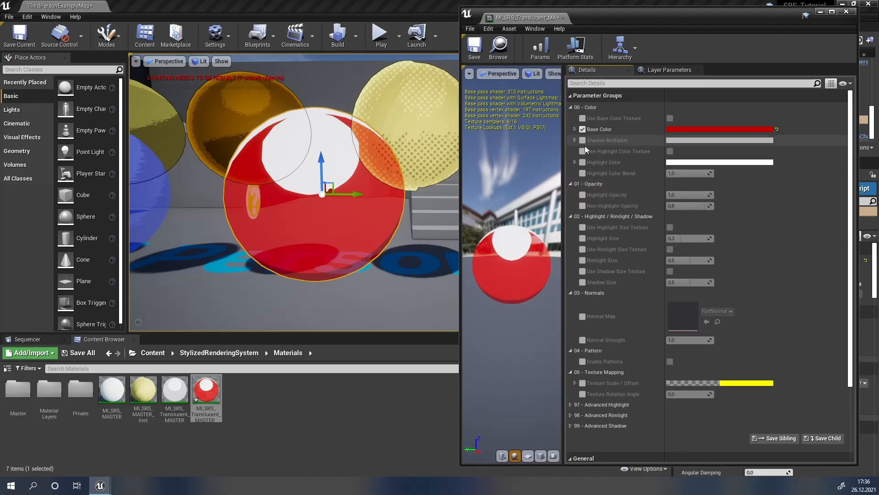
- Enable Shadow Multiplier, try a purple tint, and set it to light green, hex sRGB 72F69AFF
right_drag(432, 203, 361, 190)
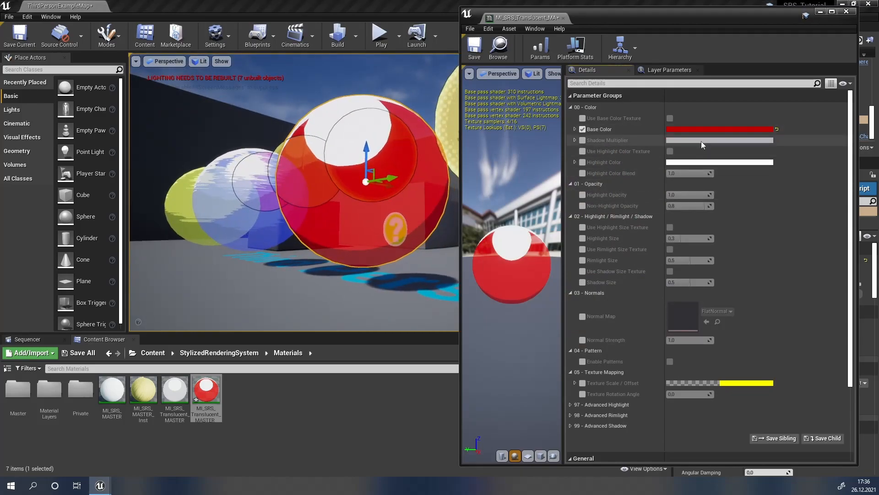
click(582, 140)
click(730, 140)
drag(669, 224, 670, 157)
mouse_move(651, 250)
mouse_down()
mouse_move(649, 260)
mouse_move(649, 228)
mouse_up()
drag(611, 194, 600, 179)
drag(664, 189, 661, 205)
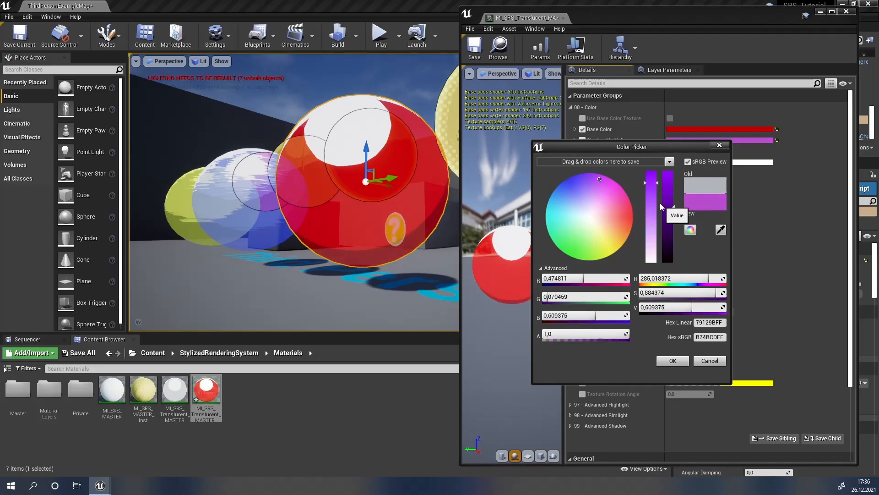
click(565, 242)
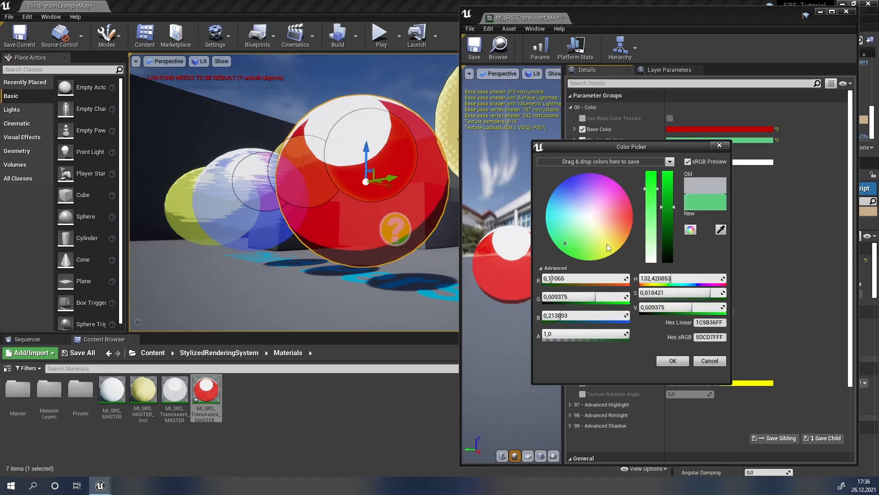
drag(667, 205, 669, 182)
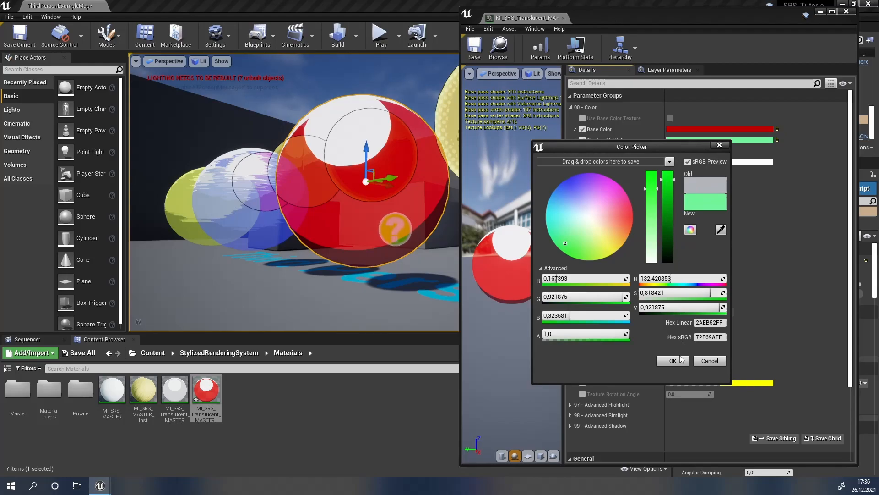
click(676, 360)
- Preview a light grey Base Color, hex sRGB B7B6BCFF, against the green shadow, and cancel the color change
click(673, 129)
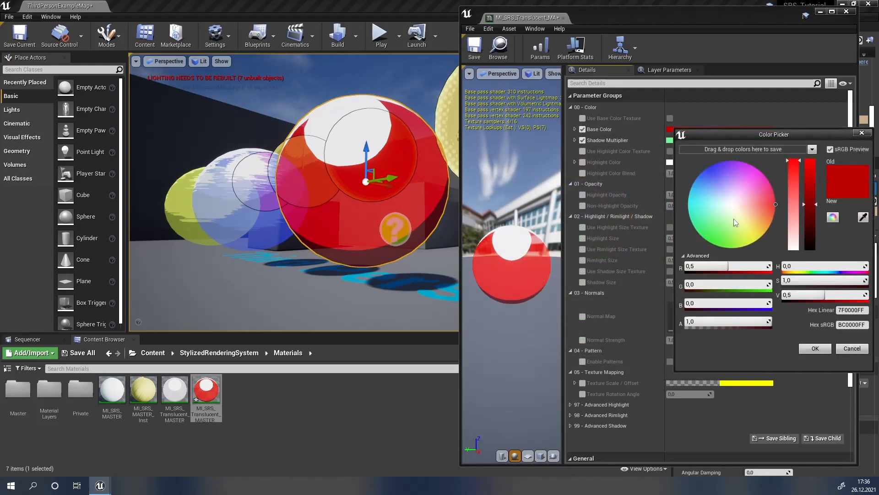
click(731, 203)
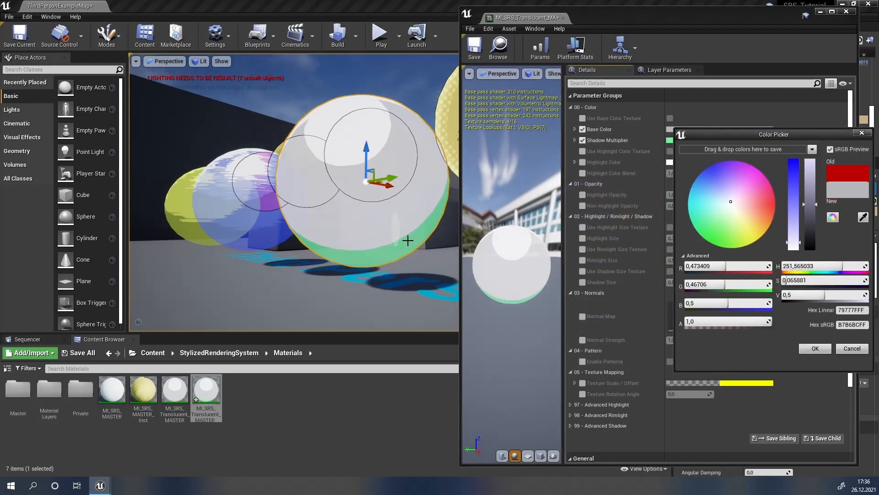
click(852, 348)
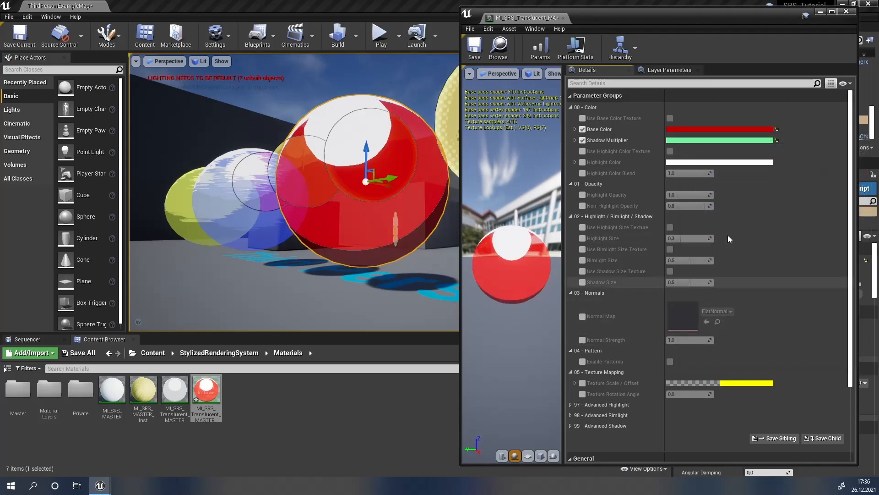
- Reset the Shadow Multiplier to its default color and review the translucent sphere's highlight
click(778, 141)
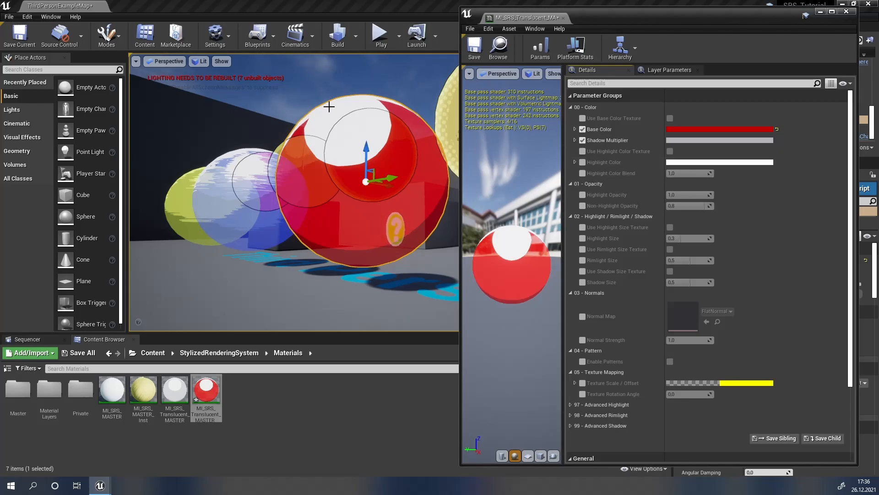
right_drag(348, 161, 335, 128)
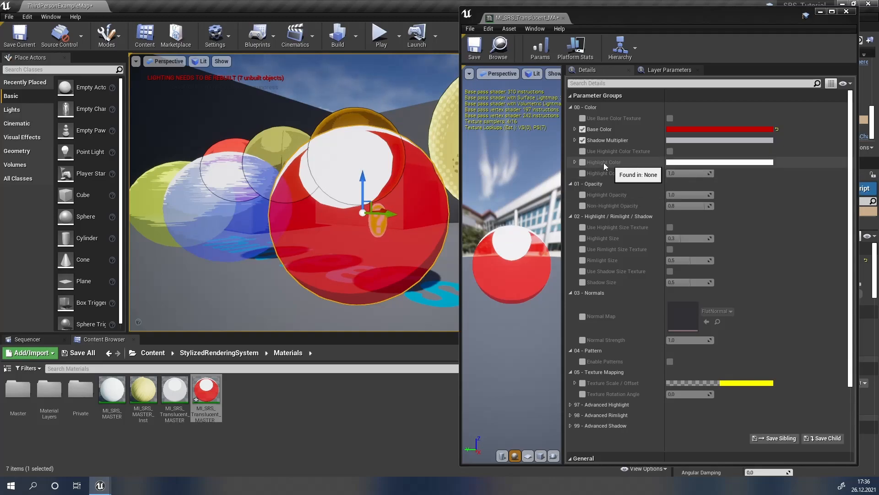
- Enable Highlight Color Blend on the translucent instance and set it to 0.0
click(582, 173)
text(0)
key(Return)
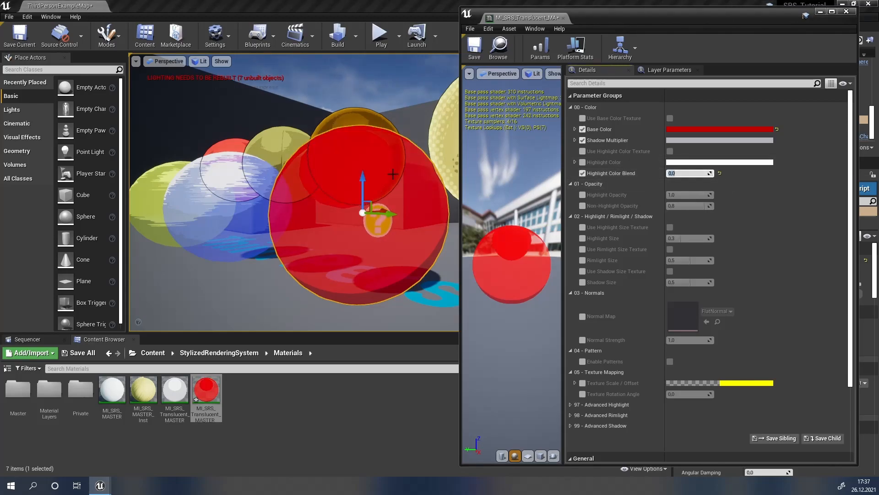
- Enable Highlight Color and set its brightness value (V) to 10.0, then inspect the translucent sphere's highlight from other angles
click(583, 162)
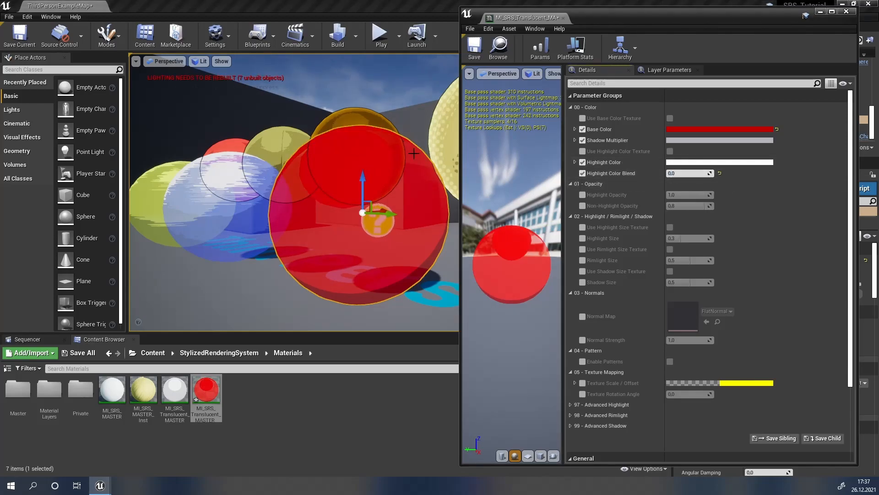
click(671, 162)
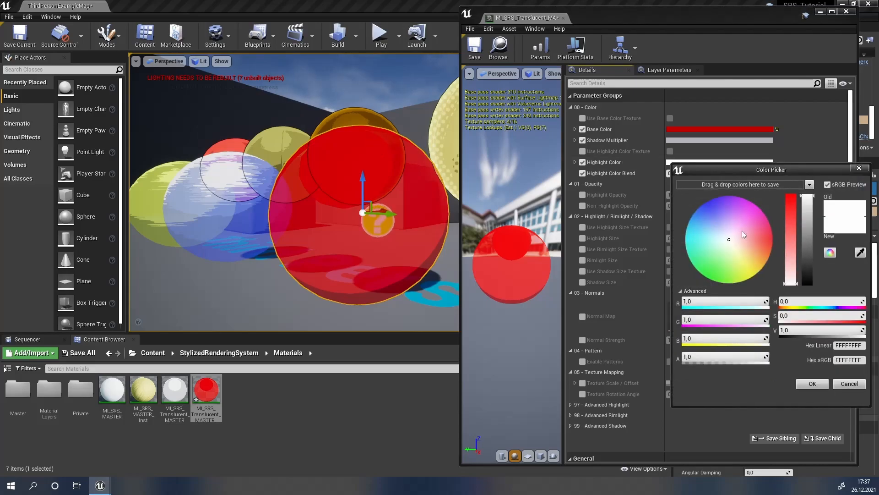
text(10)
key(Return)
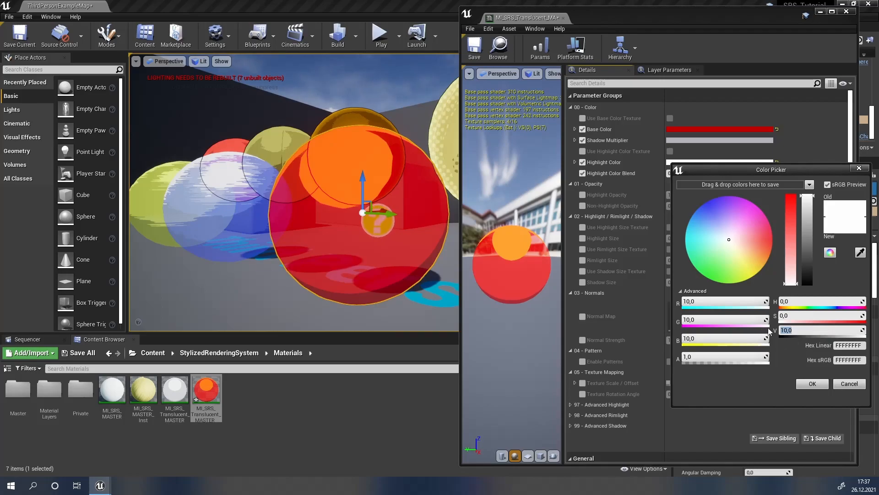
click(807, 384)
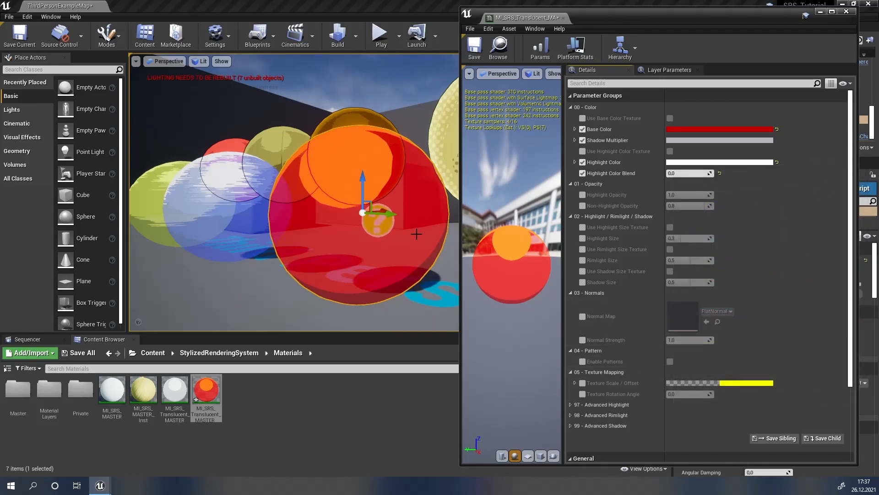
right_drag(426, 197, 339, 192)
key(d)
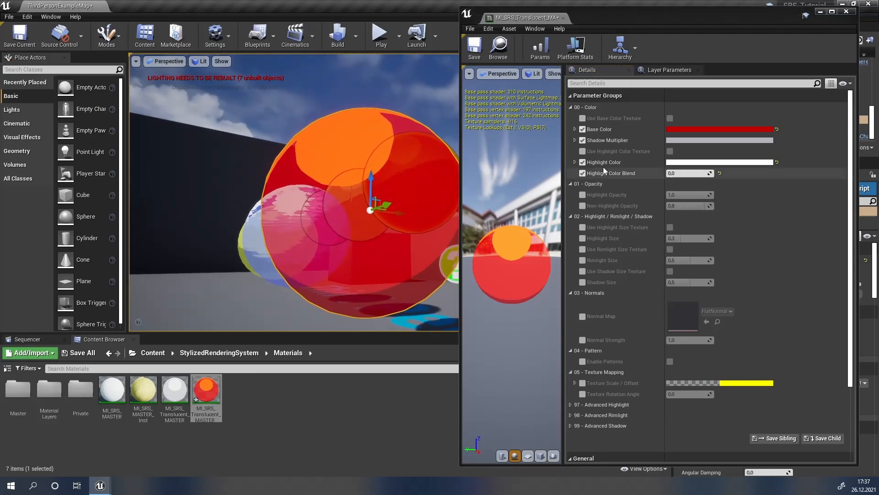
right_drag(348, 141, 341, 146)
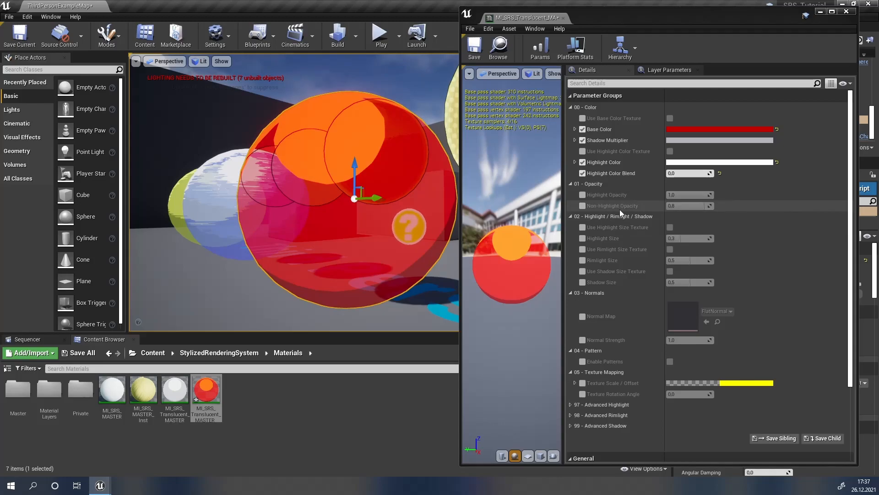
- Enable Highlight Opacity and Non-Highlight Opacity, try a Non-Highlight Opacity of about 0.72, and reset it to the default
click(582, 195)
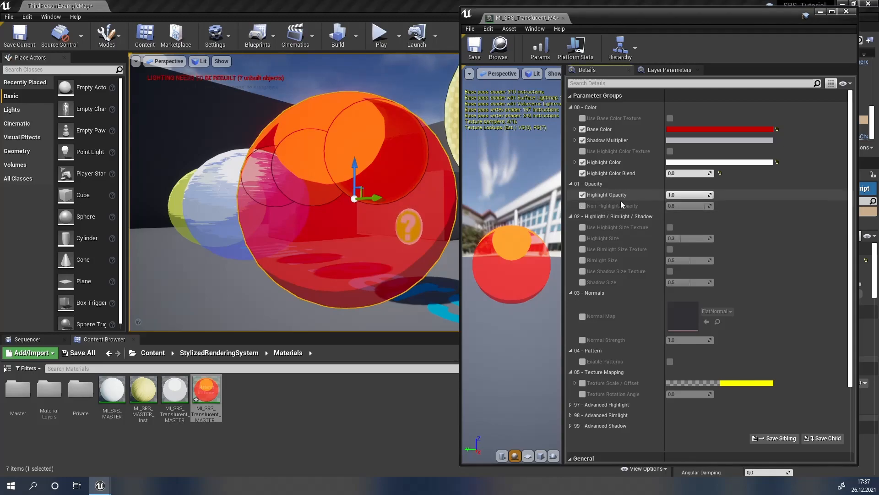
mouse_move(687, 195)
mouse_down()
mouse_move(673, 195)
mouse_move(708, 195)
mouse_move(684, 205)
mouse_up()
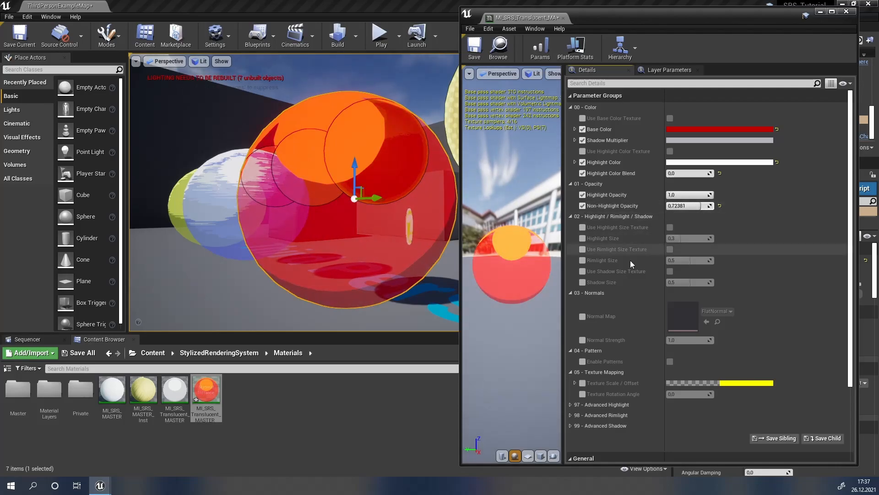
click(720, 206)
- Enable the three size parameters and set Highlight Size to about 0.26, Rimlight Size to about 0.57 and Shadow Size to about 0.57
scroll(655, 227, down, 2)
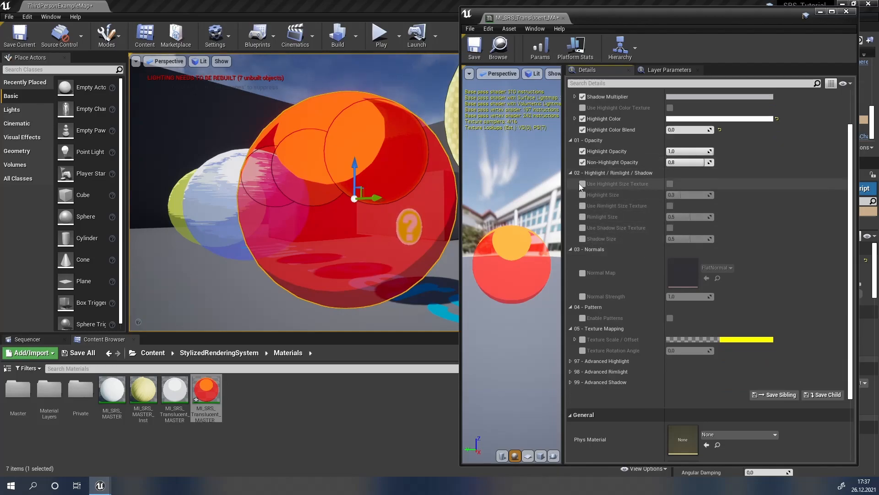
click(582, 197)
drag(680, 195, 690, 238)
click(583, 217)
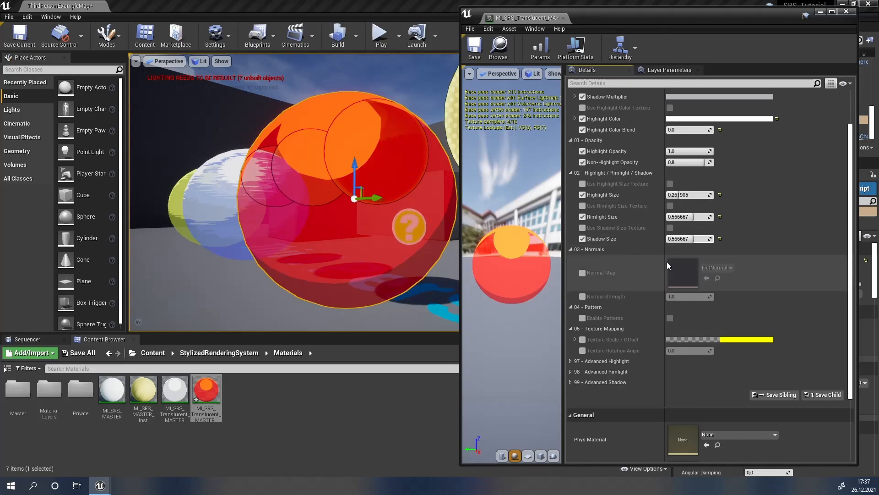
- Enable the Normal Map, assign the T_Ice003_1K_N texture, and set Normal Strength to about 2.6
click(582, 273)
click(728, 267)
text(ice)
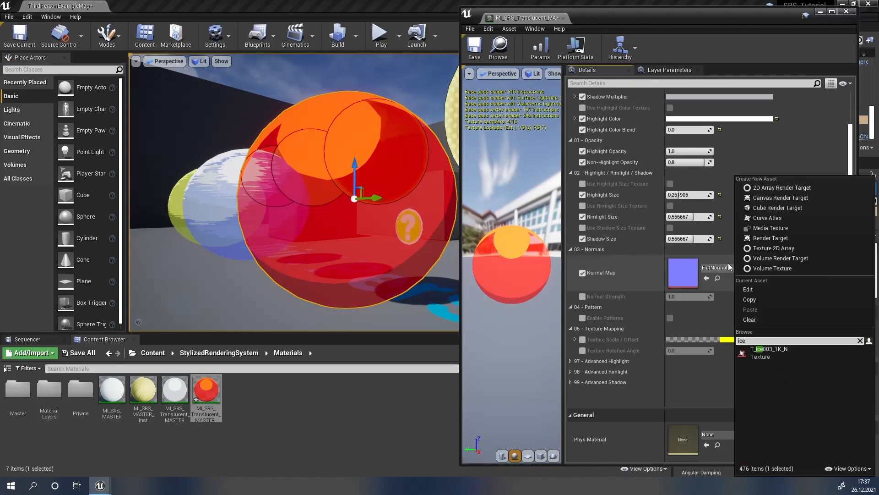
click(745, 350)
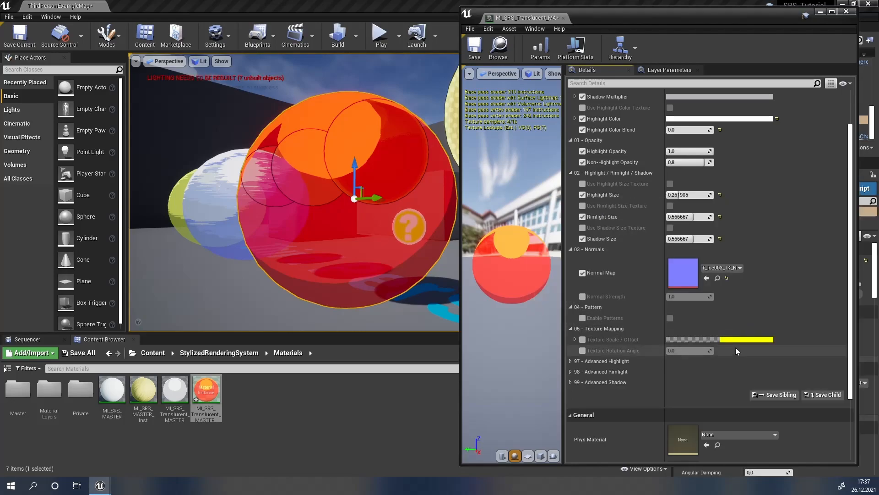
click(583, 296)
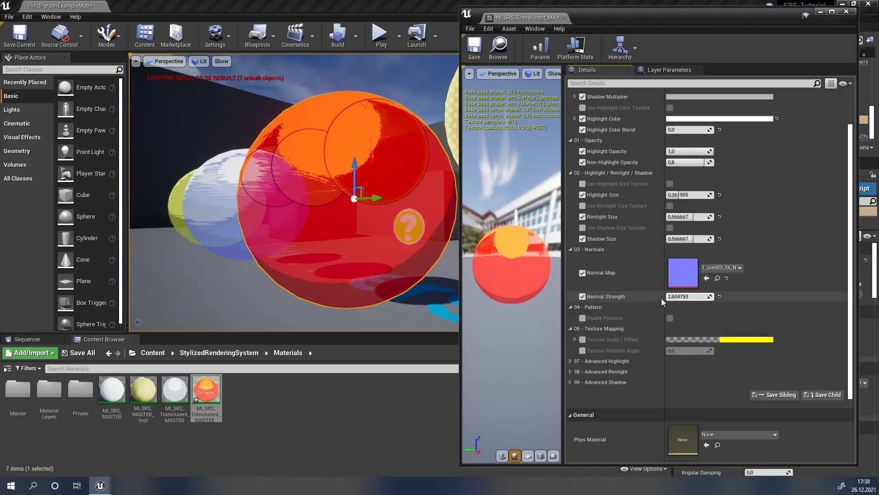
- Enable Texture Scale / Offset and set both Scale U and Scale V to 0.2
click(583, 340)
click(575, 340)
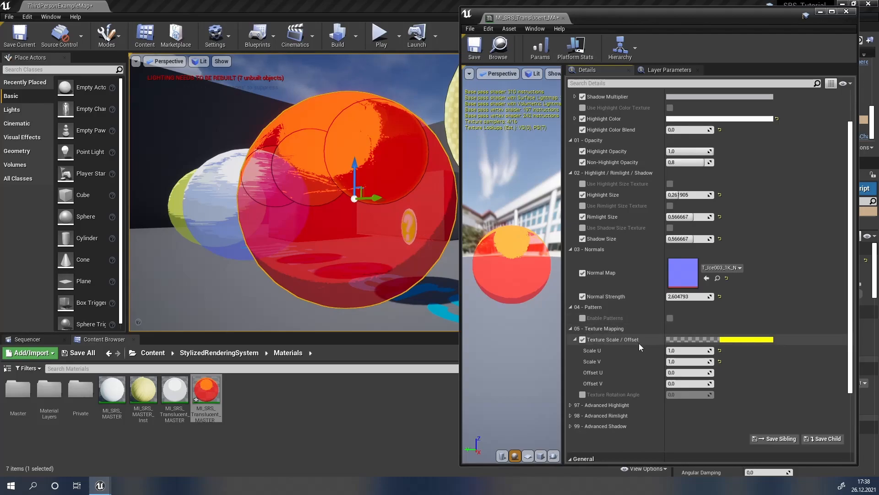
click(672, 350)
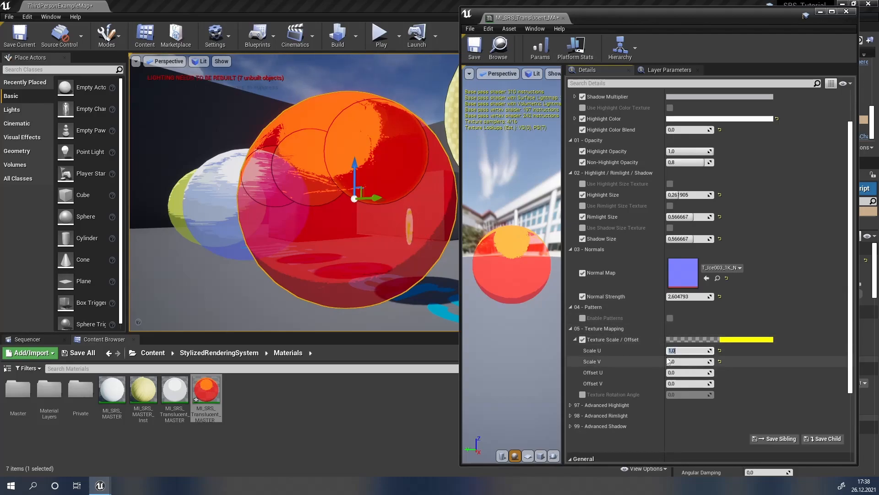
key(Return)
key(Return)
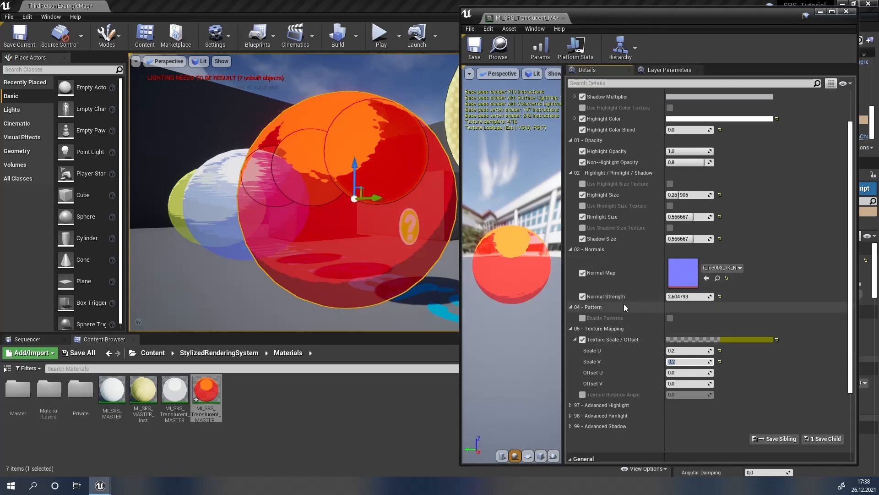
- Enable patterns on the translucent instance and assign T_SRS_P_Lines as the Pattern Texture
click(583, 319)
click(670, 318)
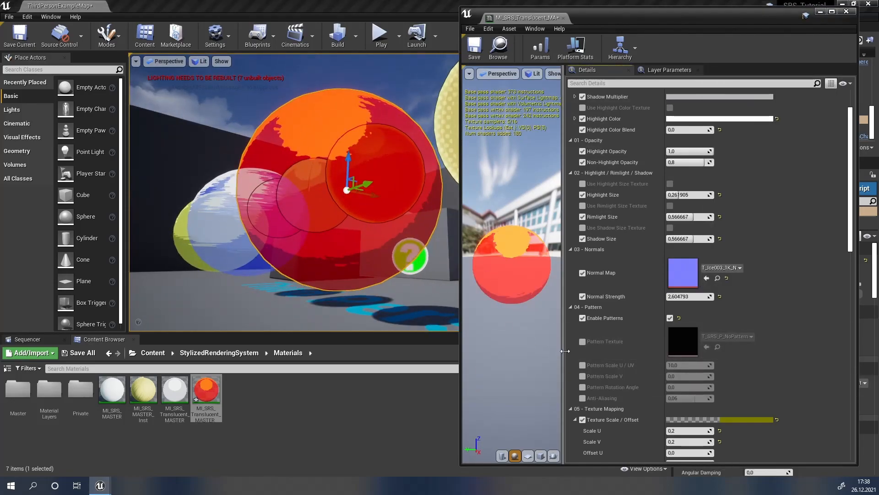
click(582, 341)
click(728, 336)
click(724, 258)
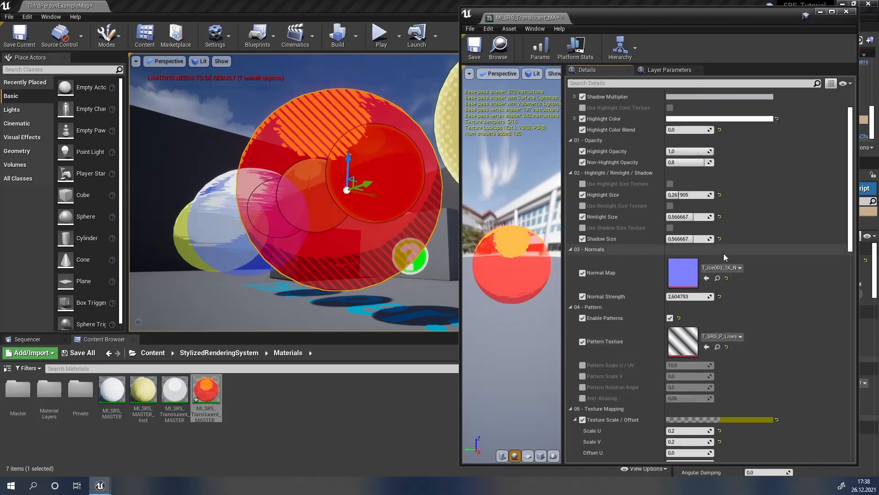
- Enable Pattern Scale U / UV and Pattern Rotation Angle, setting them to about 8.0 and 168.0
click(582, 365)
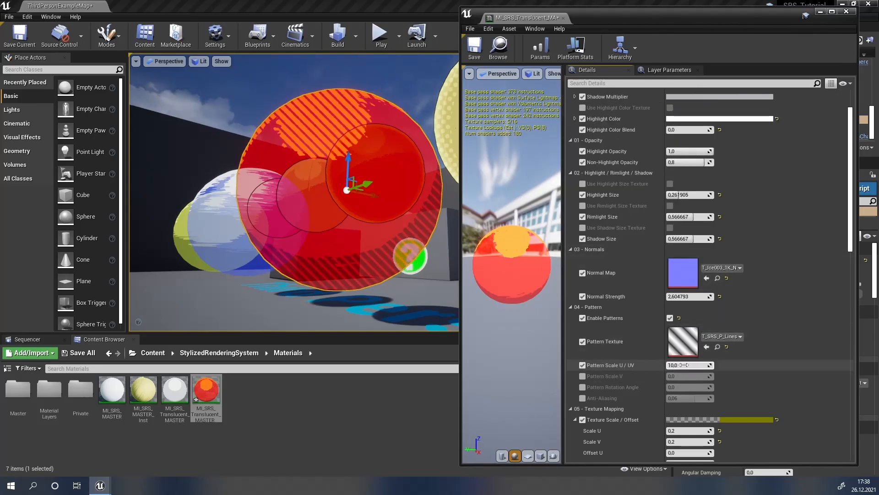
click(583, 387)
drag(673, 387, 689, 387)
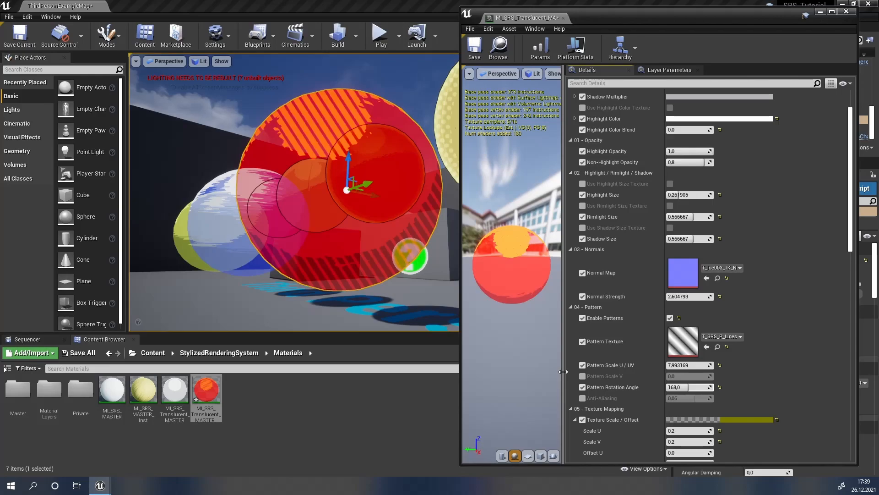
- Enable the pattern's Anti-Aliasing, try values of about 0.025 and 0.0, and reset it to the default
click(583, 398)
mouse_move(685, 399)
mouse_down()
mouse_move(710, 398)
mouse_move(691, 398)
mouse_up()
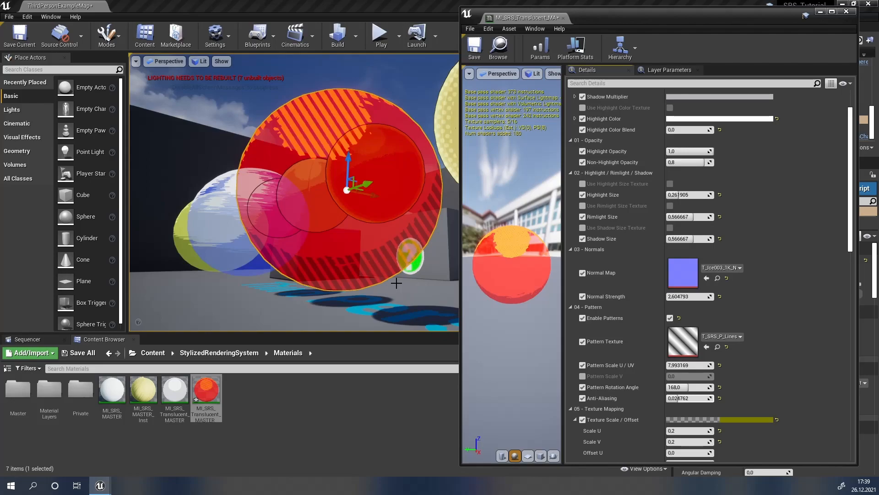
drag(701, 398, 667, 398)
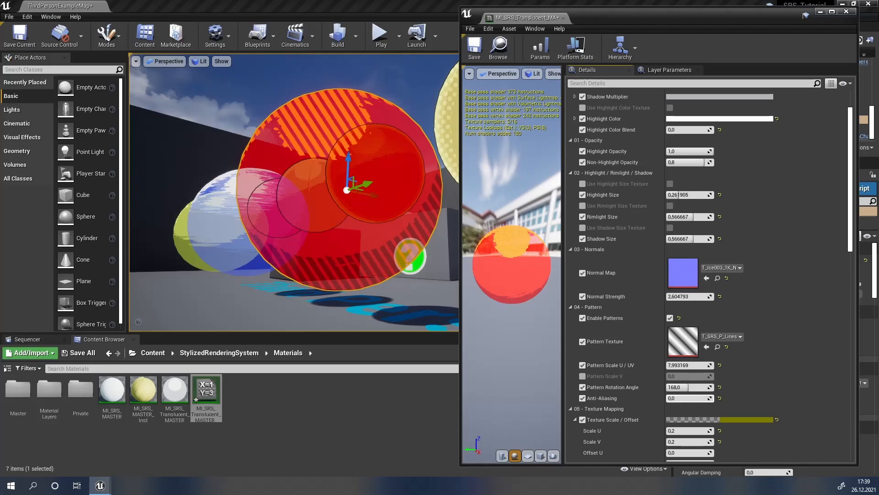
click(720, 398)
- Save the translucent material instance, close its editor, and bring all the spheres into view in the level
key(ctrl+s)
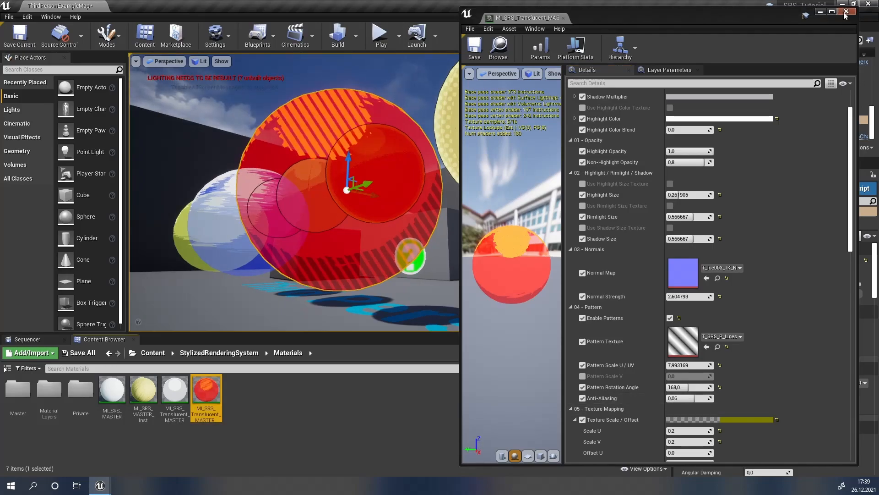
click(845, 13)
right_drag(381, 228, 490, 233)
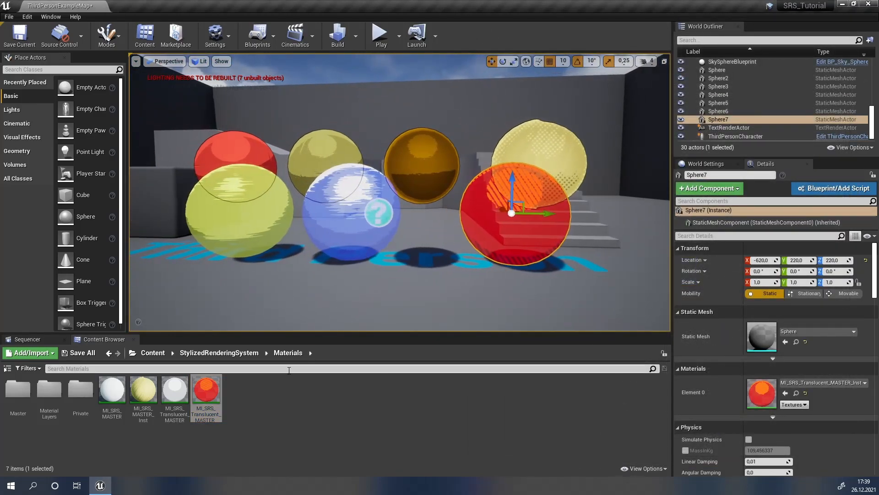
click(292, 419)
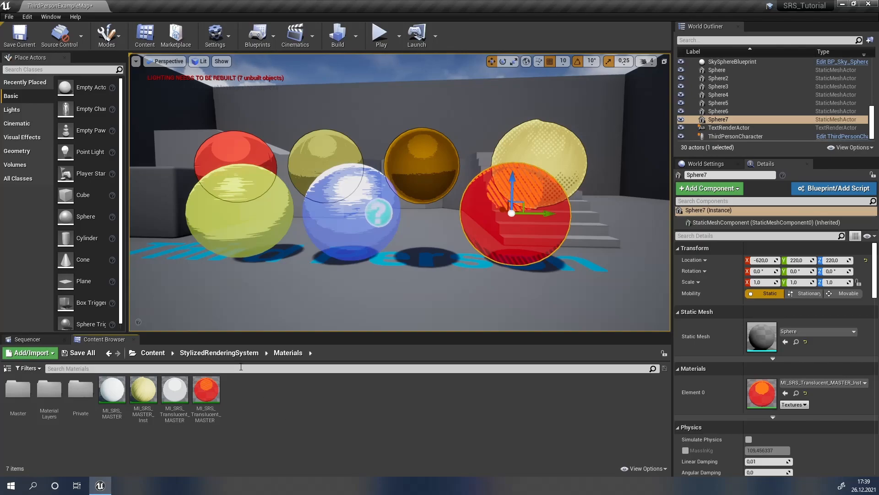
- Create a new material named M_Basic in the root Content folder
click(152, 353)
right_click(232, 413)
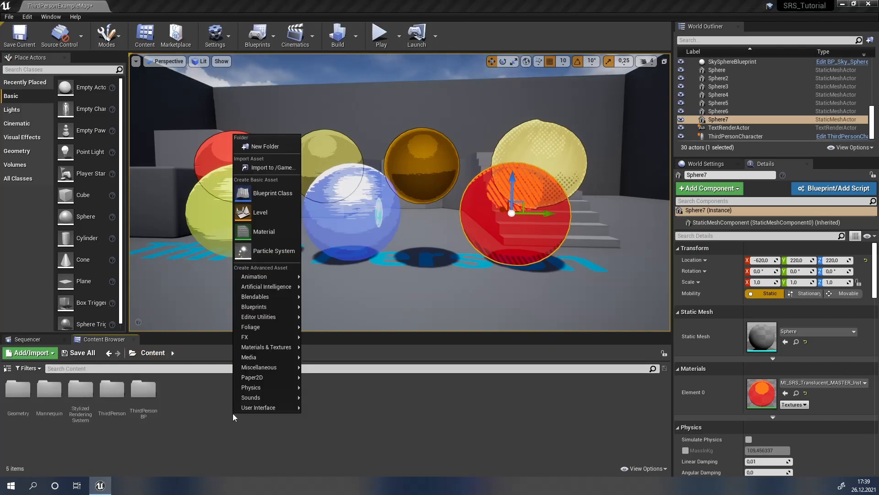
click(266, 233)
text(M_Basic)
key(Return)
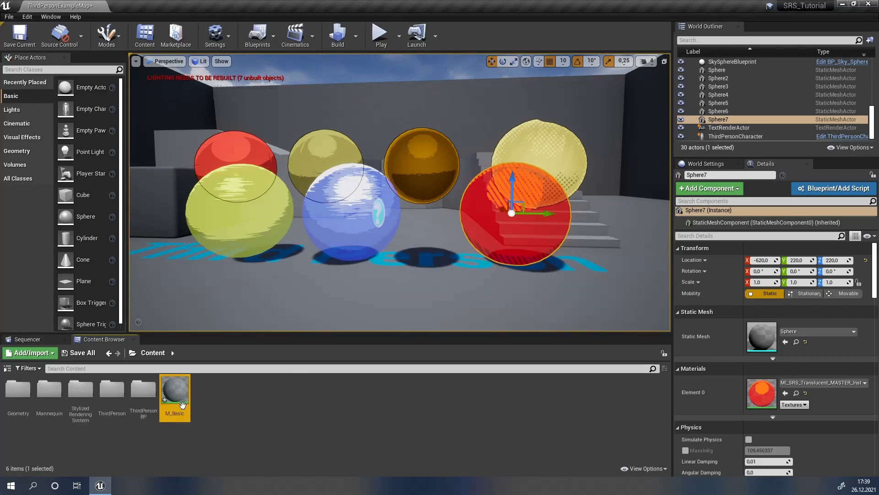
- Open M_Basic for editing, add an SRS_MaterialAttributes function node, and place it beside the M_Basic result node
double_click(183, 406)
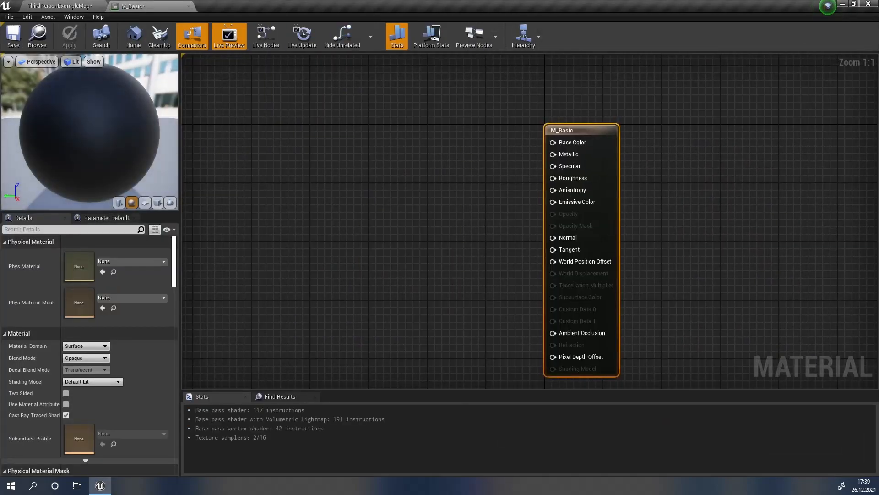
right_drag(389, 149, 463, 113)
click(649, 64)
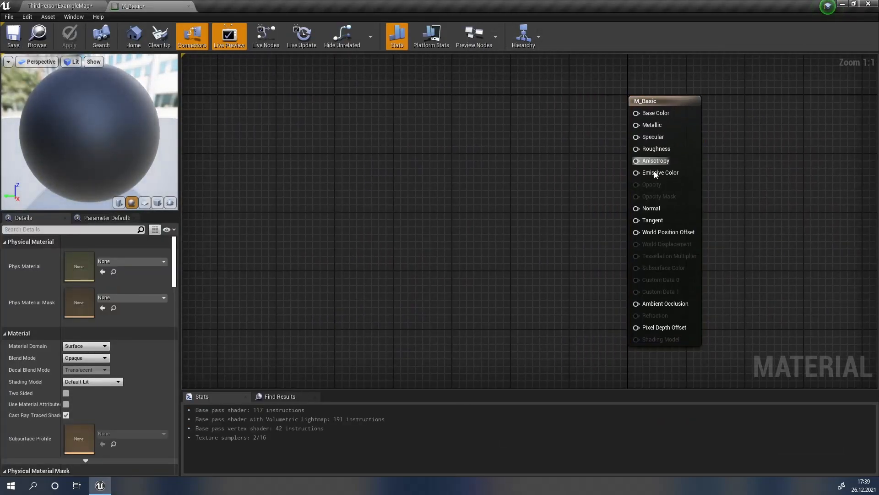
right_drag(490, 159, 399, 158)
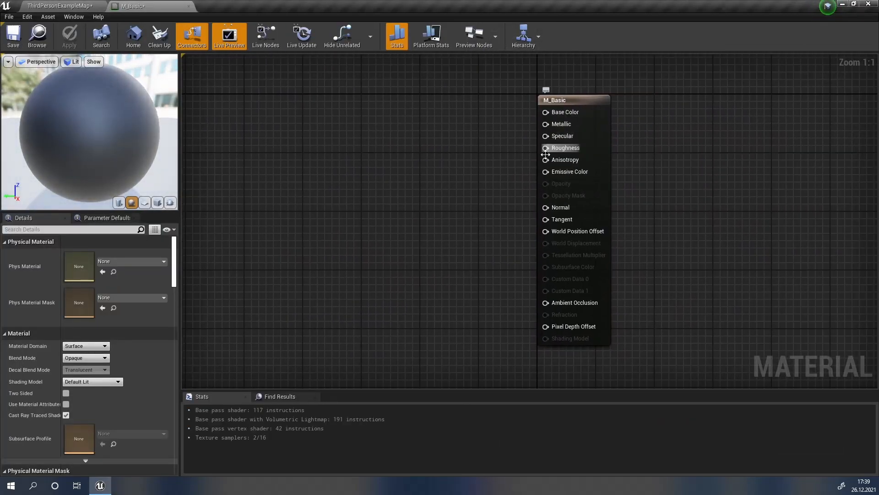
right_click(341, 138)
text(srs_mater)
key(Return)
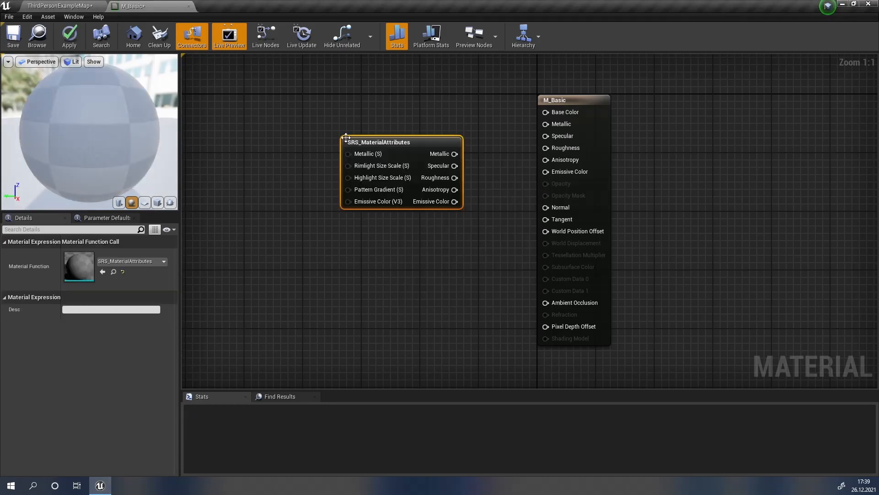
drag(397, 149, 440, 123)
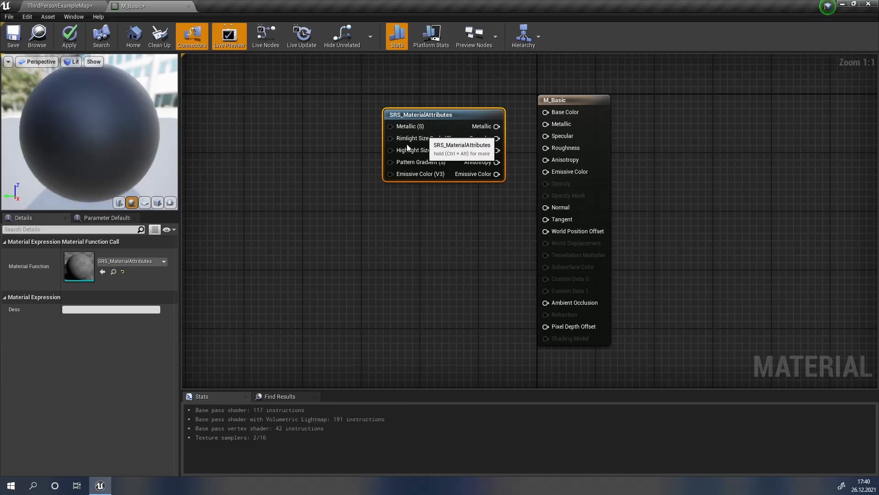
- Connect the Metallic, Specular and Roughness outputs of SRS_MaterialAttributes to the matching inputs of M_Basic
click(329, 170)
right_drag(395, 118, 411, 153)
click(411, 156)
click(539, 249)
drag(593, 160, 514, 186)
drag(375, 121, 471, 235)
click(471, 235)
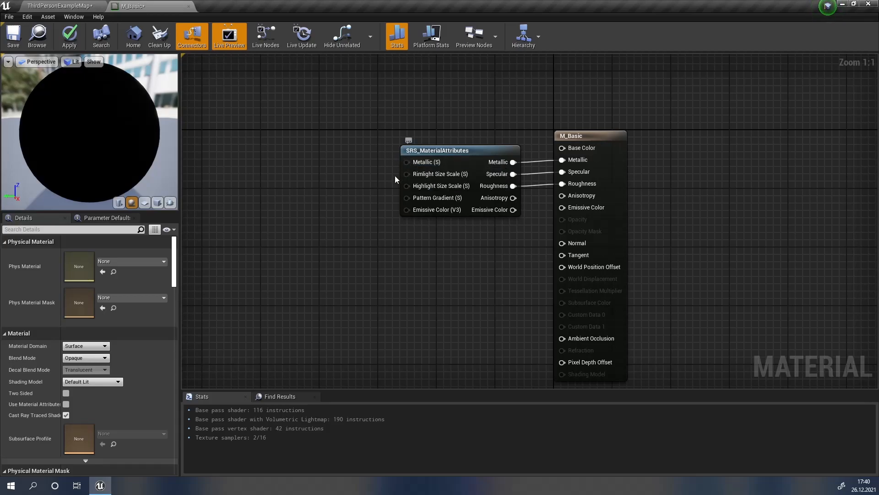
drag(375, 166, 402, 202)
click(368, 197)
click(403, 232)
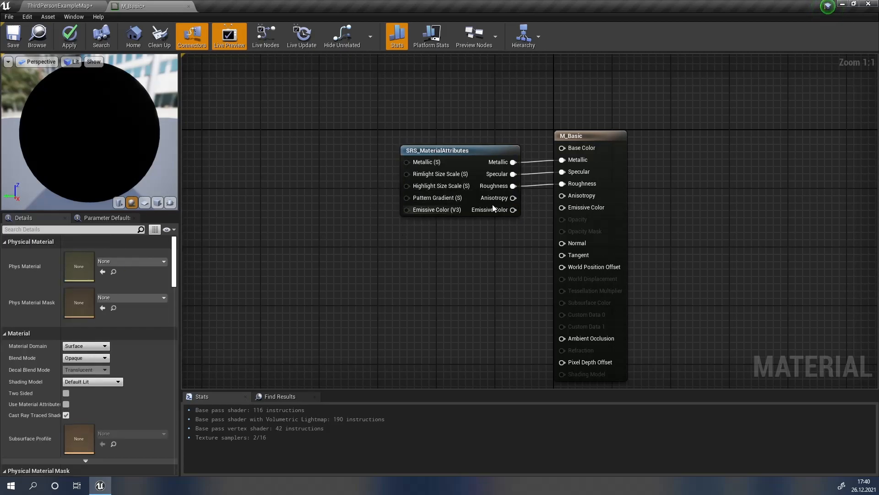
- Connect the Anisotropy and Emissive Color outputs of SRS_MaterialAttributes to the matching inputs of M_Basic
drag(532, 199, 571, 200)
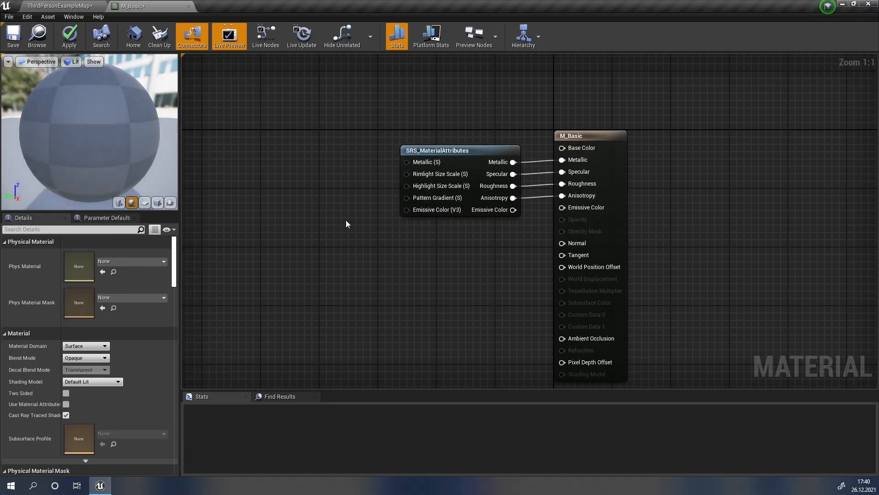
drag(397, 238, 417, 245)
drag(342, 208, 452, 246)
click(451, 245)
drag(513, 210, 563, 208)
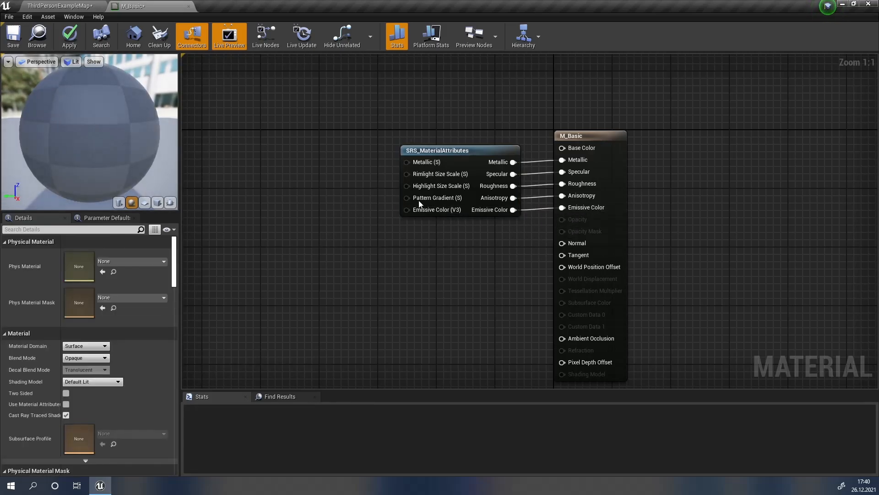
drag(434, 155, 513, 227)
click(458, 113)
right_drag(437, 117, 573, 176)
right_drag(505, 188, 428, 156)
drag(520, 156, 664, 247)
click(534, 273)
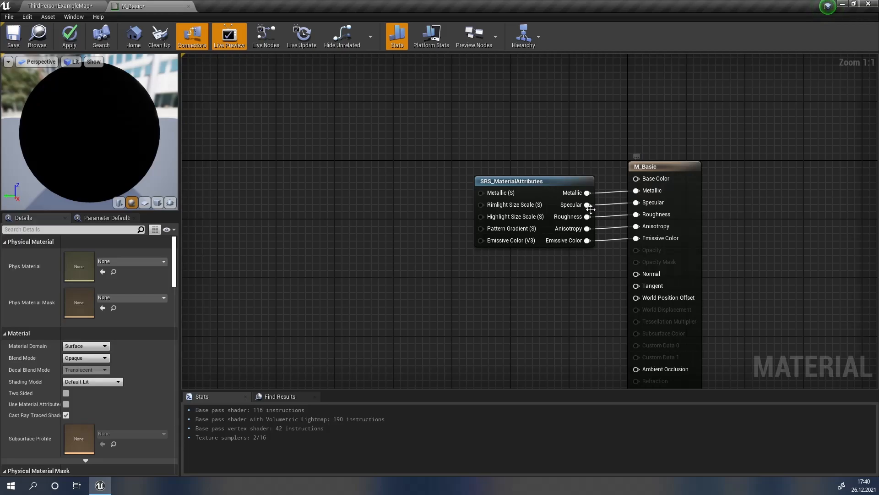
drag(587, 217, 636, 214)
drag(587, 229, 637, 226)
- Add a four-component vector constant above SRS_MaterialAttributes and convert it to a parameter named Base Color
right_drag(440, 62, 494, 120)
click(519, 116)
right_click(540, 141)
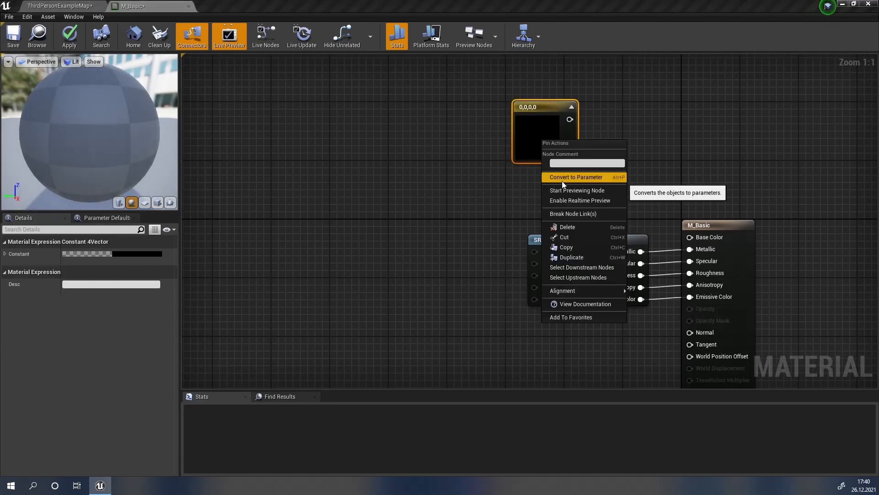
click(563, 177)
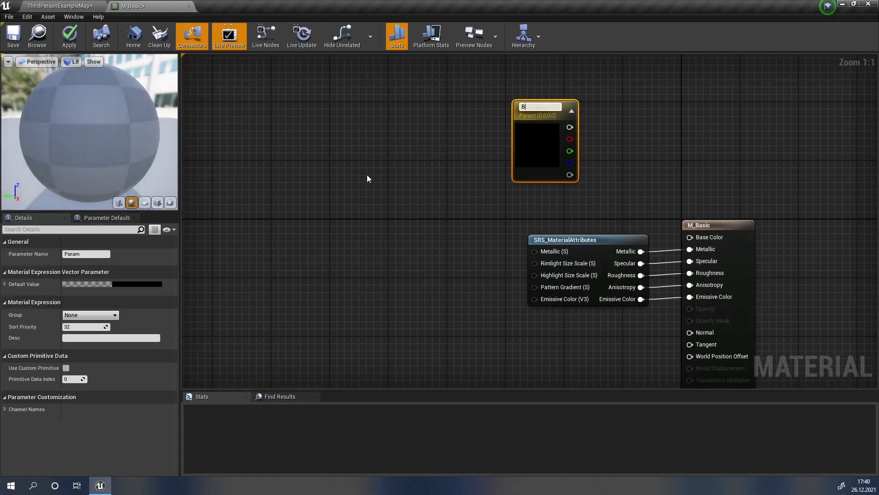
text(or)
key(Return)
- Connect the Base Color parameter to M_Basic's Base Color input and set its default to light red (0.755, 0.165, 0.165)
drag(570, 127, 691, 238)
drag(540, 110, 569, 110)
click(129, 284)
drag(269, 312, 269, 286)
click(250, 283)
click(269, 453)
- Add a DebugTimeSine node, connect its Result to Rimlight Size Scale, and place it well before SRS_MaterialAttributes
right_drag(483, 237, 516, 190)
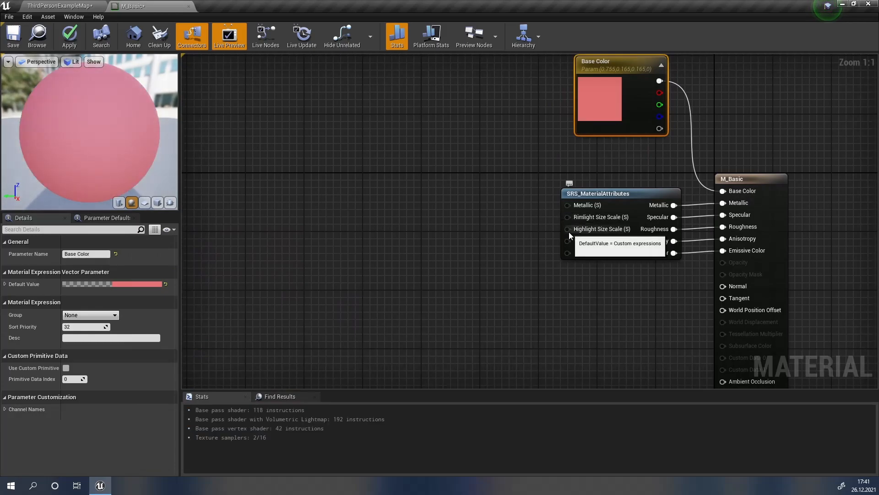
right_click(409, 194)
text(debugti)
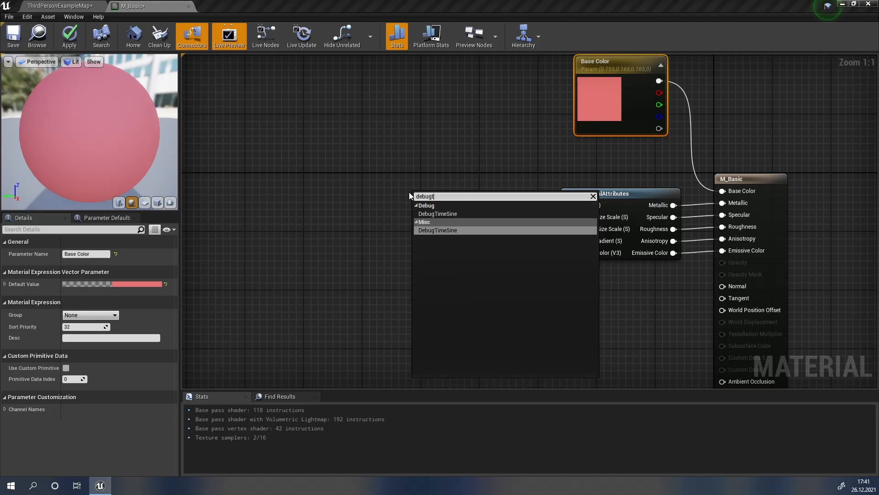
key(Return)
click(465, 164)
drag(444, 212, 585, 220)
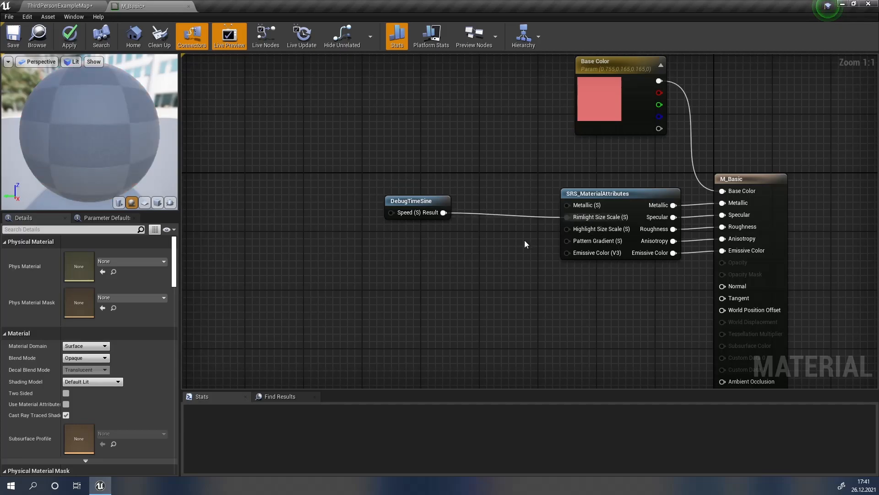
drag(421, 200, 406, 215)
click(482, 230)
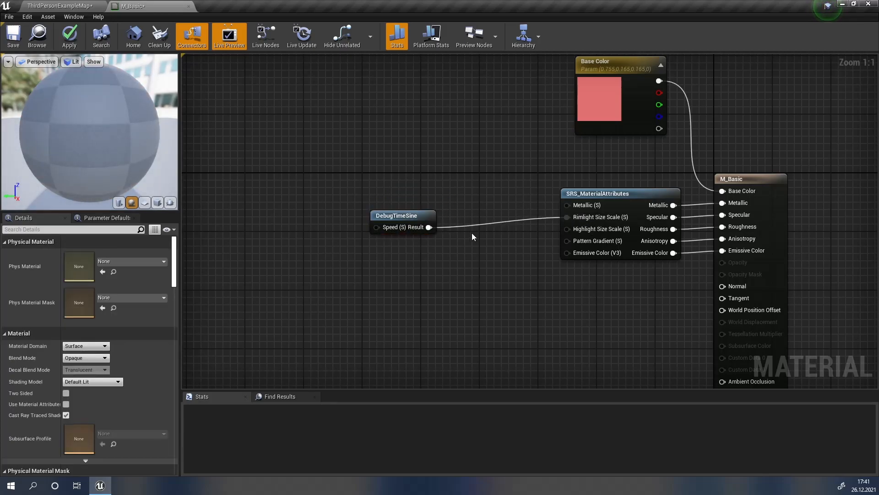
- Add a 1-x node and wire the DebugTimeSine result through it into the Highlight Size Scale input
right_click(465, 243)
text(1-x)
key(Return)
click(439, 238)
drag(428, 228, 479, 252)
drag(495, 252, 586, 230)
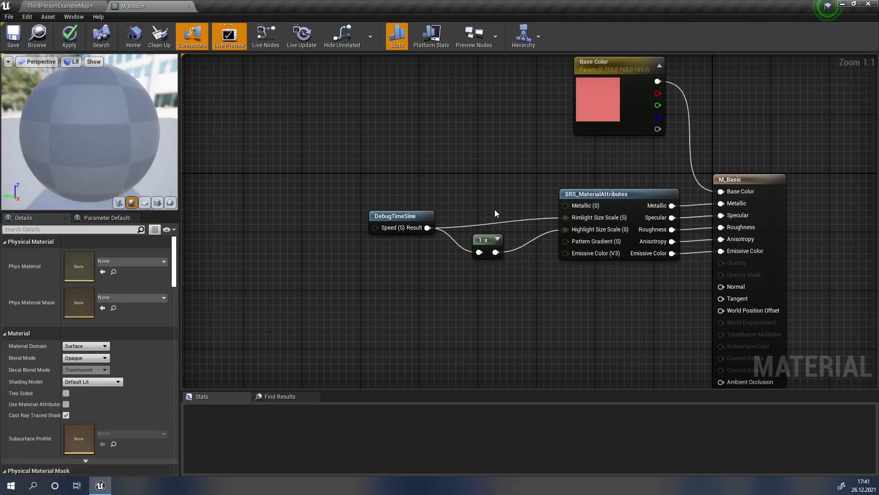
- Promote DebugTimeSine's Speed input to a parameter named Speed with a default of 1, connected and placed before the node
right_click(380, 229)
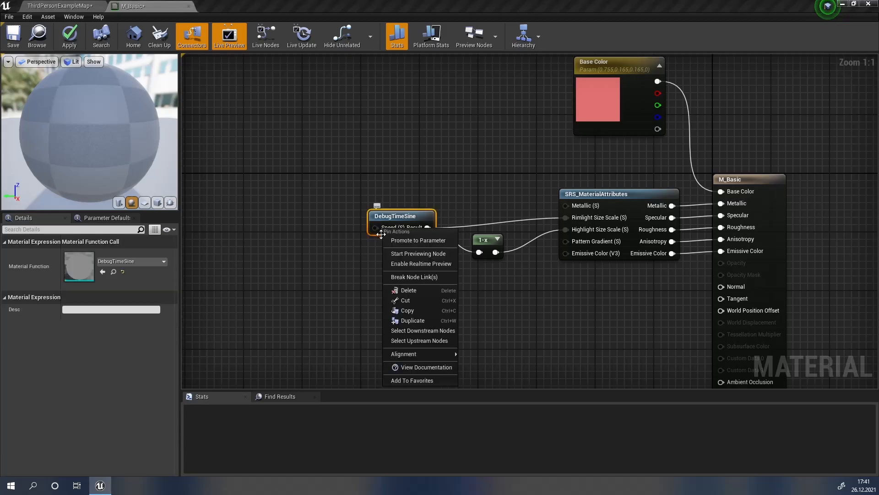
click(396, 242)
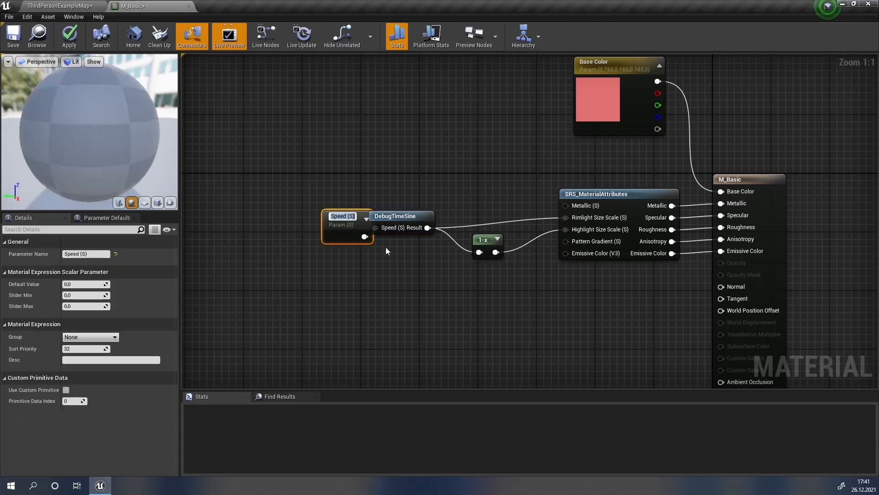
key(BackSpace)
key(BackSpace)
key(BackSpace)
key(BackSpace)
key(Return)
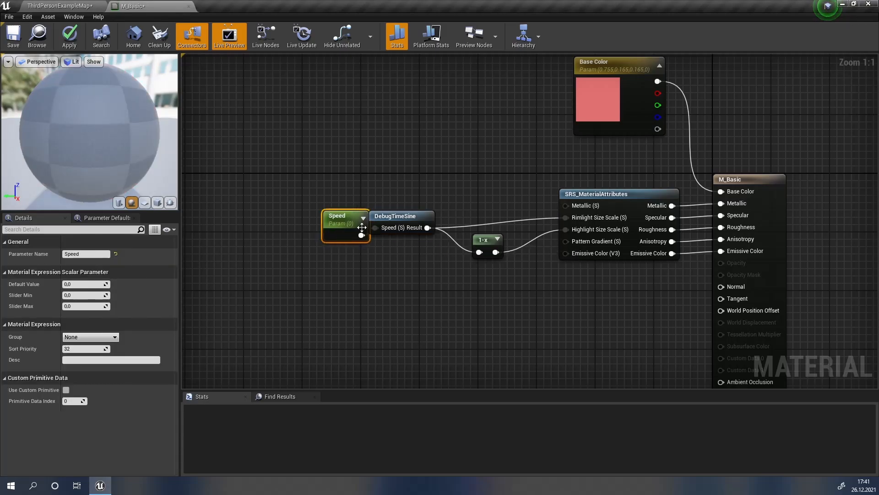
click(84, 284)
text(1)
key(Return)
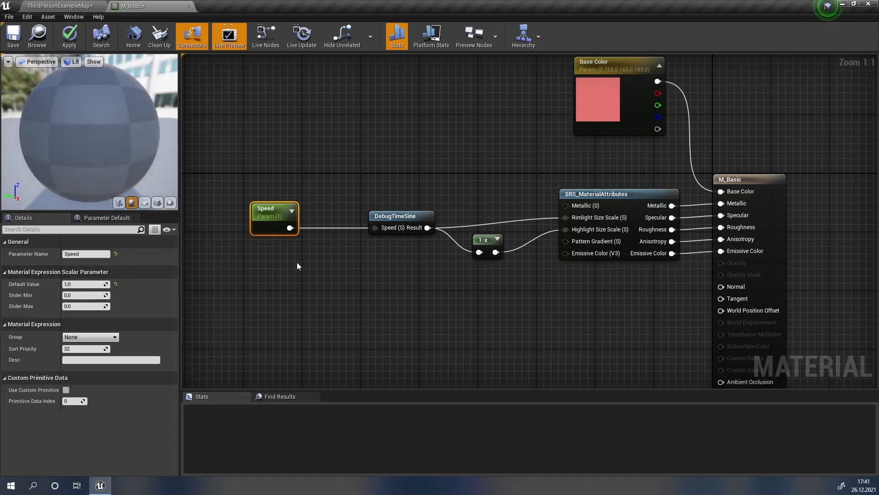
- Apply the node changes to the M_Basic material
click(297, 262)
right_drag(297, 262, 245, 247)
click(69, 36)
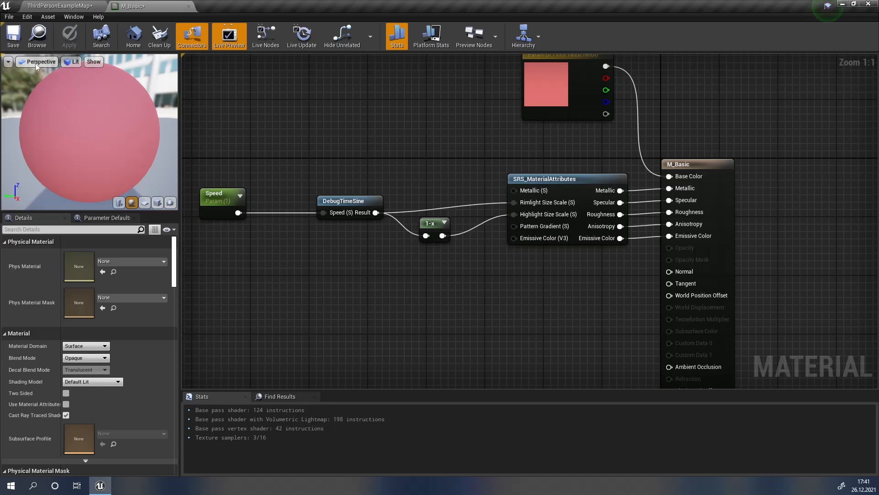
- In the level, duplicate the dark orange sphere to a spot in front of the others and assign M_Basic to the copy
click(61, 6)
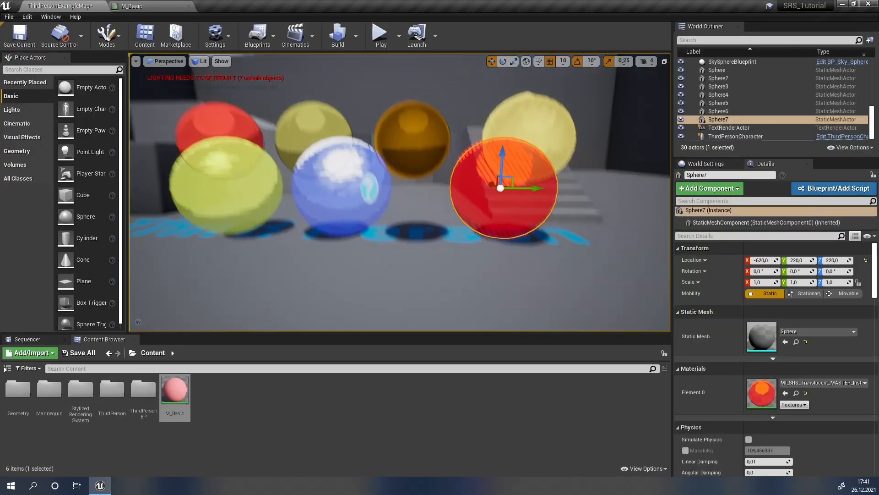
right_drag(400, 142, 400, 143)
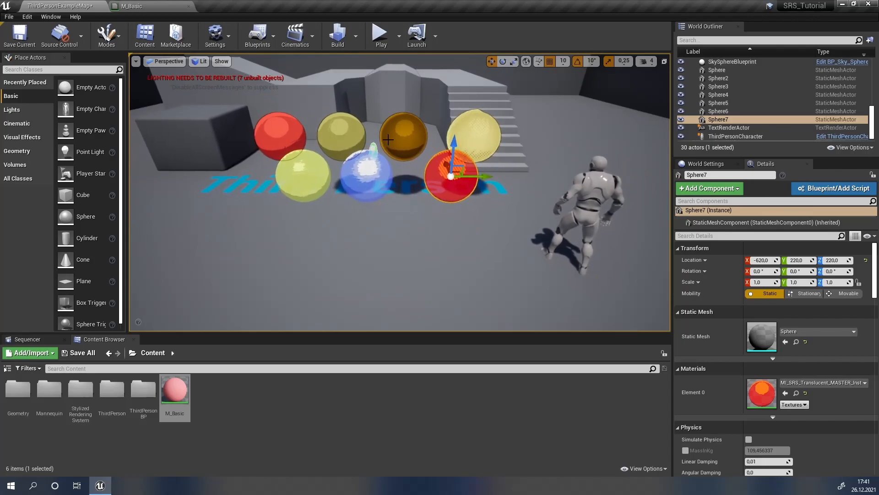
click(399, 123)
alt+drag(401, 130, 405, 239)
drag(174, 389, 405, 253)
right_drag(289, 239, 289, 239)
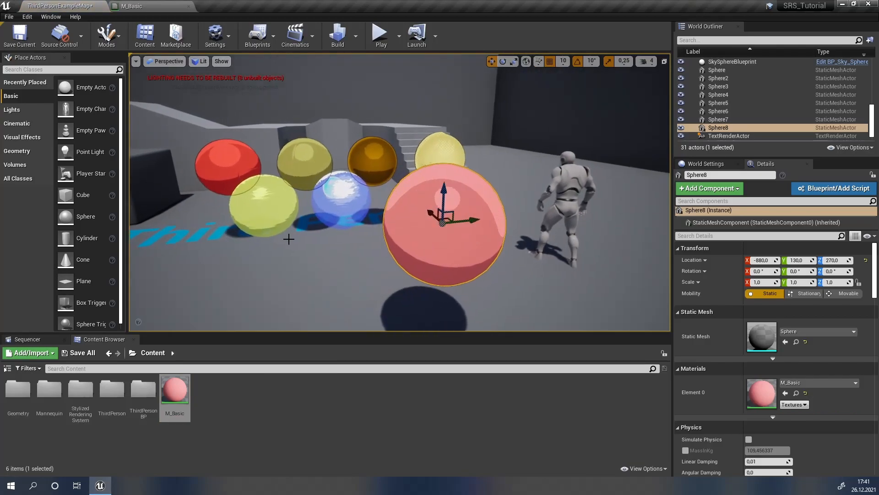
- Create a material instance of M_Basic named M_Basic_Inst and open it for editing
right_click(163, 414)
click(206, 184)
click(203, 403)
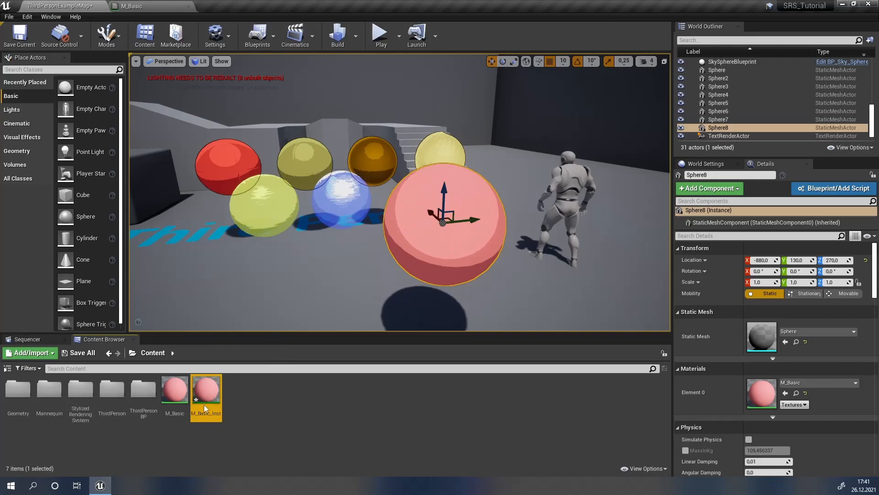
double_click(203, 403)
- Return to the level, narrow the M_Basic_Inst editor window, and place it clear of the new sphere
drag(236, 9, 362, 119)
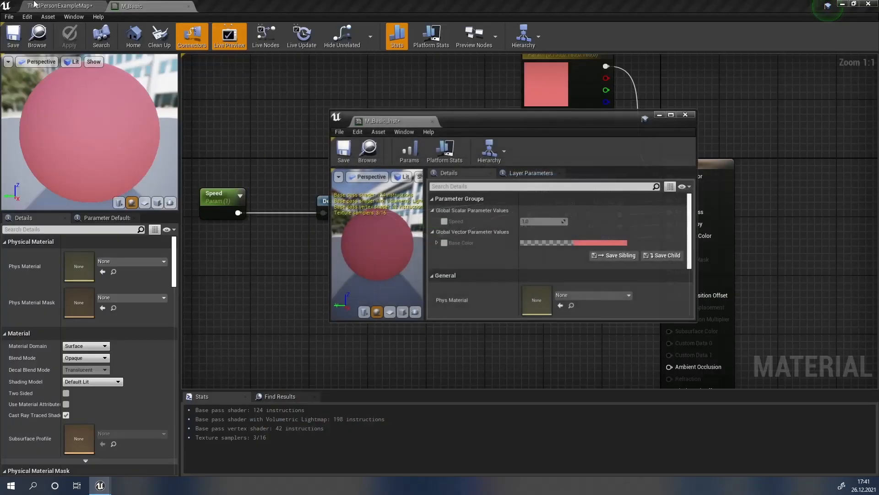
click(34, 4)
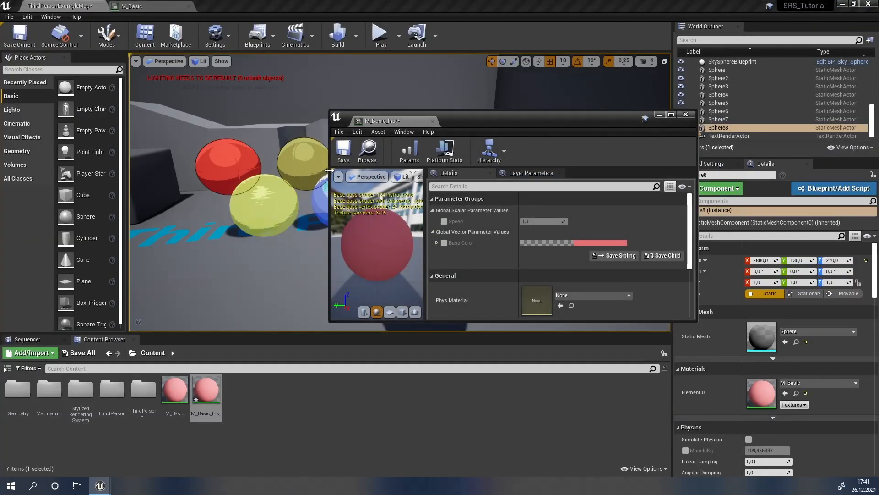
drag(696, 198, 579, 198)
drag(521, 120, 728, 81)
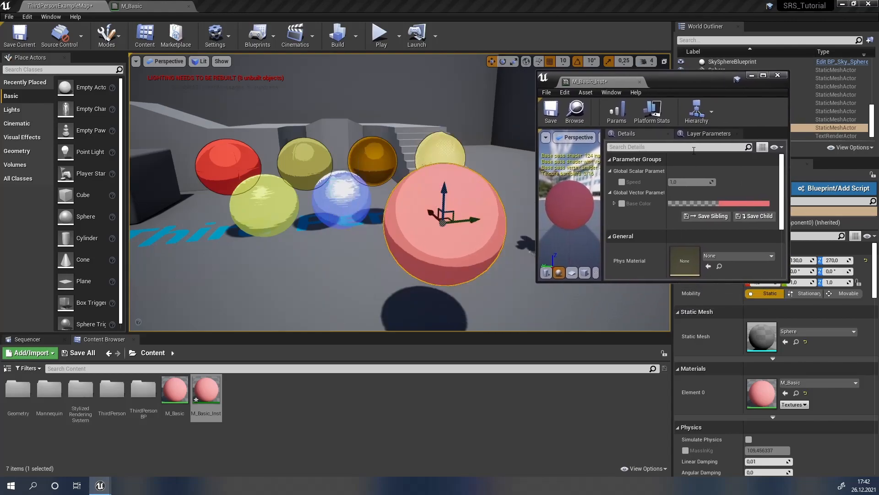
- Enable the Base Color and Speed overrides in M_Basic_Inst and set Speed to 1.732849
click(622, 203)
click(622, 182)
drag(683, 182, 711, 222)
- Set M_Basic_Inst's Base Color to purple (hex sRGB B778E200) and apply the instance to the new front sphere
click(730, 204)
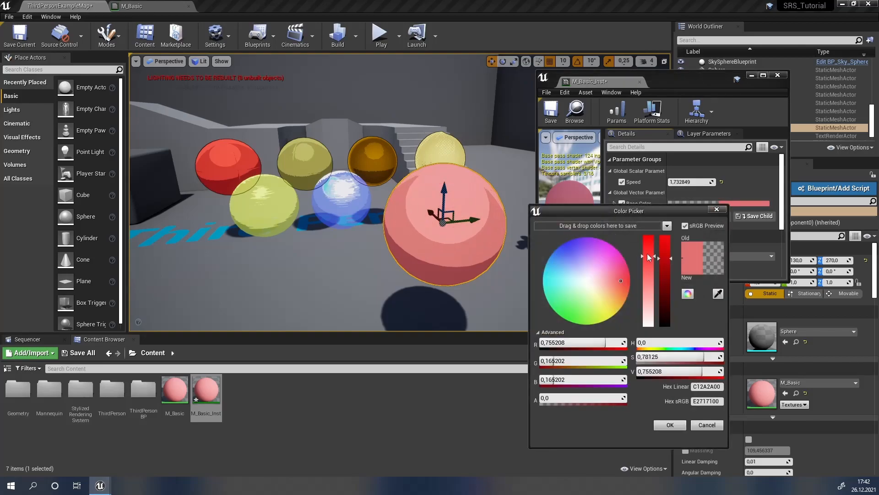
click(587, 248)
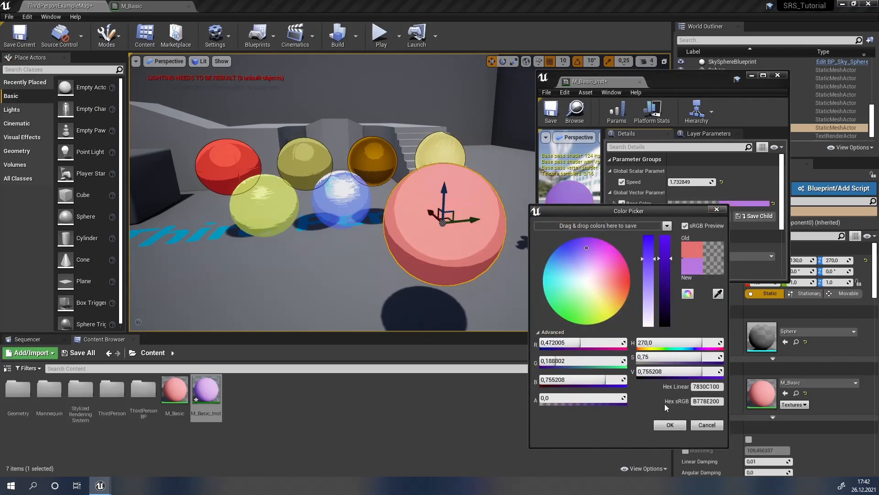
click(669, 425)
drag(209, 406, 436, 202)
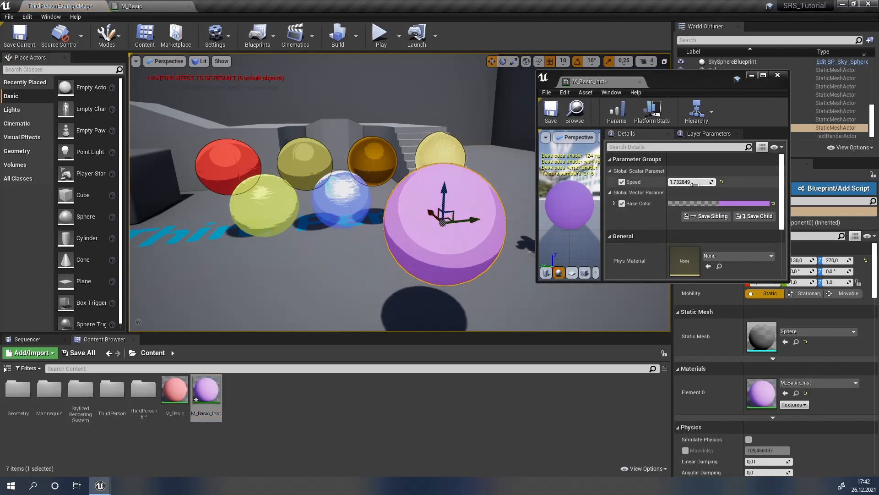
click(295, 394)
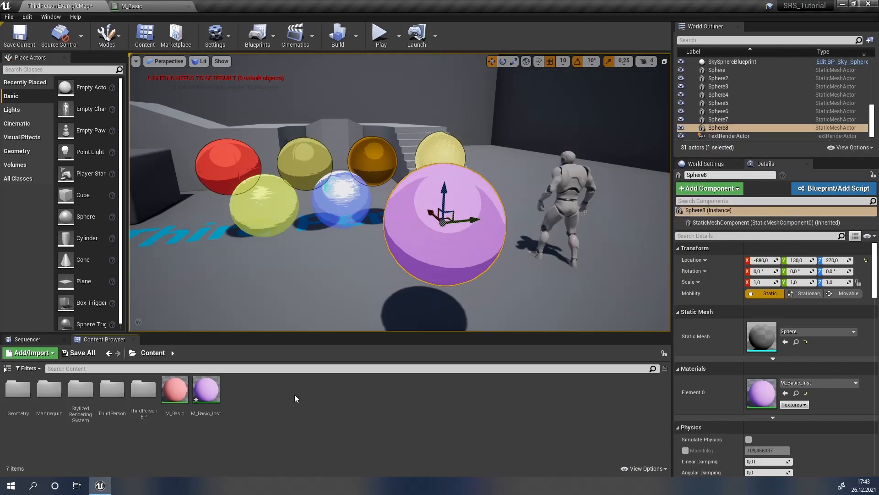
- Enable Render CustomDepth Pass on the Mesh component of ThirdPersonCharacter, filtering its properties by "custom"
key(w)
mouse_move(406, 227)
right_down()
mouse_move(471, 226)
mouse_move(394, 227)
right_up()
key(w)
key(s)
right_drag(357, 124, 363, 123)
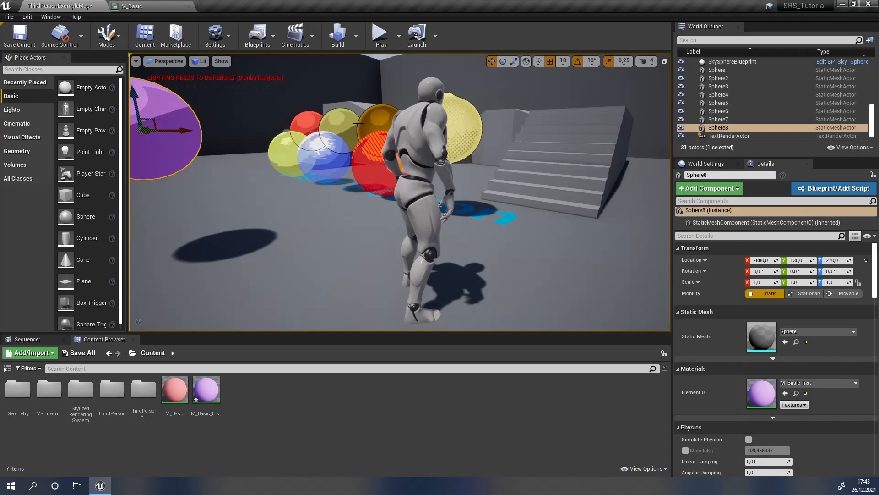
click(409, 131)
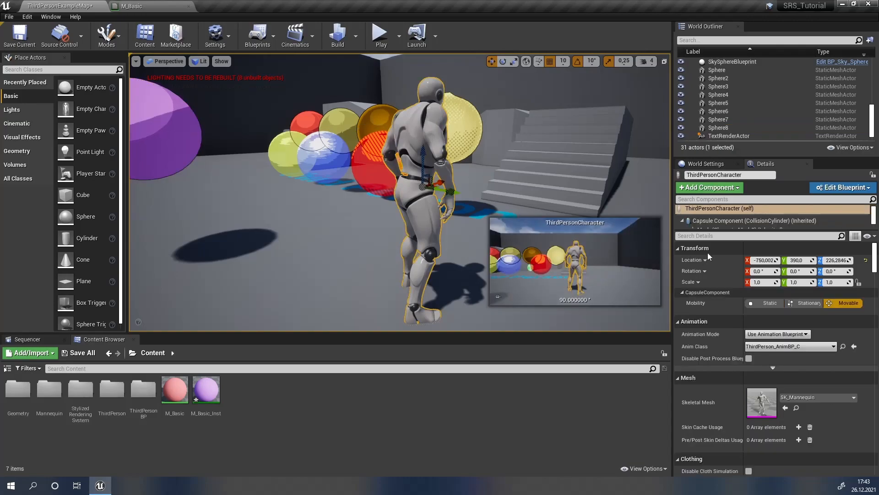
scroll(710, 224, up, 1)
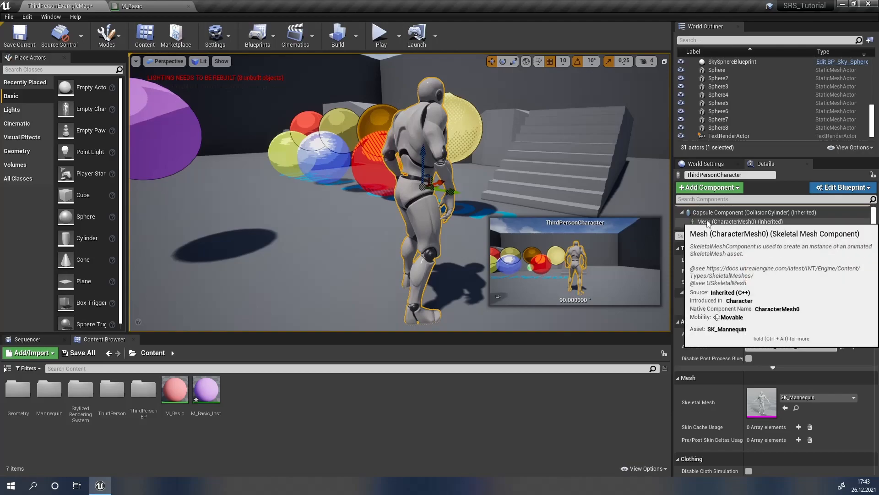
click(714, 221)
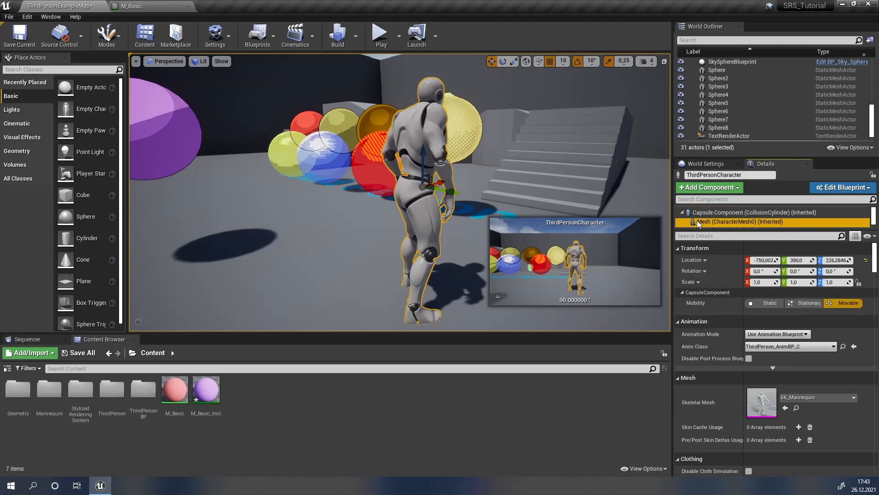
click(696, 235)
text(custom)
click(749, 303)
- Clear the property filter, locate the M_Male_Body material in the character mesh's material slots, and open it for editing
right_drag(393, 100, 442, 93)
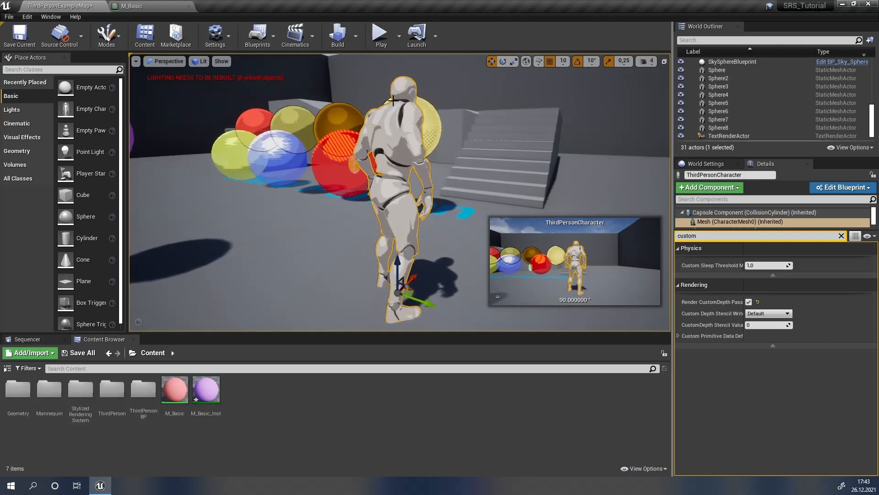
key(w)
key(a)
key(w)
right_drag(355, 153, 392, 166)
key(s)
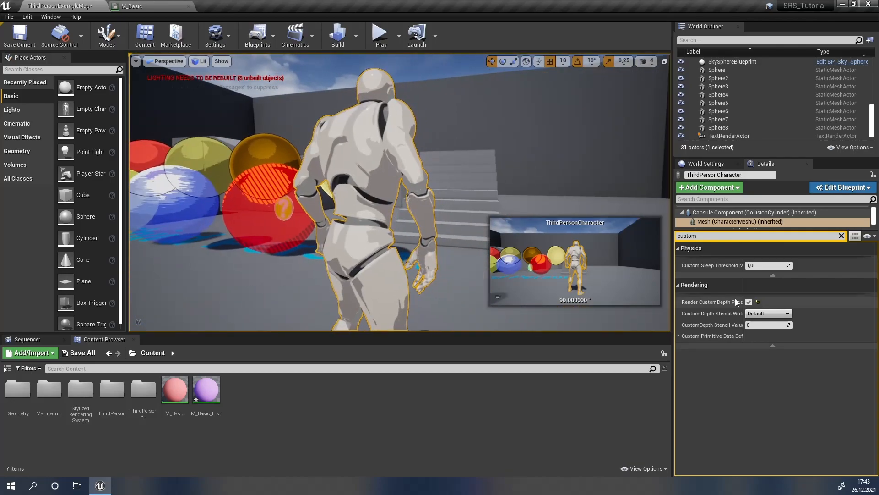
click(842, 235)
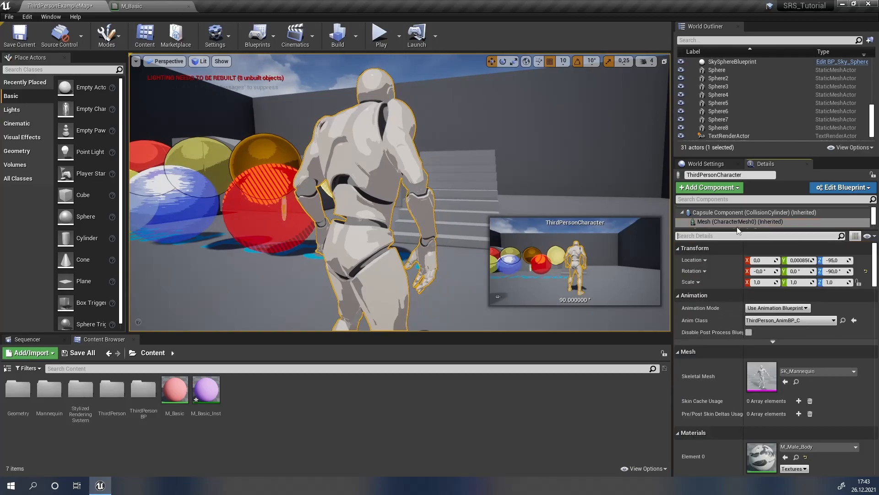
drag(761, 230, 758, 248)
scroll(756, 374, down, 5)
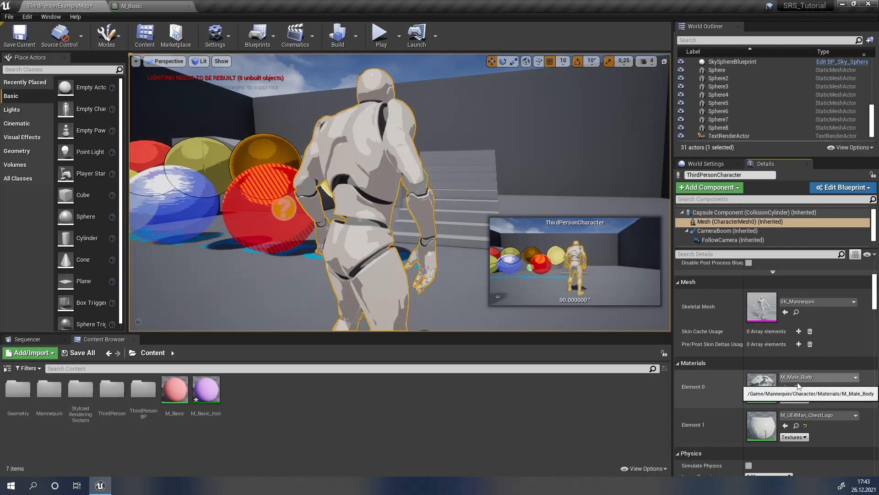
click(796, 388)
double_click(49, 392)
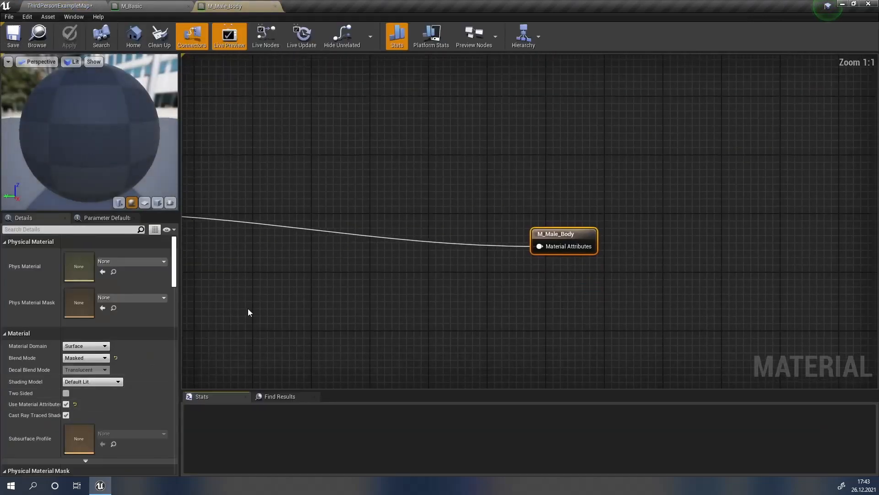
- Add a BreakMaterialAttributes node fed by MatLayerBlend_NormalBlend's Blended Material output and place it below the main material connection
drag(764, 201, 769, 186)
scroll(426, 189, up, 2)
drag(322, 160, 416, 207)
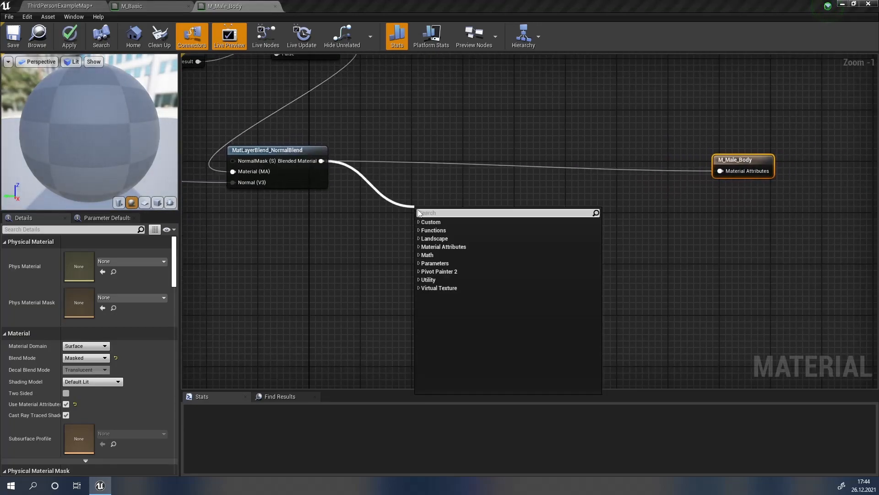
text(break)
key(Return)
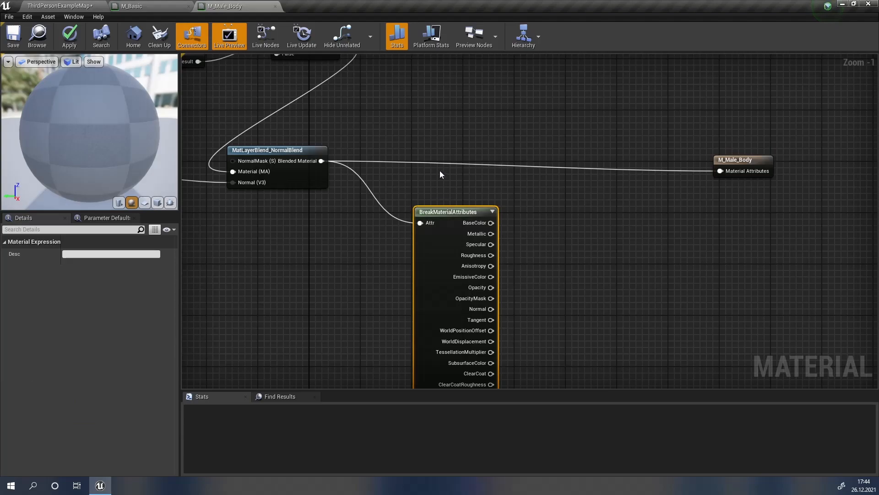
right_drag(447, 187, 351, 136)
drag(386, 151, 337, 144)
click(332, 140)
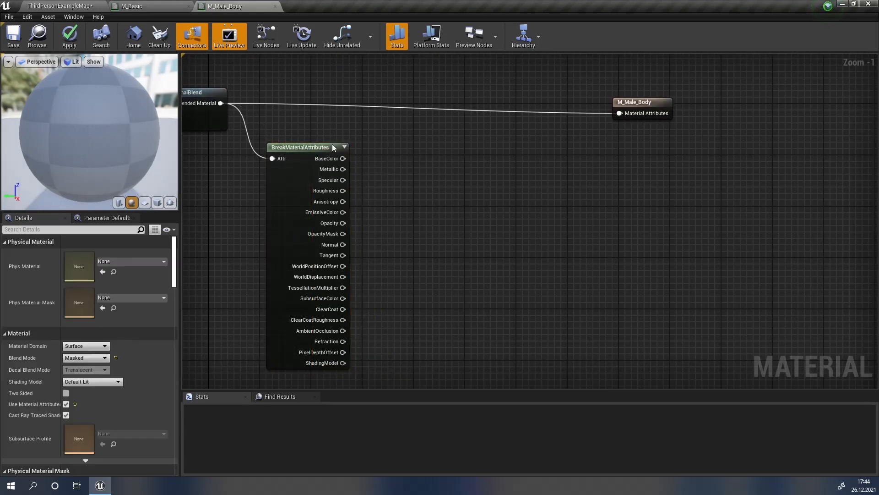
- Add an SRS_AttributeConverter node and connect BreakMaterialAttributes' Specular and Roughness outputs to its matching inputs
right_click(404, 151)
text(specular)
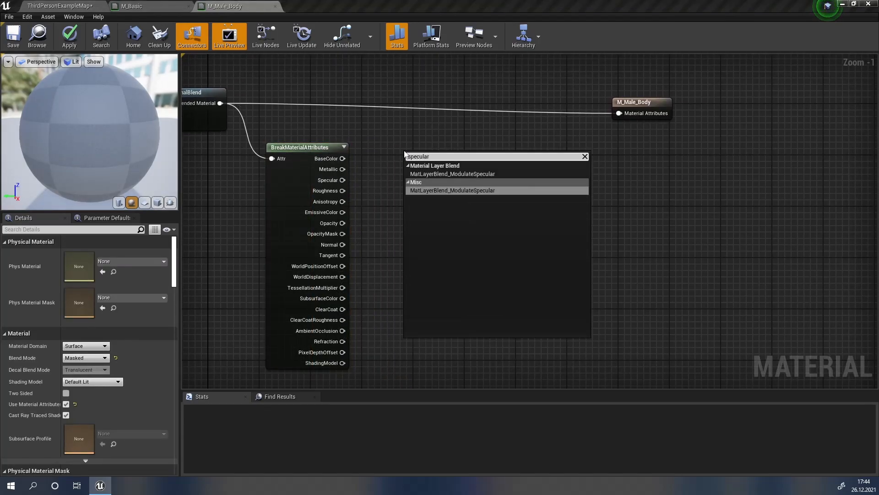
key(BackSpace)
text(convert)
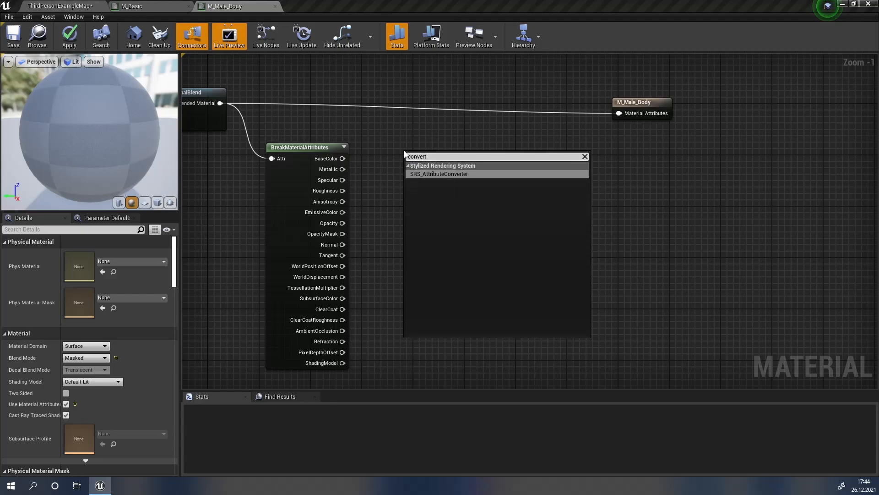
key(Return)
drag(342, 180, 393, 185)
drag(343, 196, 342, 190)
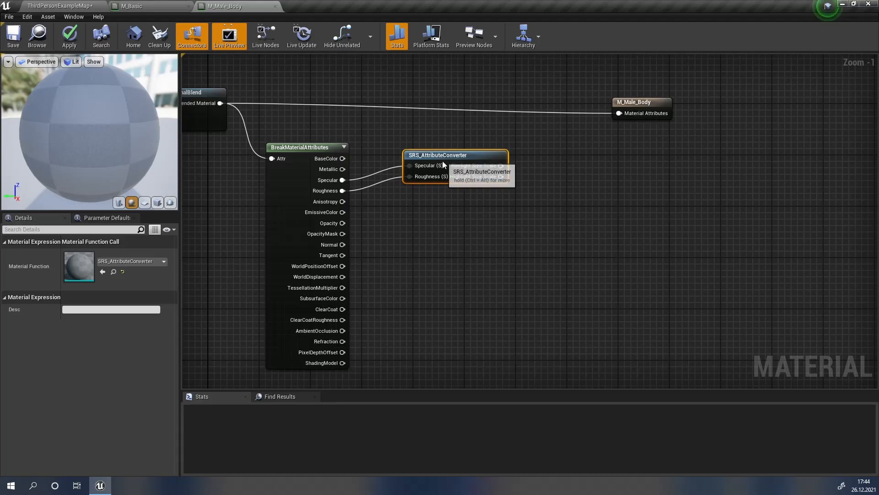
drag(443, 158, 428, 175)
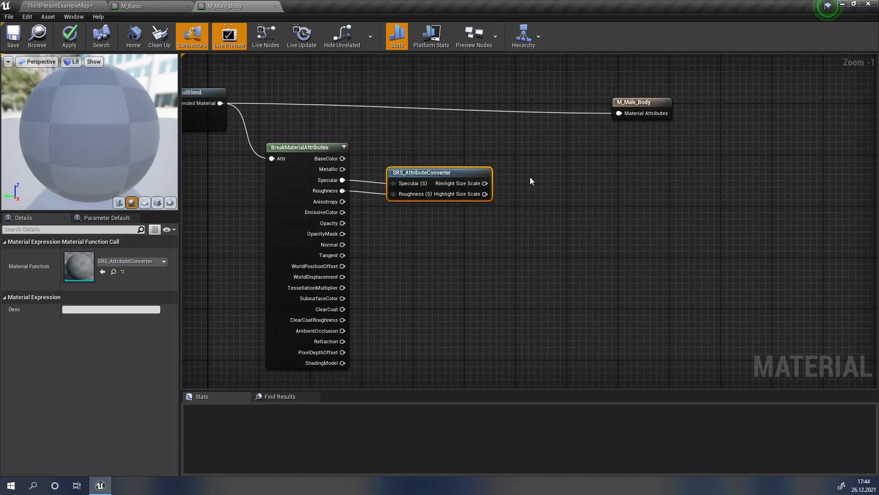
- Add an SRS_MaterialAttributes node and feed it the converter's Rimlight Size Scale and Highlight Size Scale outputs
right_click(540, 167)
text(attr)
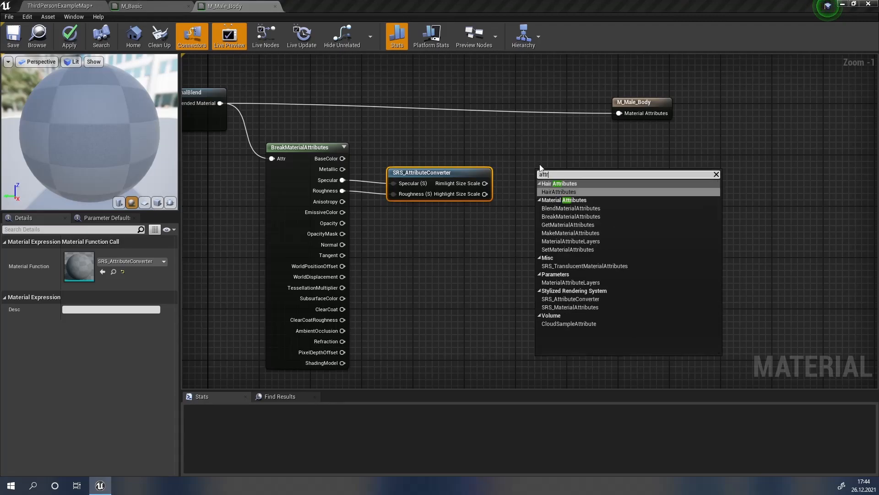
click(570, 307)
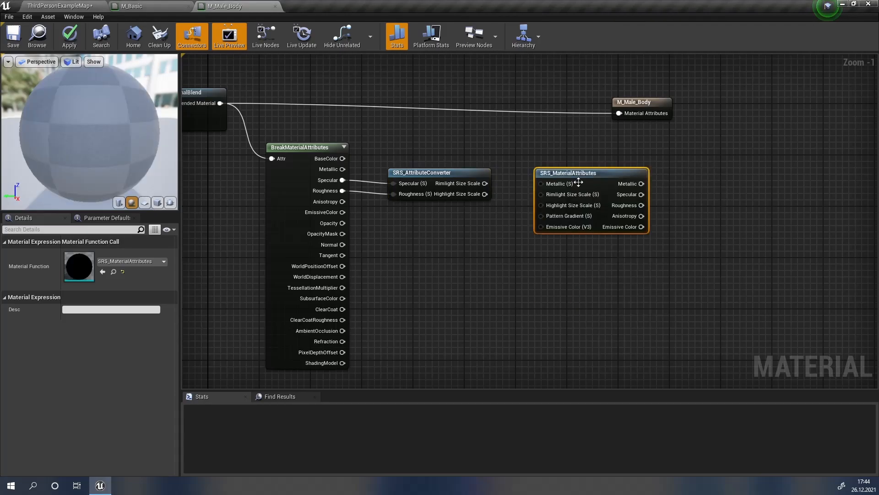
drag(573, 183, 574, 172)
drag(485, 184, 568, 184)
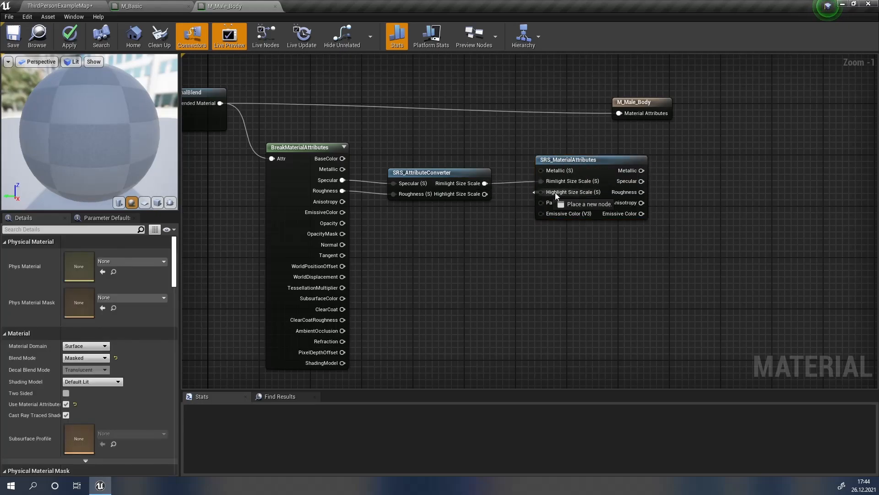
drag(485, 194, 549, 191)
drag(504, 147, 670, 238)
click(671, 238)
drag(531, 147, 686, 243)
click(686, 243)
- Move M_Male_Body's output node farther away and insert a SetMaterialAttributes node between MatLayerBlend_NormalBlend and that output
drag(634, 101, 831, 89)
scroll(394, 130, down, 2)
drag(191, 112, 622, 93)
text(set)
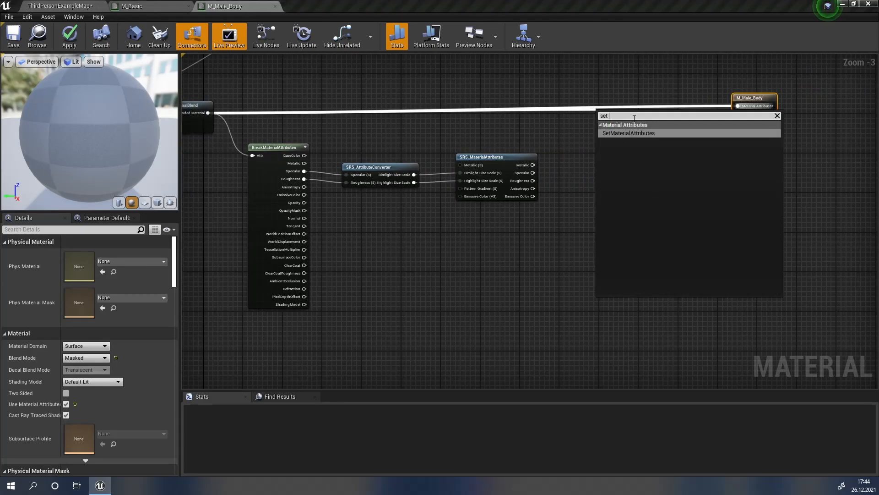
click(617, 133)
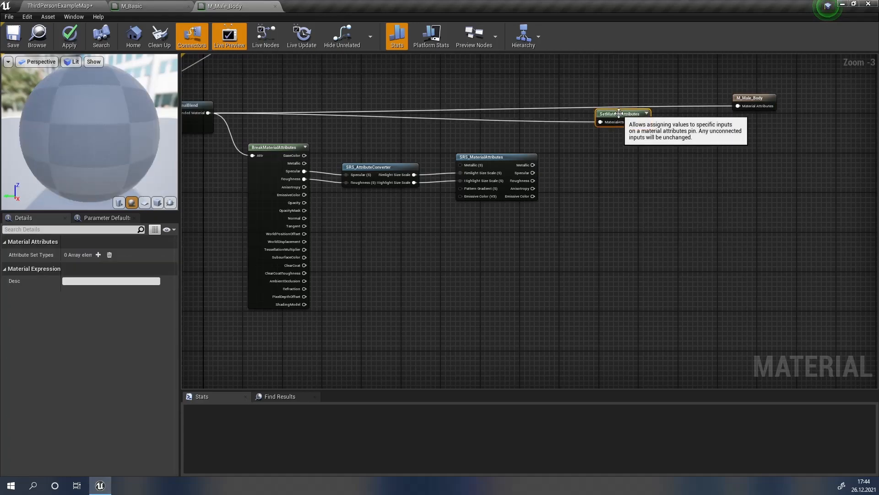
drag(645, 122, 748, 108)
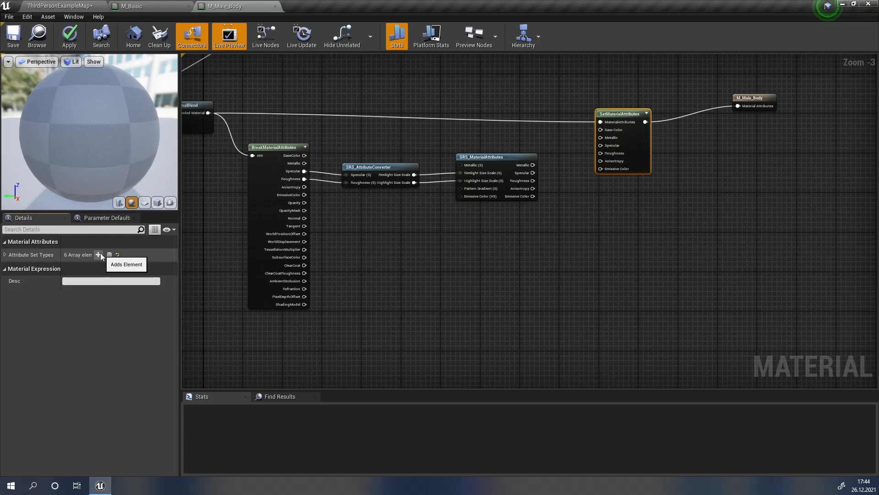
- Delete the Base Color element from the SetMaterialAttributes node's Attribute Set Types
click(5, 255)
click(108, 266)
click(118, 285)
click(542, 120)
- Connect SRS_MaterialAttributes' Metallic, Specular, Roughness, Anisotropy and Emissive Color outputs to the matching SetMaterialAttributes inputs
scroll(534, 169, up, 2)
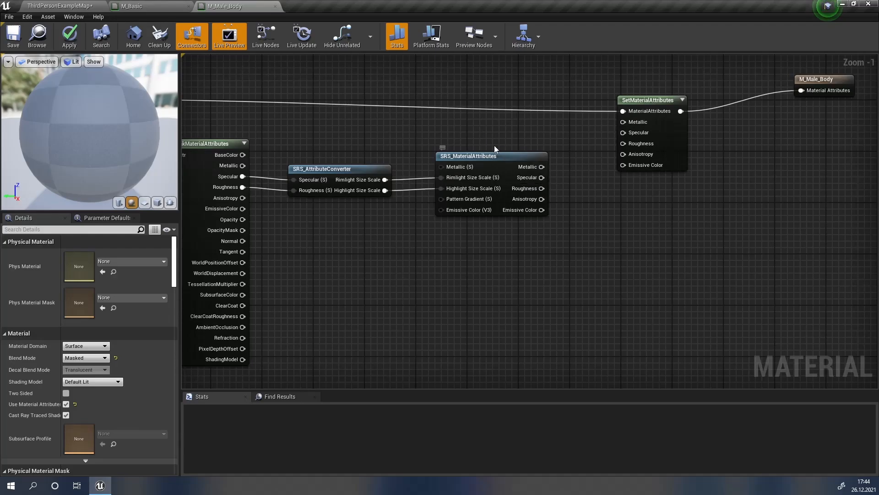
drag(540, 169, 637, 134)
drag(623, 144, 532, 190)
drag(541, 199, 636, 157)
mouse_move(624, 166)
mouse_down()
mouse_move(566, 203)
mouse_move(531, 213)
mouse_move(624, 166)
mouse_up()
- Connect BreakMaterialAttributes' Metallic output to the Metallic input of SRS_MaterialAttributes
right_drag(498, 105, 544, 98)
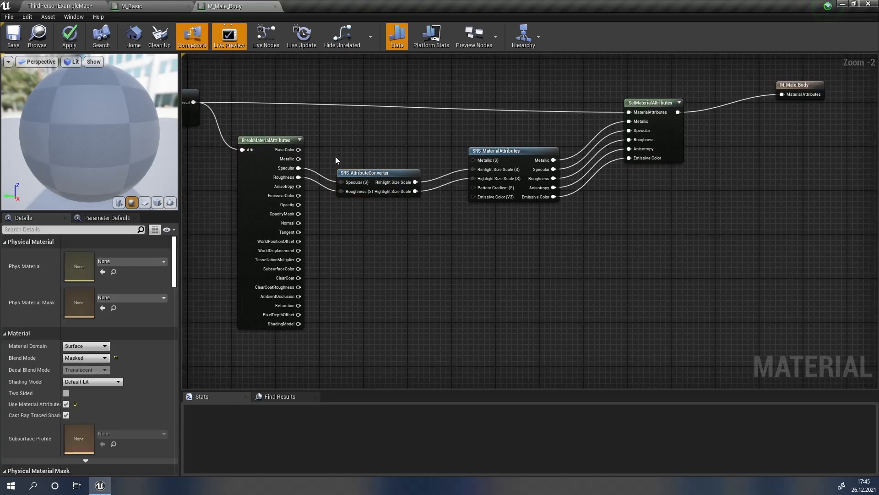
scroll(277, 162, up, 1)
drag(278, 163, 524, 160)
right_drag(221, 119, 380, 101)
drag(467, 95, 624, 218)
click(624, 218)
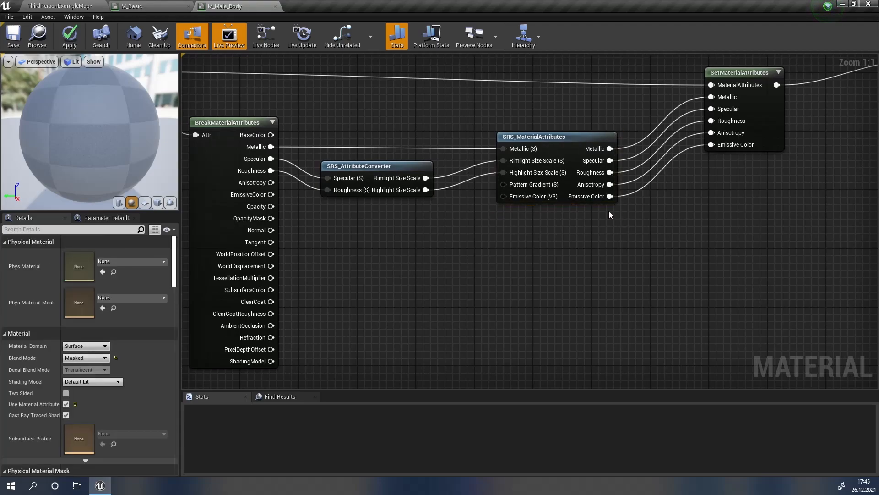
drag(474, 115, 628, 218)
click(629, 218)
drag(466, 109, 644, 215)
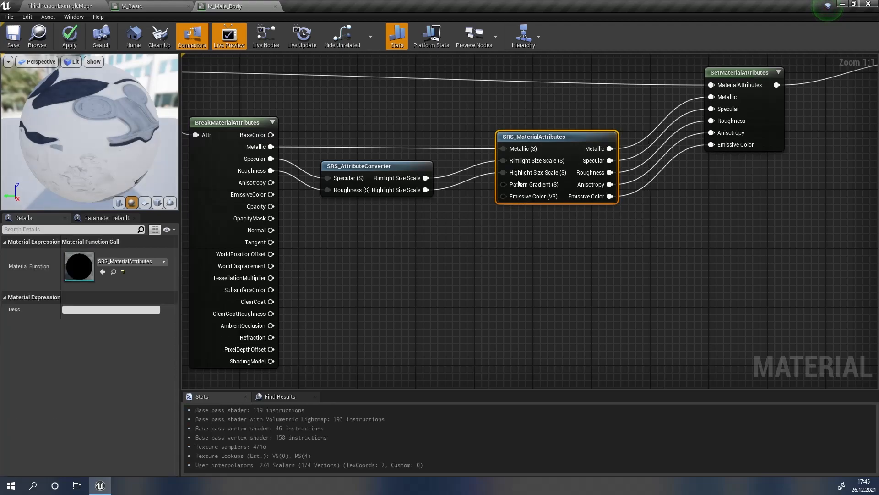
- Connect BreakMaterialAttributes' EmissiveColor output to SRS_MaterialAttributes' Emissive Color input and shift SRS_AttributeConverter slightly upward
click(463, 159)
right_drag(266, 93, 284, 83)
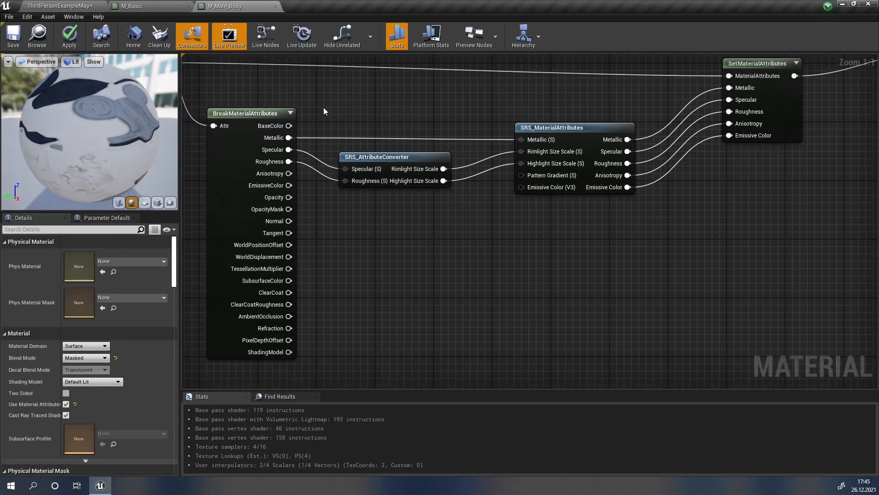
drag(289, 185, 555, 189)
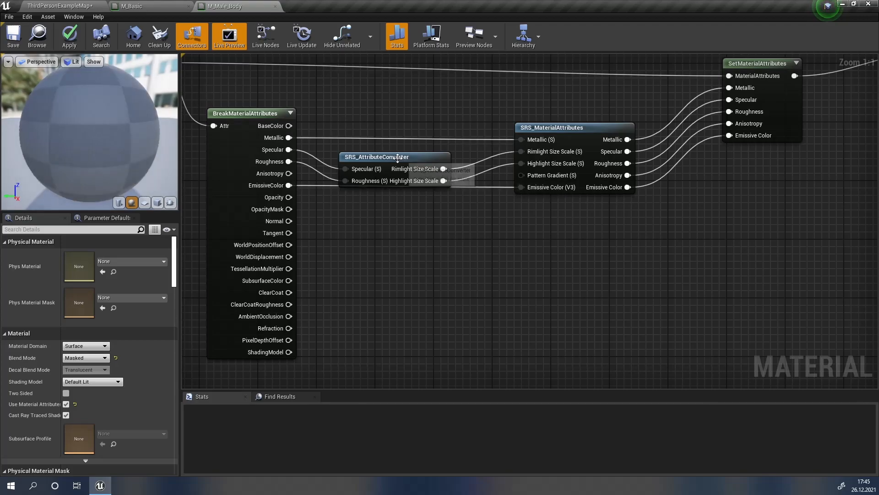
drag(403, 156, 400, 147)
click(436, 112)
- Apply and save the M_Male_Body material, and inspect the character's shading in the ThirdPersonExampleMap level
scroll(436, 112, down, 2)
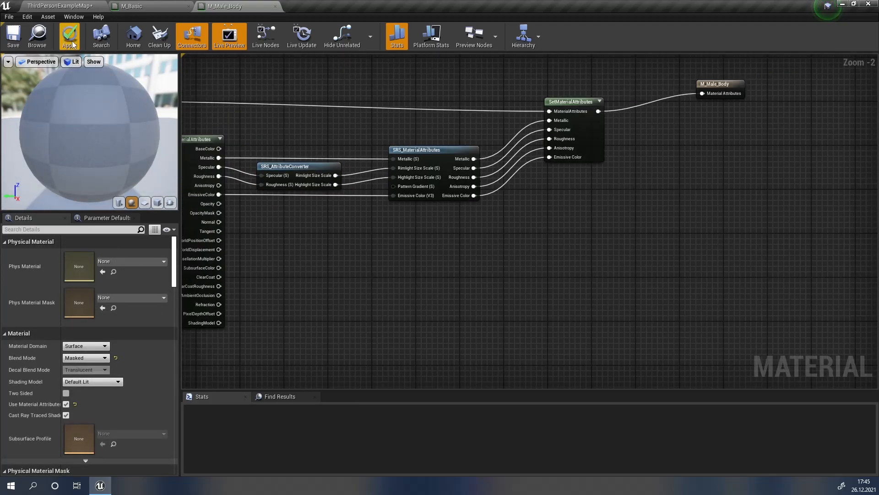
click(70, 37)
key(ctrl+s)
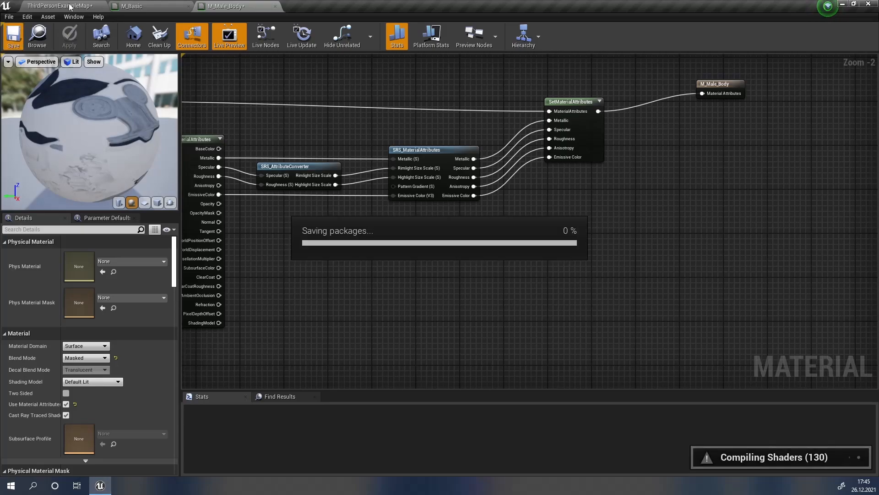
click(72, 7)
right_drag(366, 193, 284, 108)
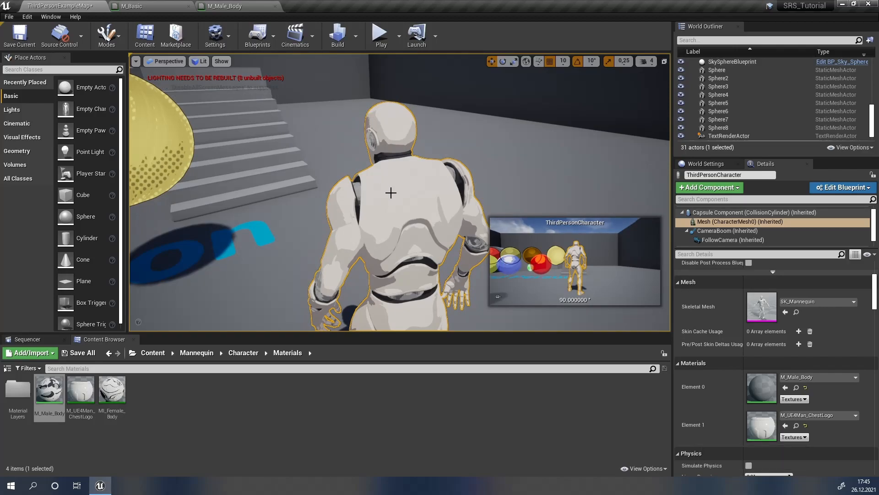
right_drag(388, 209, 335, 147)
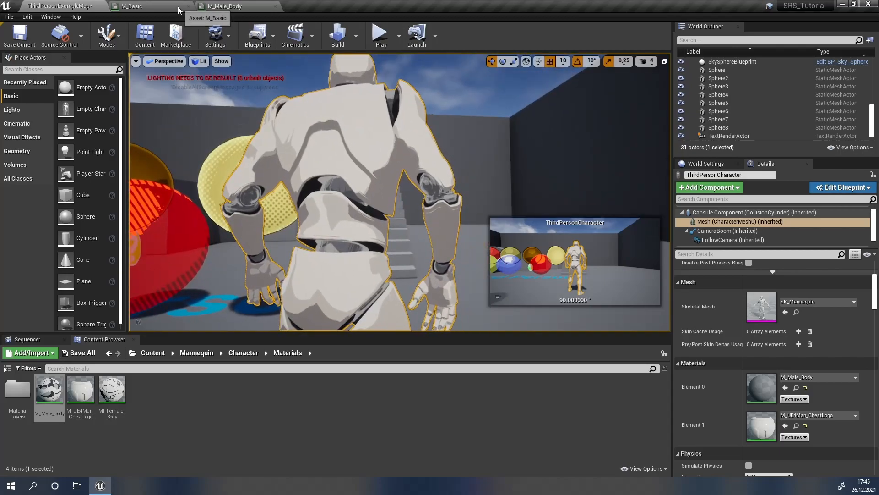
- In M_Male_Body, insert a Multiply node between the converter's Highlight Size Scale output and SRS_MaterialAttributes' Highlight Size Scale input
click(225, 6)
scroll(322, 153, up, 4)
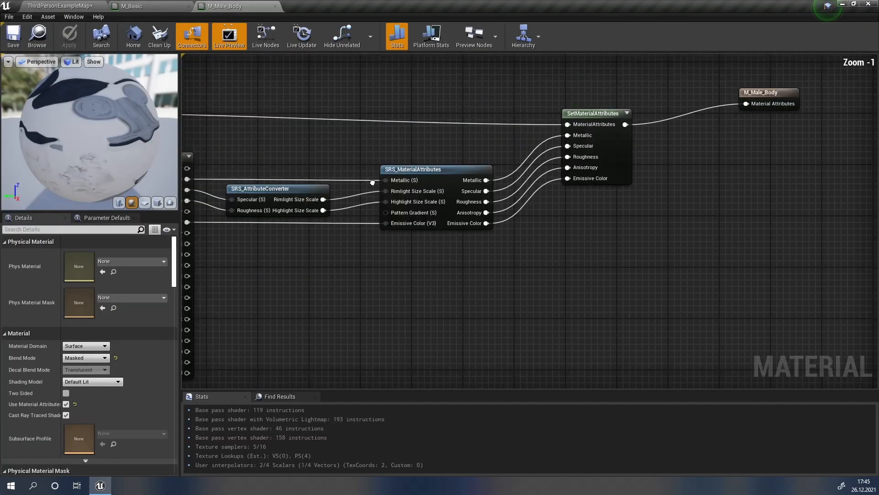
right_drag(437, 135, 290, 237)
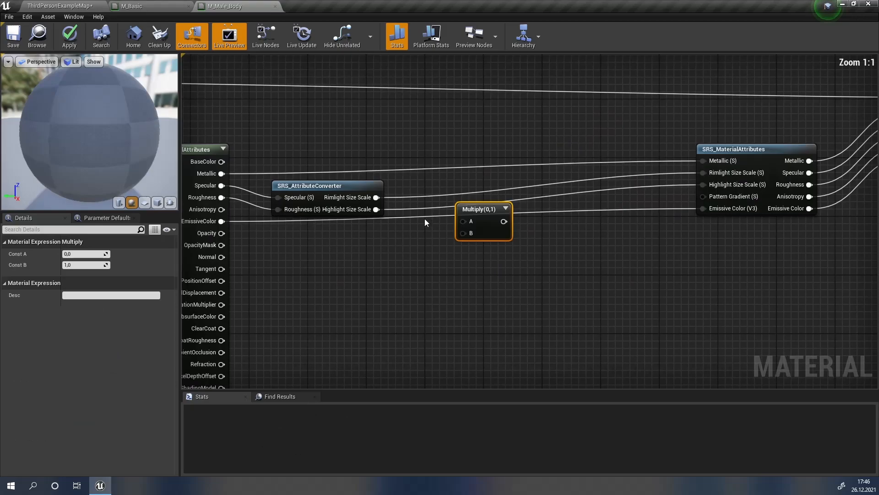
drag(376, 209, 703, 184)
click(537, 232)
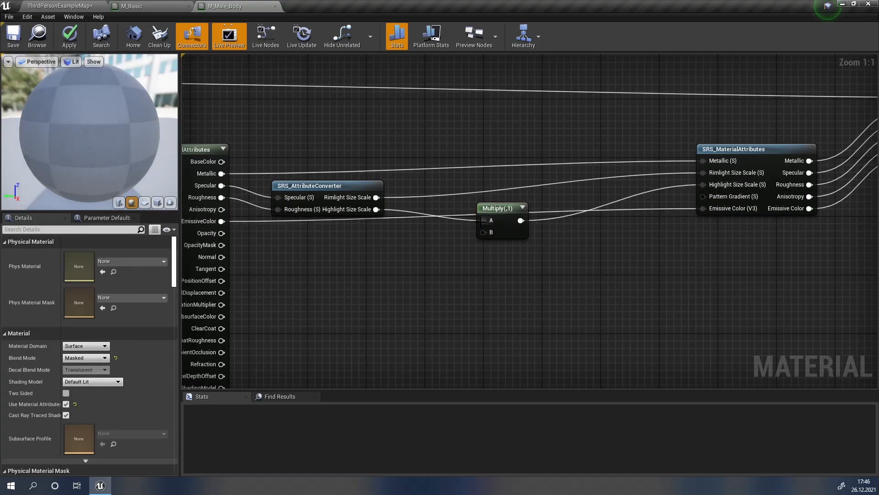
drag(489, 207, 525, 200)
- Add a scalar parameter named Highlight Size Modifier near the Multiply node with a default value of 0,2
click(417, 251)
click(414, 244)
text(Highlight Size Modifier)
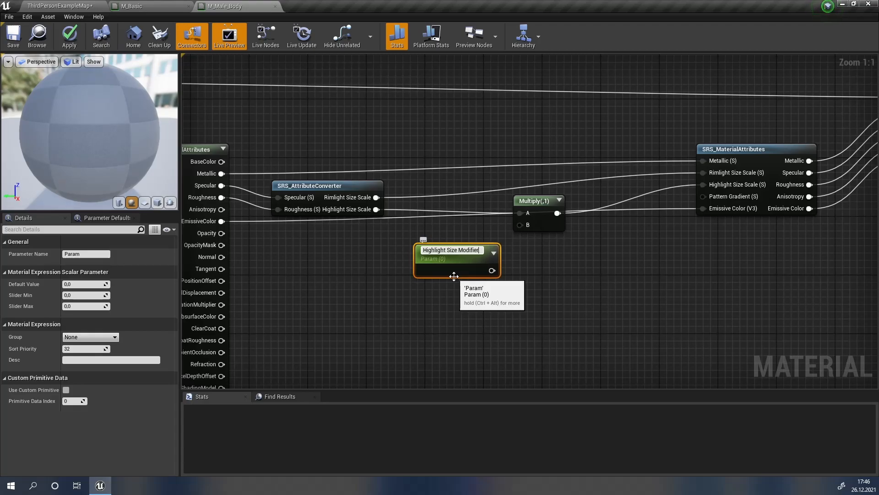
key(Return)
click(76, 285)
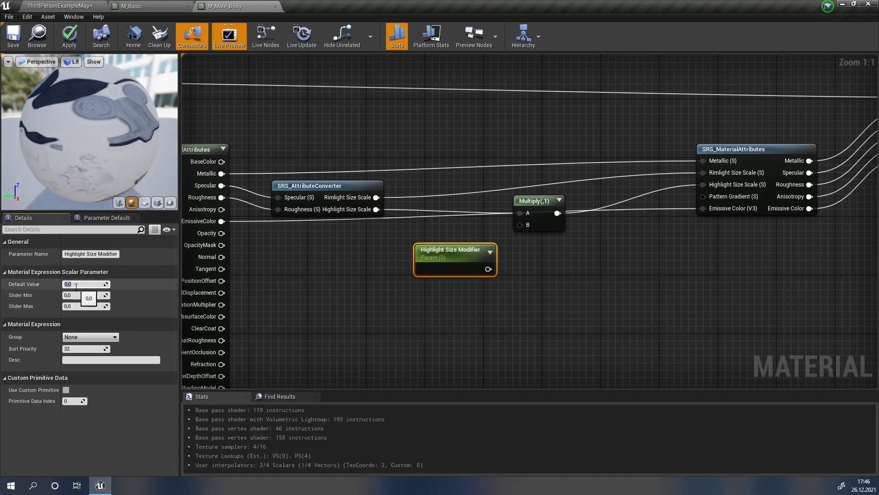
text(0,2)
key(Return)
- Connect Highlight Size Modifier to the Multiply node's B input, apply the material changes and return to the level
drag(489, 268, 537, 193)
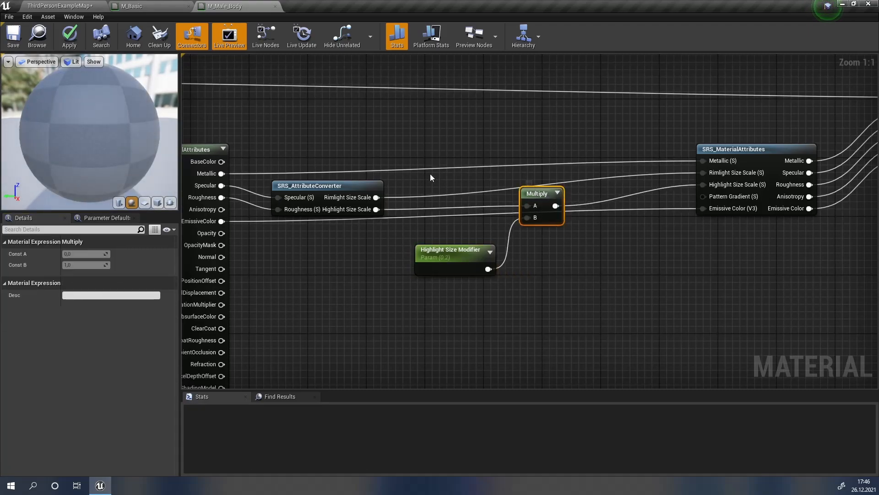
click(66, 43)
click(60, 7)
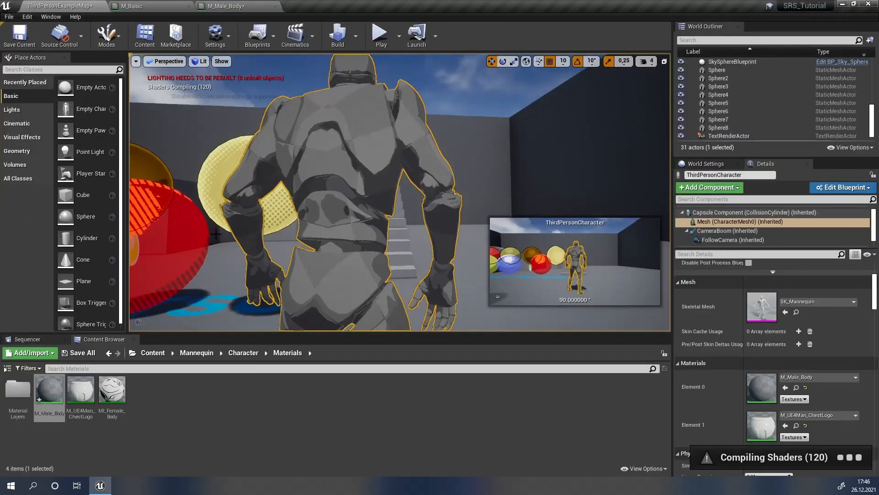
- Create a material instance of M_Male_Body and assign it to the character mesh's Element 0 material slot
right_click(45, 414)
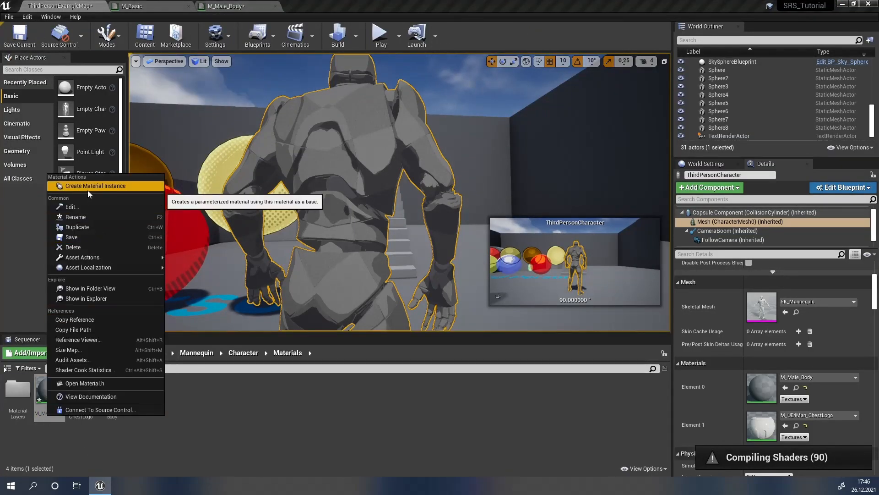
click(87, 186)
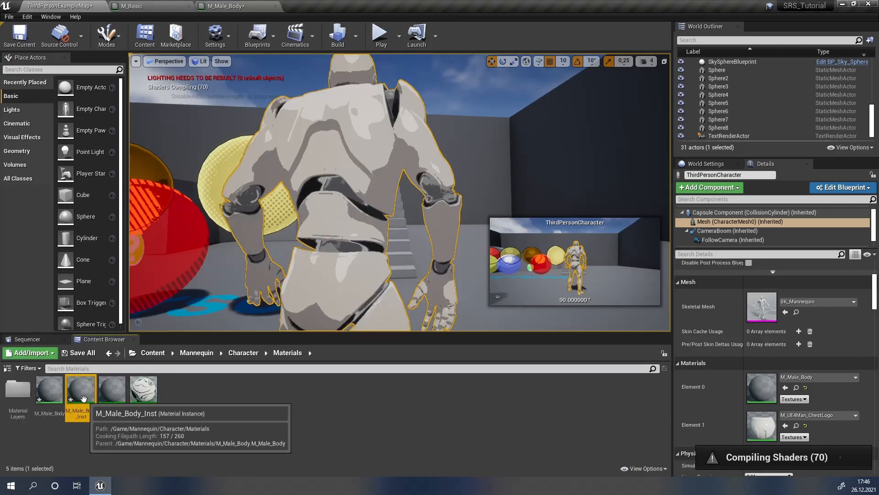
drag(83, 398, 762, 388)
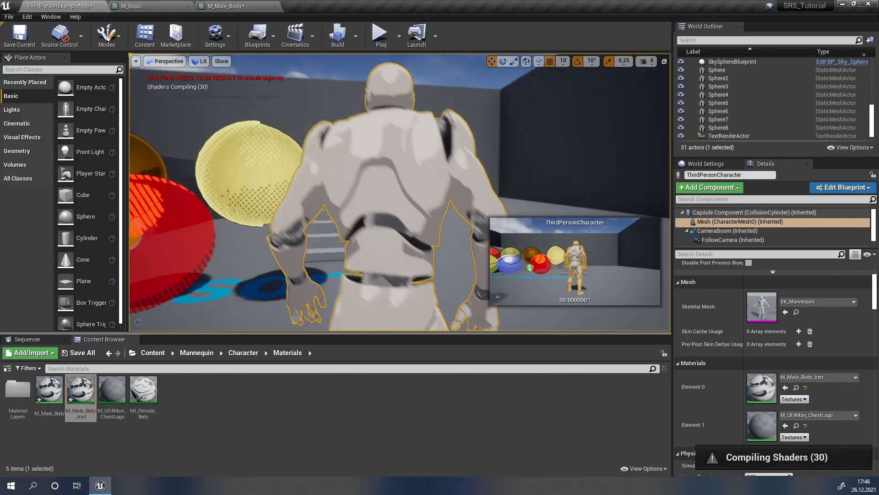
- Open M_Male_Body_Inst in a separate window, enable its Highlight Size Modifier override and adjust the value while viewing the character
double_click(81, 390)
drag(345, 8, 668, 247)
click(626, 343)
click(708, 343)
drag(721, 344, 719, 344)
right_drag(451, 231, 434, 216)
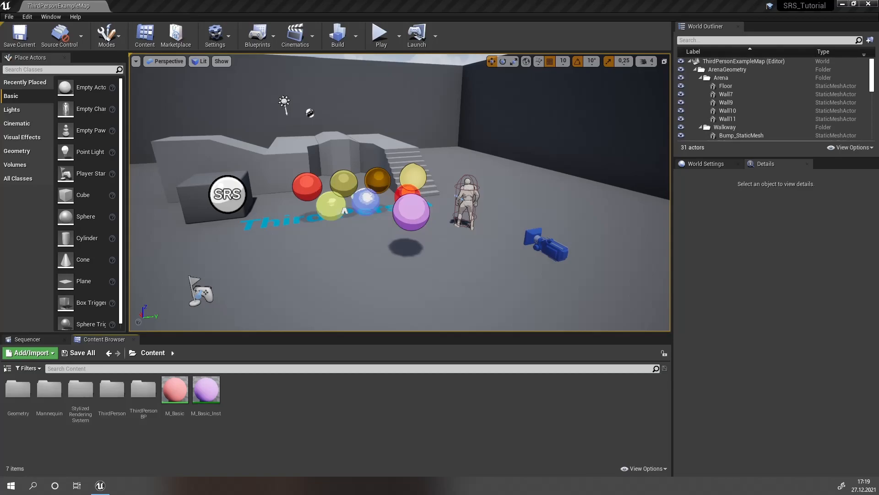
- Create a material named M_Translucent in the Content folder and open it for editing
right_click(316, 402)
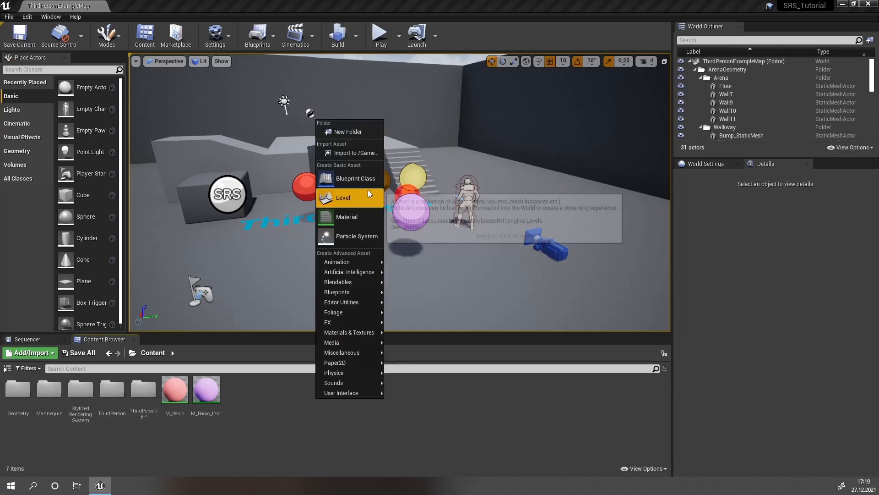
click(365, 217)
text(M_Translucent)
key(Return)
double_click(241, 394)
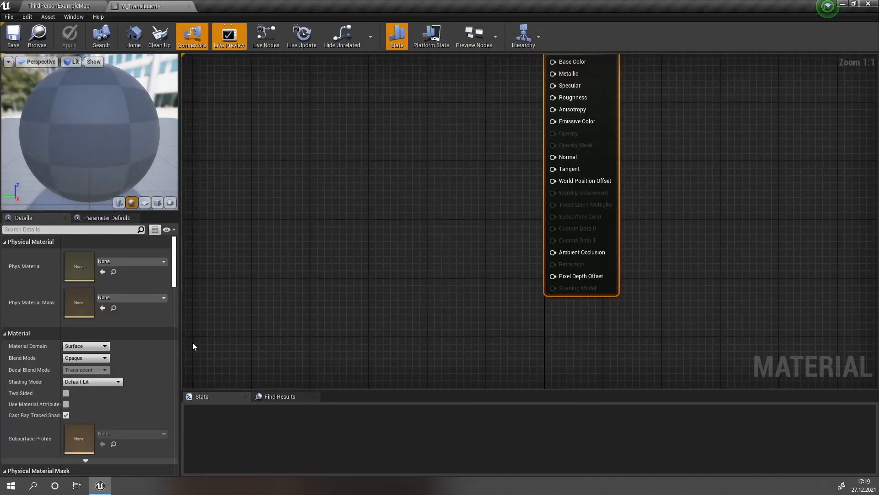
- Set the material's blend mode to Translucent and add an SRS_TranslucentMaterialAttributes function node beside the result node
click(105, 358)
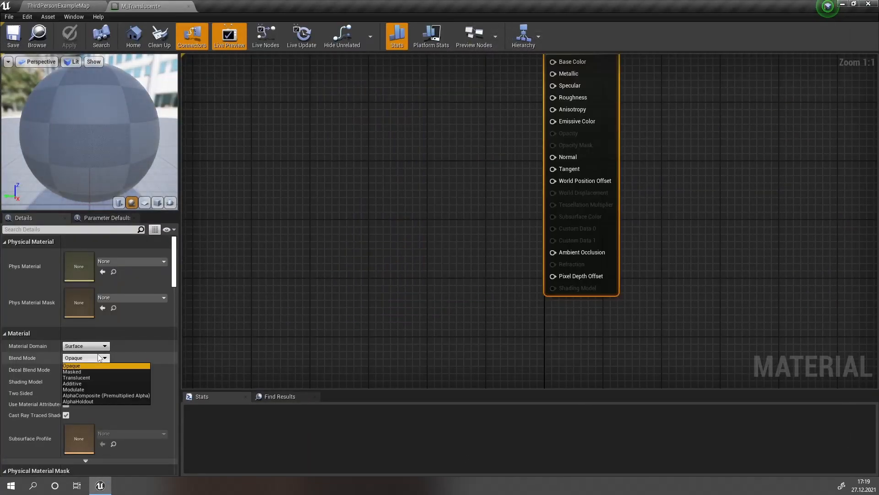
click(87, 377)
right_click(456, 170)
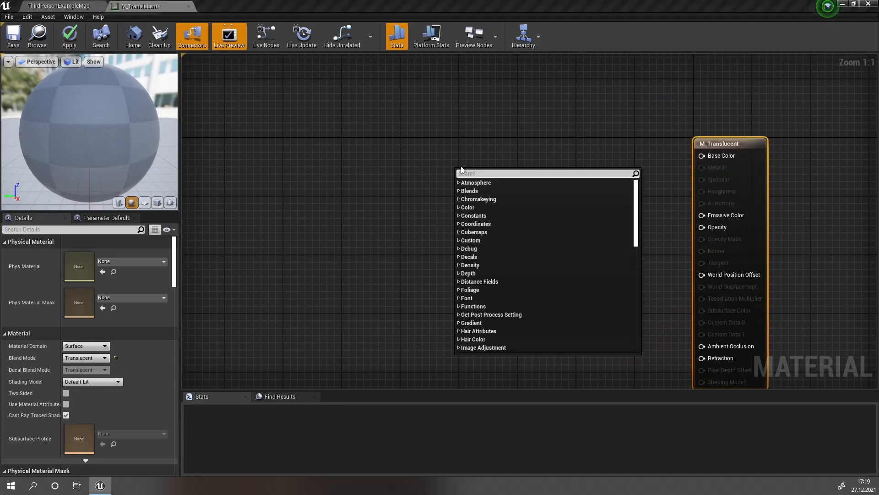
text(srs_tra)
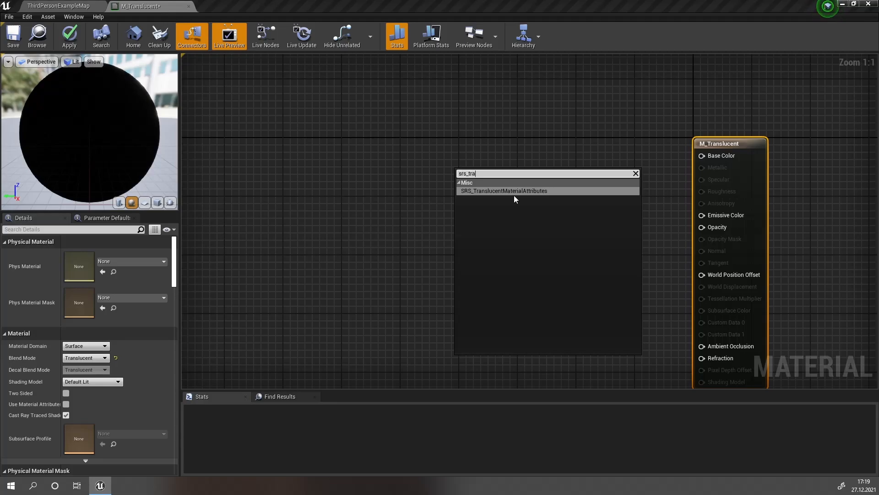
click(514, 195)
drag(519, 175, 572, 169)
click(583, 137)
right_drag(582, 137, 492, 109)
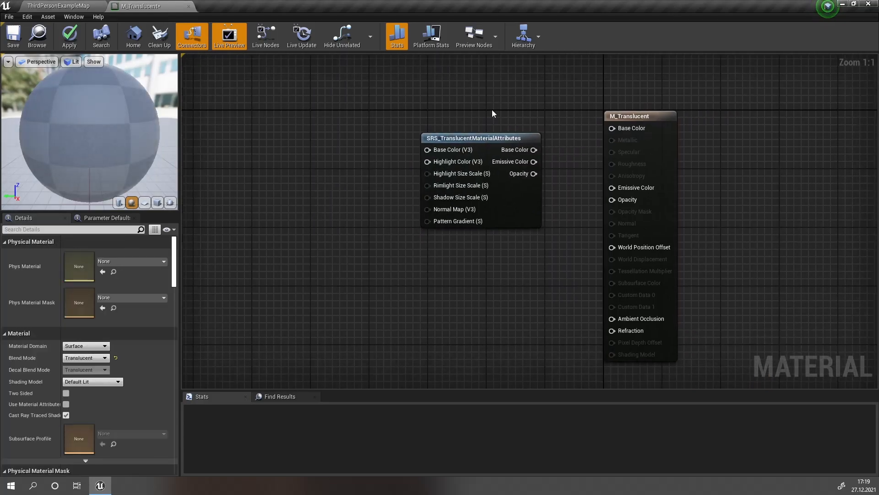
- Connect the function's Base Color, Emissive Color and Opacity outputs to the matching inputs of the M_Translucent result node
drag(534, 150, 611, 128)
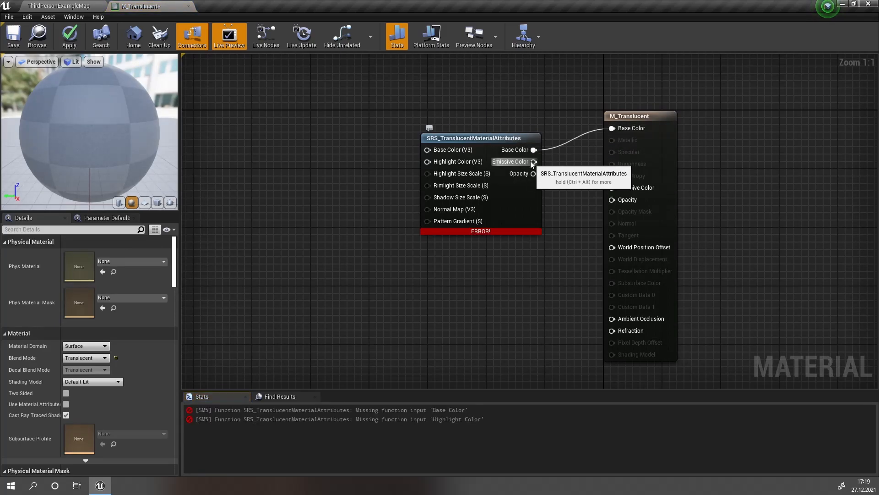
drag(529, 164, 620, 194)
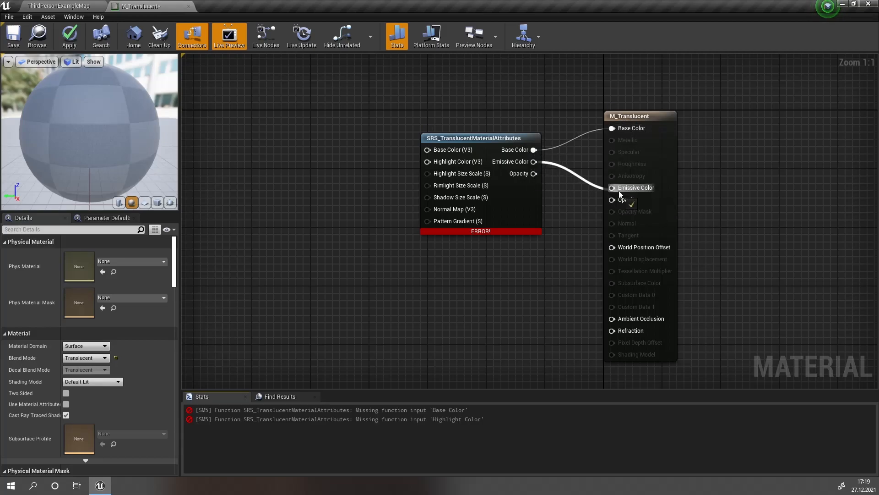
drag(537, 177, 624, 200)
right_drag(380, 159, 522, 134)
drag(531, 145, 675, 270)
click(675, 270)
drag(538, 149, 668, 275)
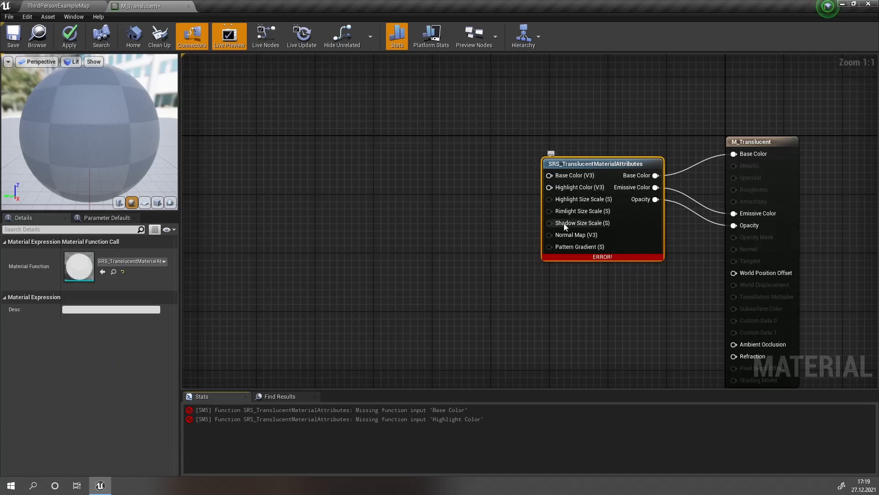
click(480, 184)
- Add a vector parameter named Base Color with its default R value set to 1
right_drag(384, 71, 433, 118)
key(4)
click(432, 118)
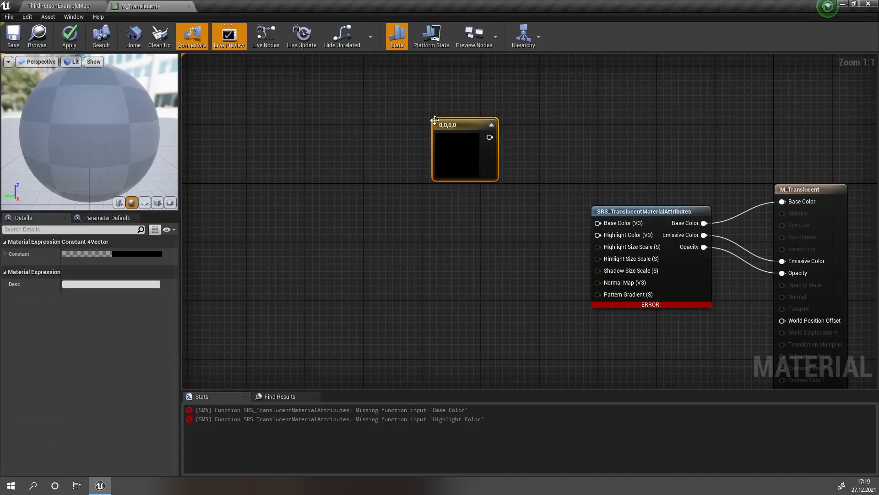
right_click(435, 127)
click(479, 166)
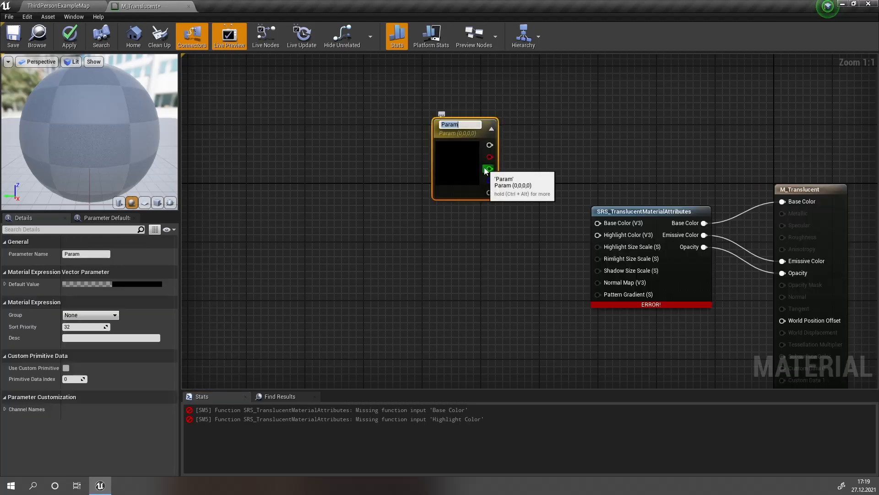
text(Base Color)
key(Return)
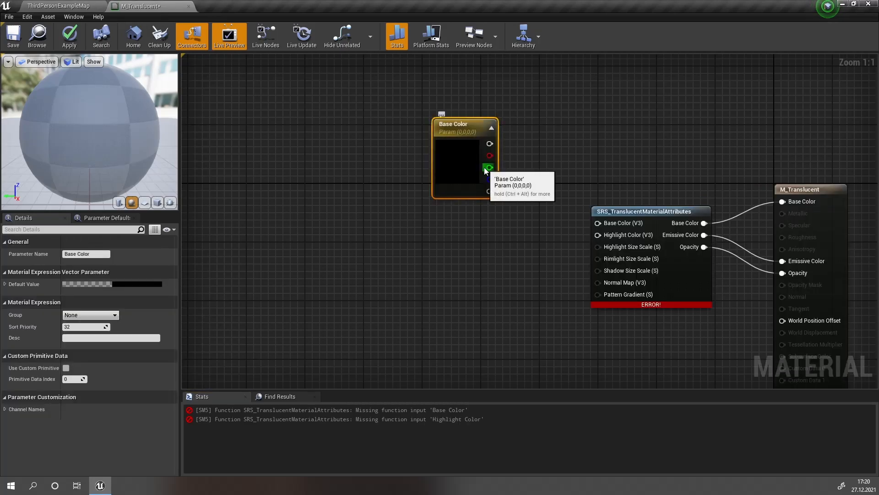
drag(462, 130, 350, 99)
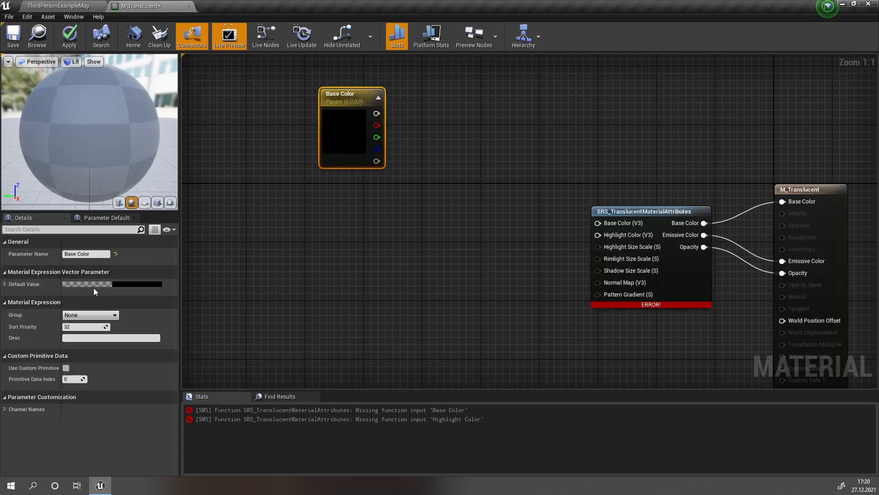
click(5, 284)
click(74, 295)
text(1)
click(437, 189)
- Add a HueShift node and connect the Base Color parameter to its Texture input
right_click(490, 136)
text(hue)
key(Return)
click(454, 148)
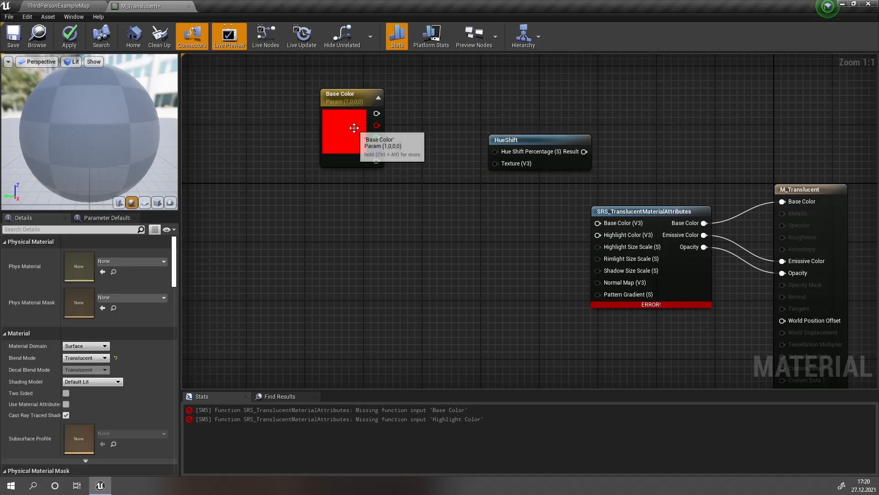
drag(368, 142, 496, 110)
click(435, 97)
- Add a Time node above Base Color and connect it to the A input of a new Multiply node
right_drag(434, 96, 487, 164)
right_click(393, 124)
text(time)
key(Return)
drag(407, 138, 432, 149)
click(433, 131)
key(m)
click(427, 133)
- Add a scalar parameter named Speed with a default value of 0,5 and connect it to the Multiply node's B input
key(s)
click(315, 169)
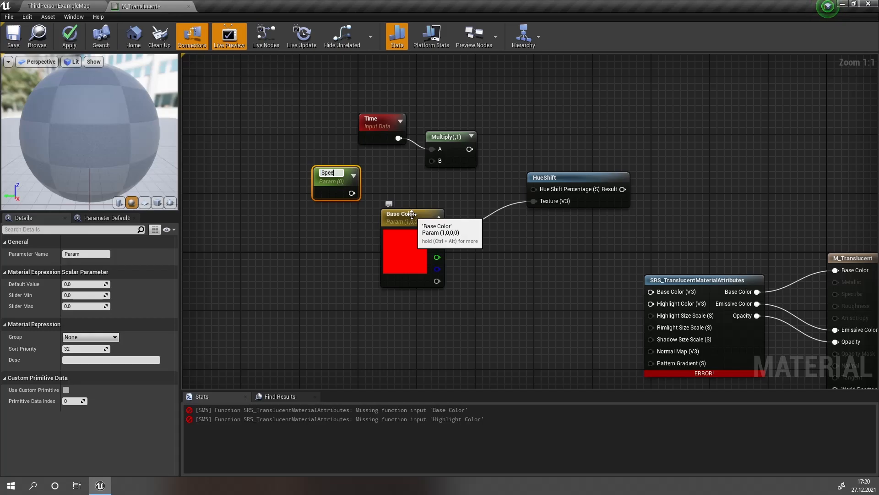
right_click(447, 162)
drag(446, 161, 351, 191)
click(337, 181)
key(Return)
drag(383, 138, 346, 139)
click(349, 188)
click(318, 160)
- Connect Multiply to HueShift's Hue Shift Percentage and the HueShift result to the function's Base Color input
drag(438, 160, 498, 201)
click(517, 169)
right_drag(516, 170, 544, 84)
drag(591, 125, 684, 208)
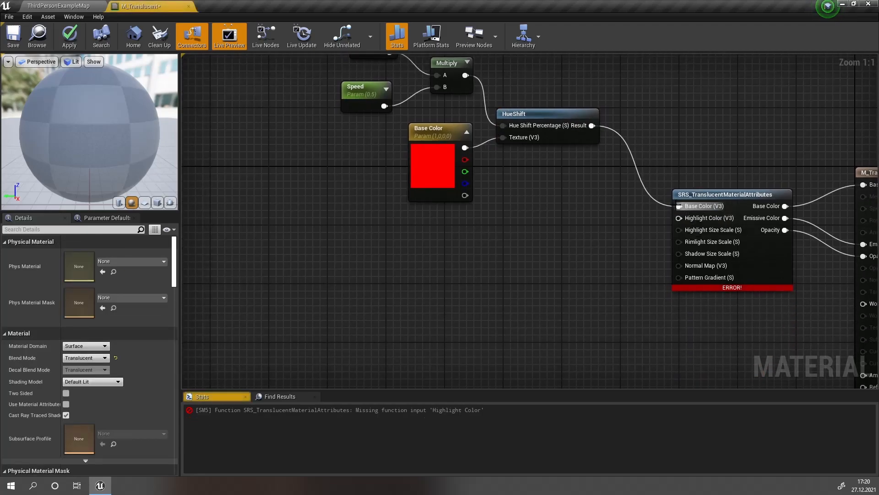
- Duplicate the Base Color parameter near the function node and rename the copy Highlight Color
right_drag(623, 213, 533, 226)
key(ctrl+v)
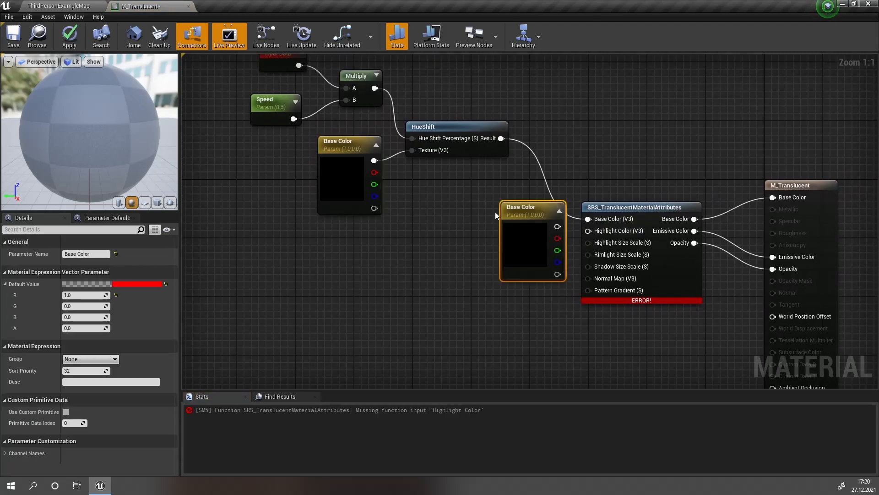
drag(529, 236, 478, 229)
click(434, 223)
click(456, 232)
double_click(69, 254)
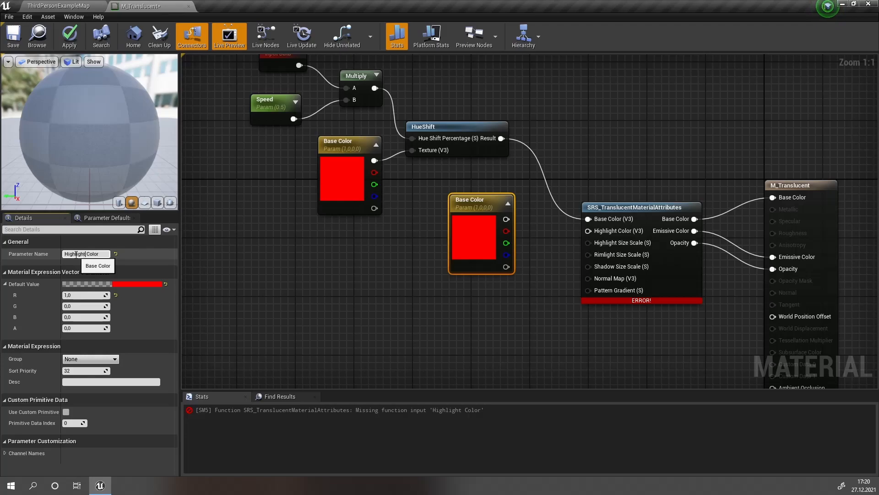
click(384, 236)
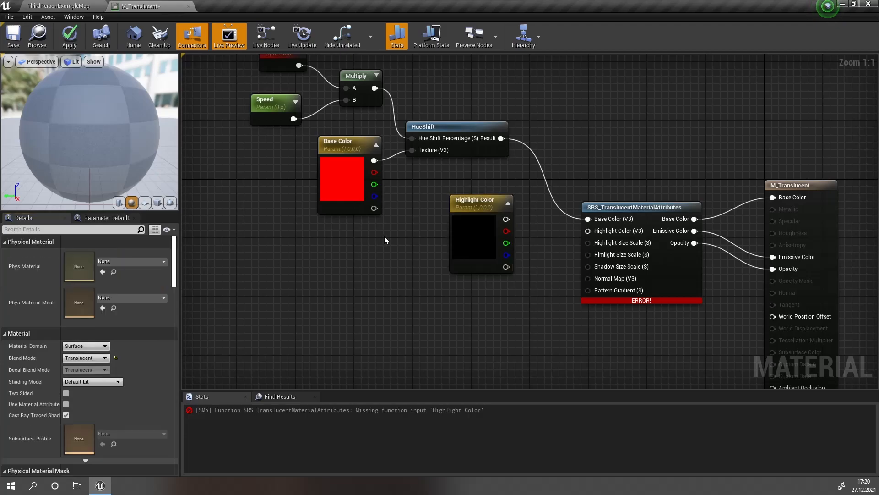
right_drag(419, 214, 415, 190)
- Set Highlight Color's default G and B values to 1 and connect it to the function's Highlight Color input
drag(459, 196, 443, 210)
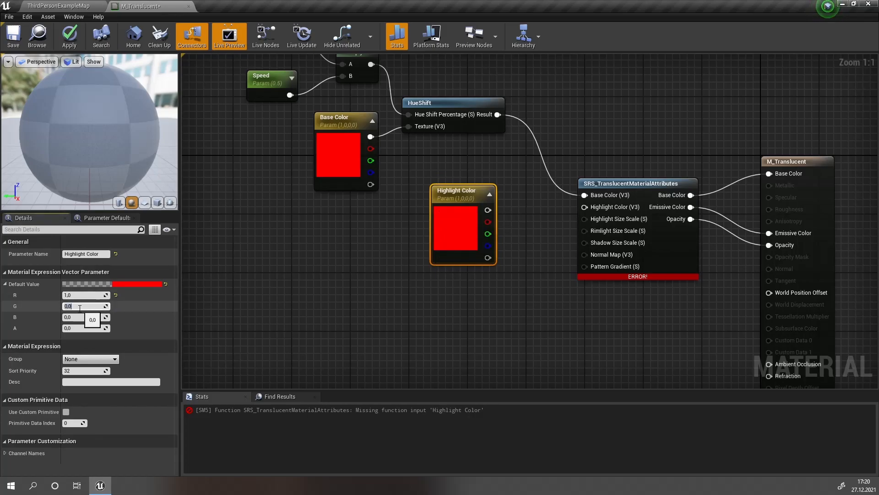
text(1)
key(Return)
text(1)
key(Return)
drag(488, 210, 584, 208)
click(585, 208)
click(526, 229)
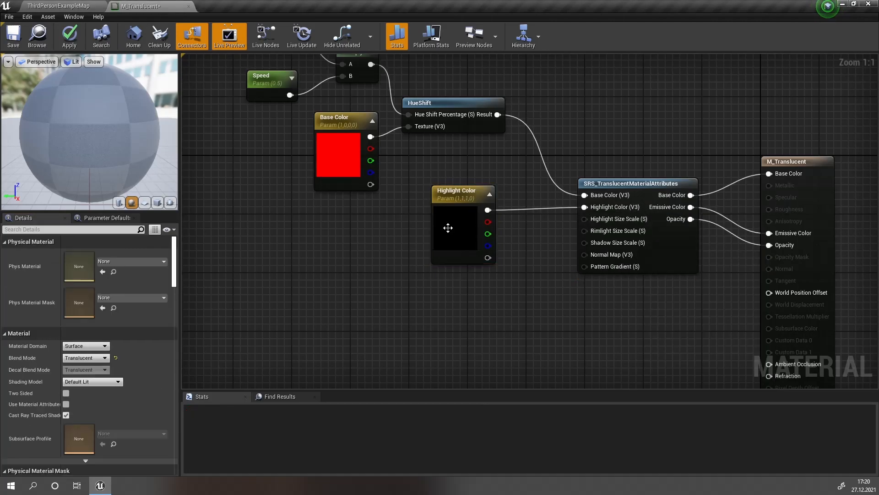
drag(448, 228, 381, 213)
click(348, 237)
- Promote the function's Highlight, Rimlight and Shadow Size Scale inputs to parameters and apply the material changes
right_drag(515, 221, 499, 193)
right_click(595, 190)
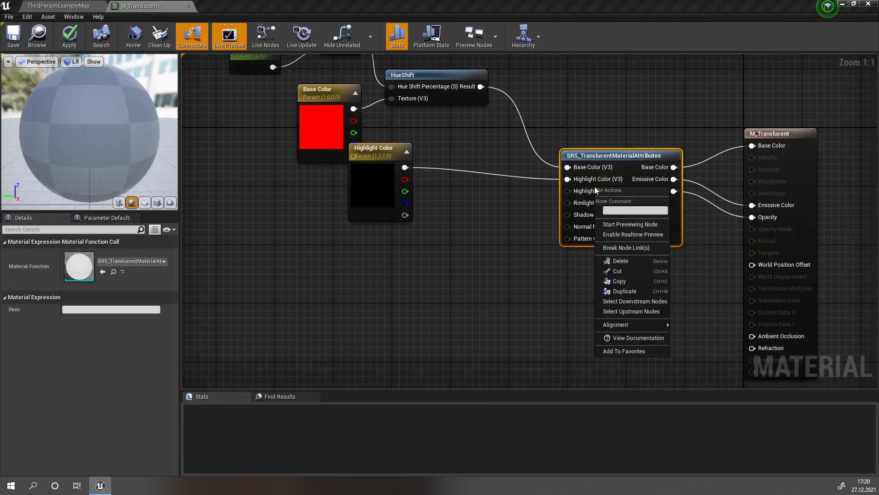
click(527, 203)
right_click(575, 193)
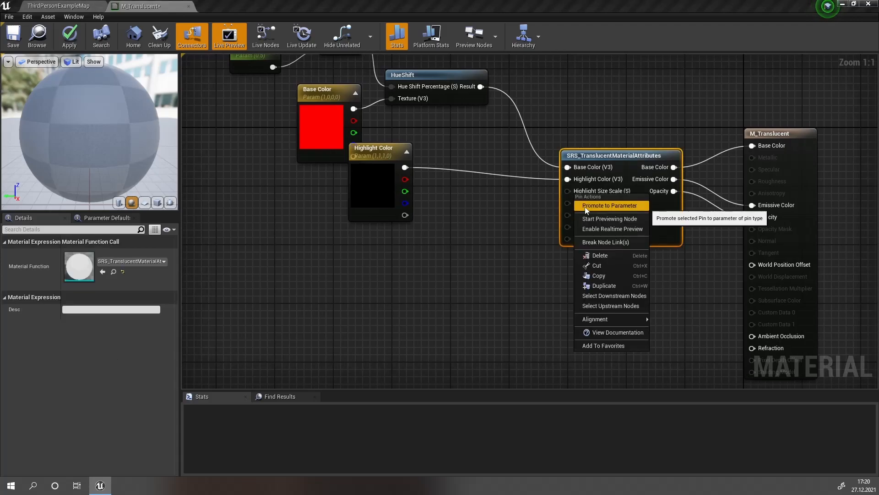
click(584, 206)
right_click(582, 203)
click(590, 217)
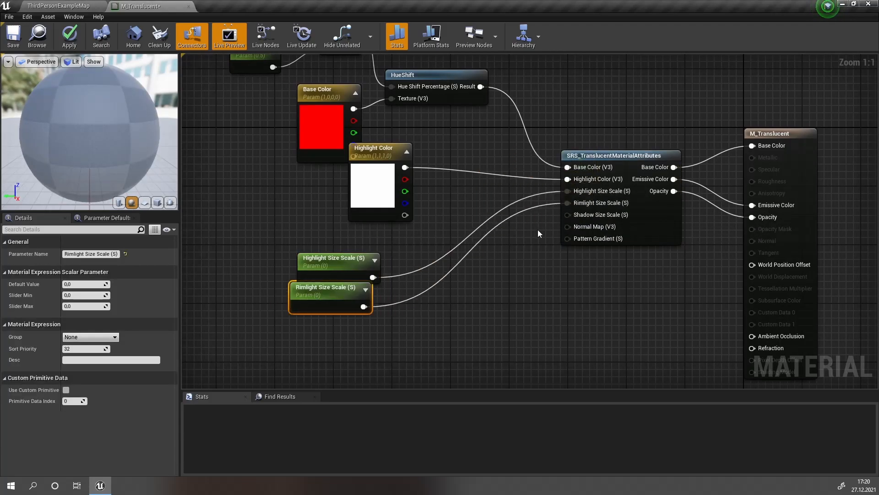
right_click(584, 216)
click(591, 229)
drag(335, 347, 318, 334)
click(481, 250)
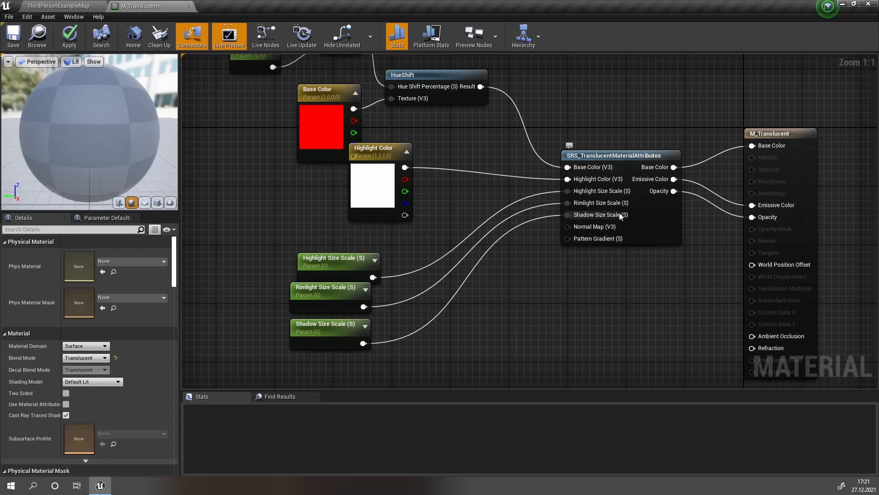
right_drag(415, 233, 453, 237)
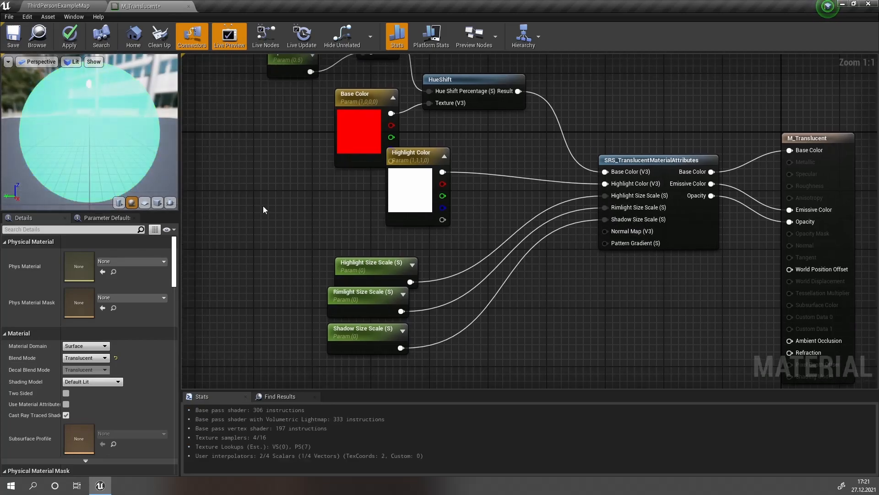
click(72, 32)
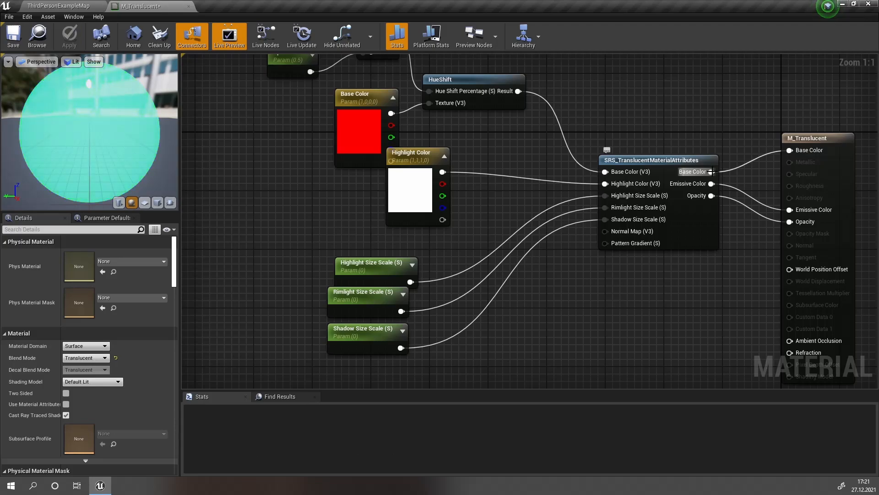
- Create a material instance of M_Translucent in the Content folder and open it
click(94, 7)
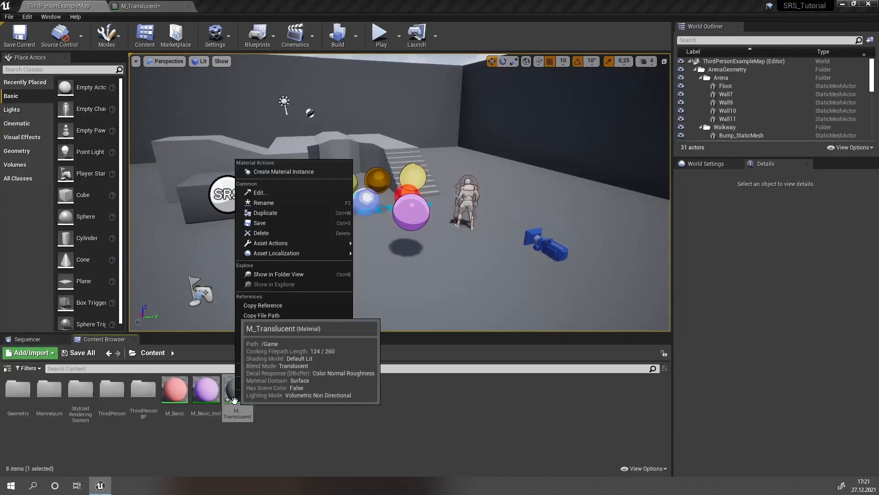
right_click(236, 400)
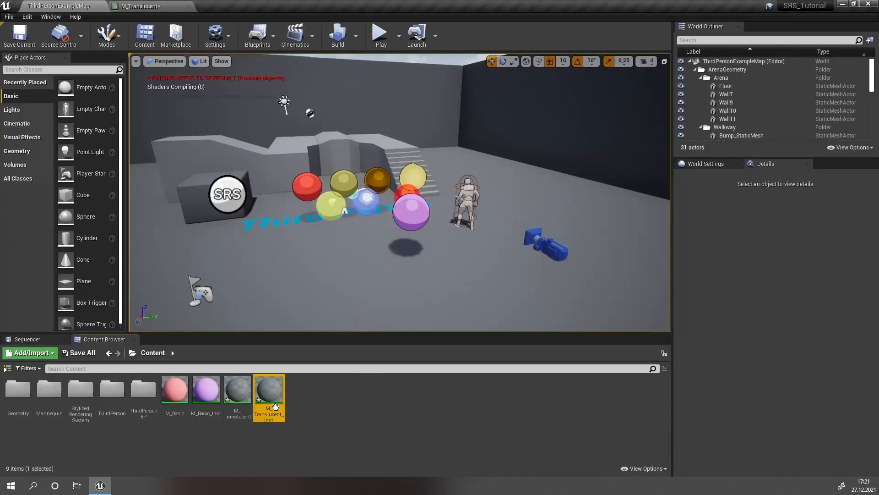
double_click(275, 406)
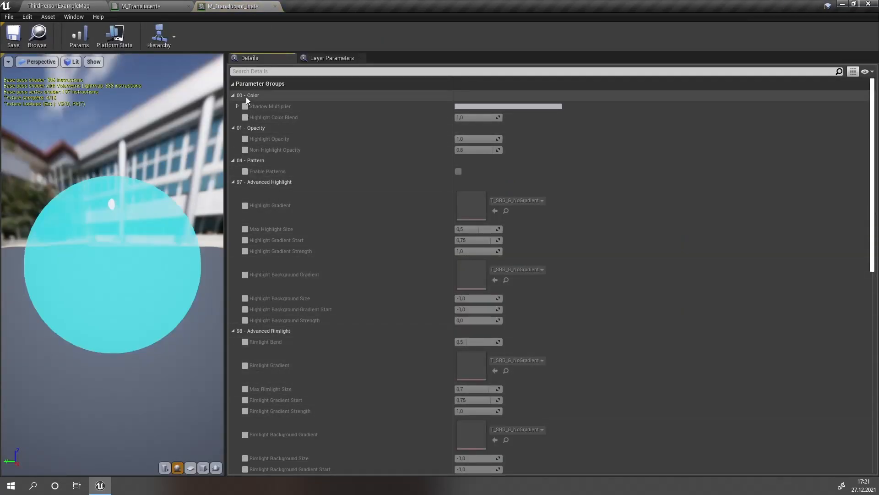
- Review the parameter groups offered by the M_Translucent_Inst material instance
scroll(373, 184, down, 5)
scroll(372, 206, down, 3)
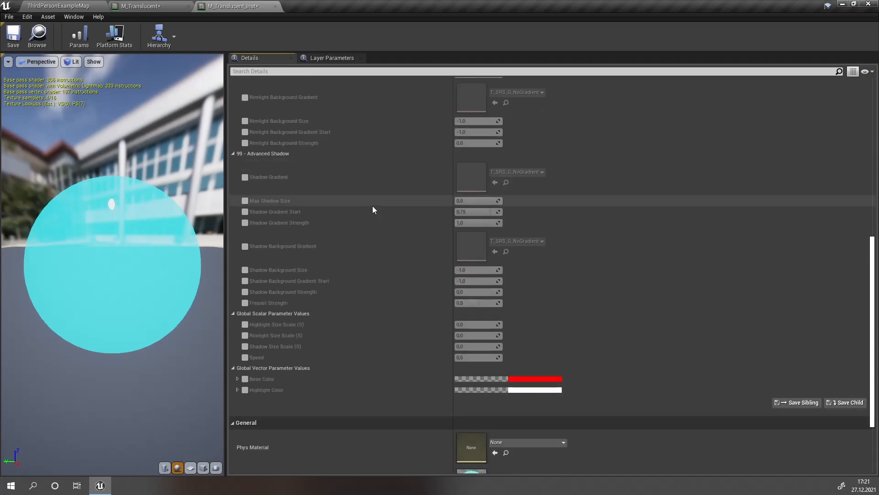
scroll(352, 193, up, 7)
- Open the SRS_TranslucentMaterialAttributes function from M_Translucent's graph and examine its rimlight and shadow parameter nodes
click(62, 5)
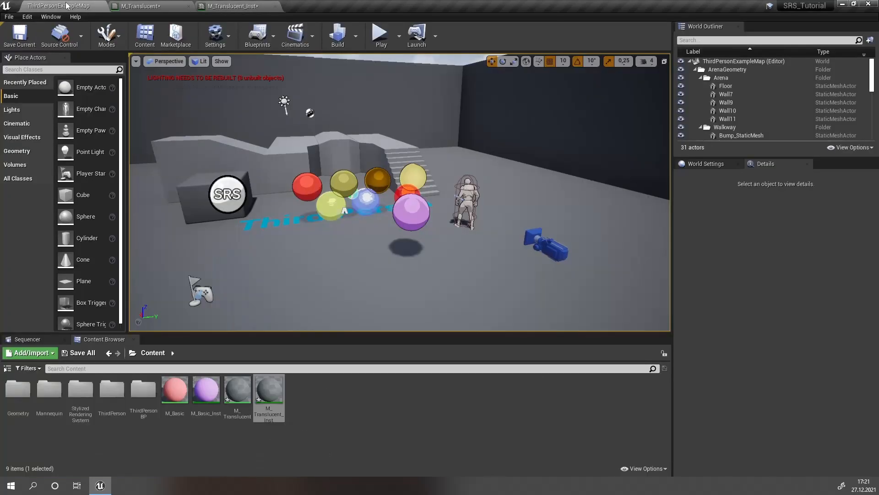
click(181, 5)
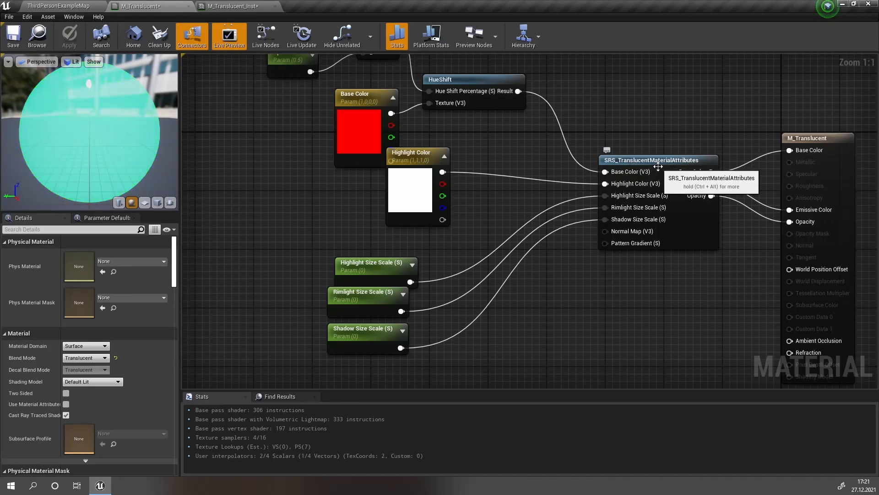
click(660, 171)
double_click(659, 170)
scroll(414, 175, up, 6)
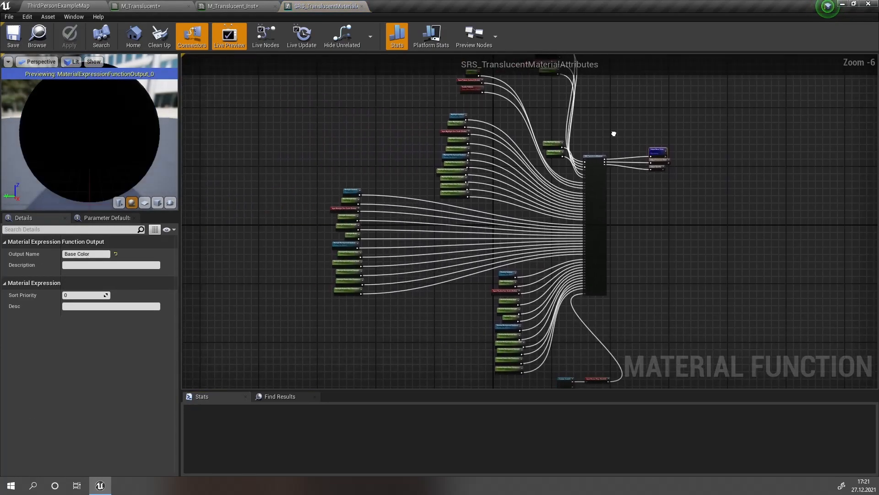
right_drag(456, 110, 414, 110)
scroll(367, 234, down, 1)
right_drag(324, 384, 409, 196)
right_drag(407, 341, 437, 197)
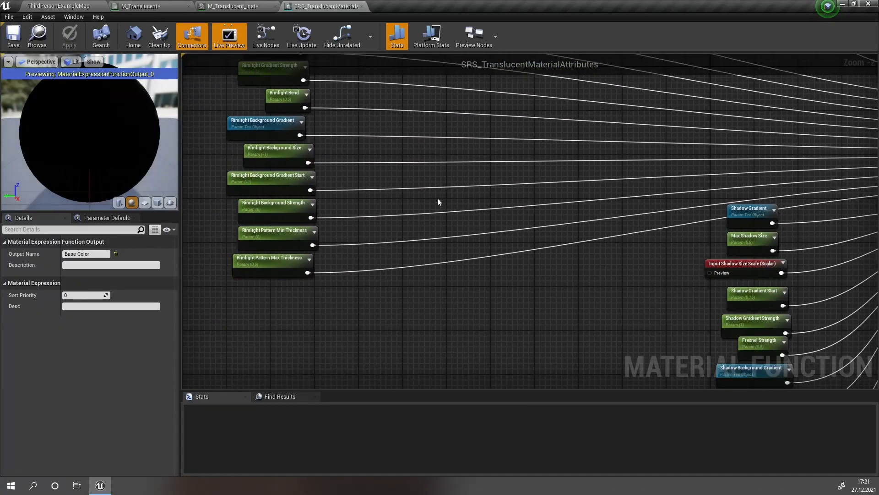
- Examine the shadow parameter nodes and the normal map input in the SRS_TranslucentMaterialAttributes function graph
right_drag(570, 261, 430, 169)
right_click(316, 68)
right_drag(458, 224, 406, 137)
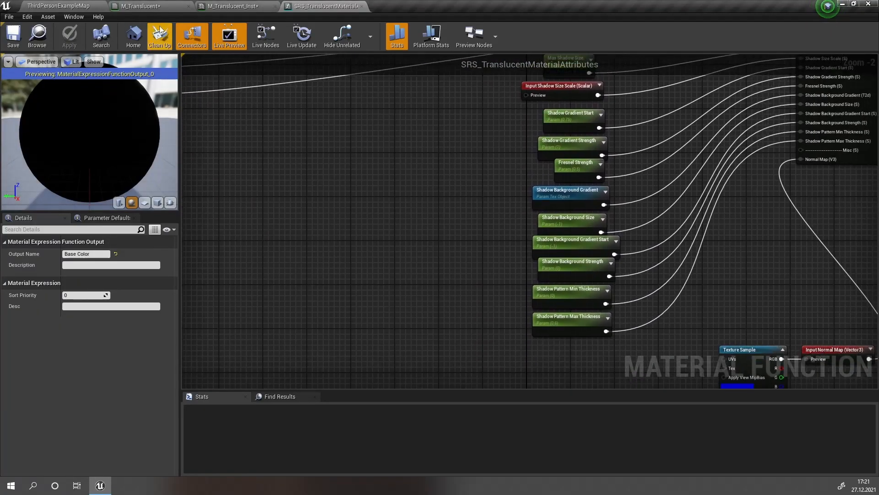
- Open the red translucent master material instance from the StylizedRenderingSystem Materials folder to view its parameter groups
click(80, 6)
click(206, 433)
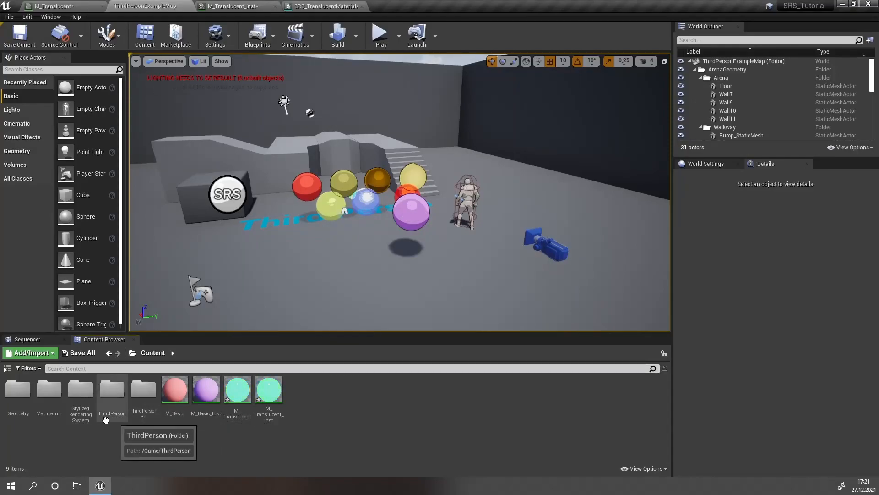
double_click(80, 394)
double_click(143, 394)
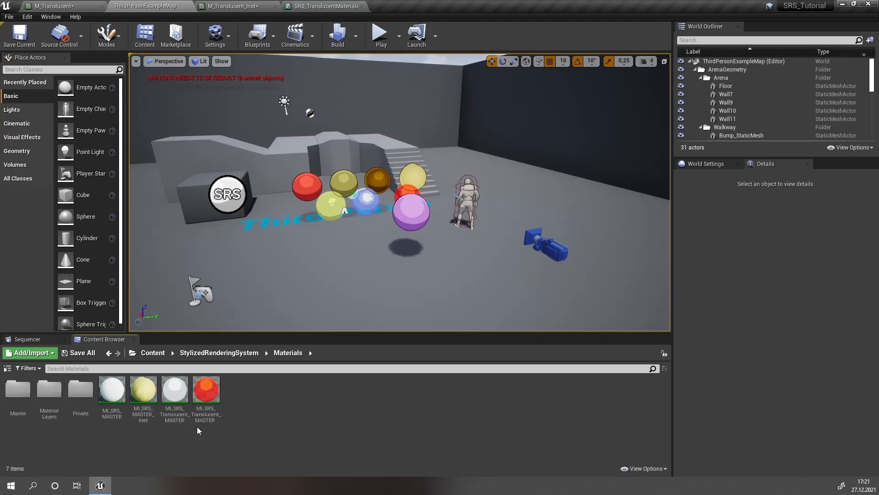
double_click(206, 392)
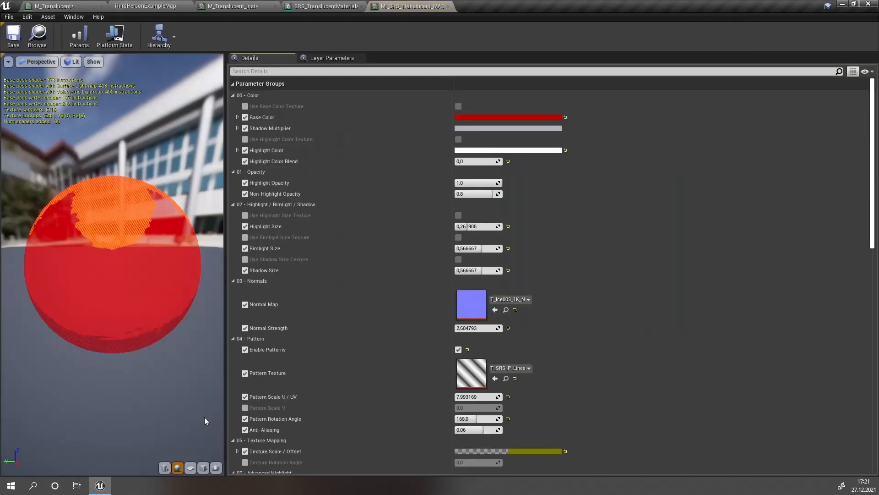
- Compare the function graph, the M_Translucent graph and the parameters exposed by M_Translucent_Inst
click(326, 6)
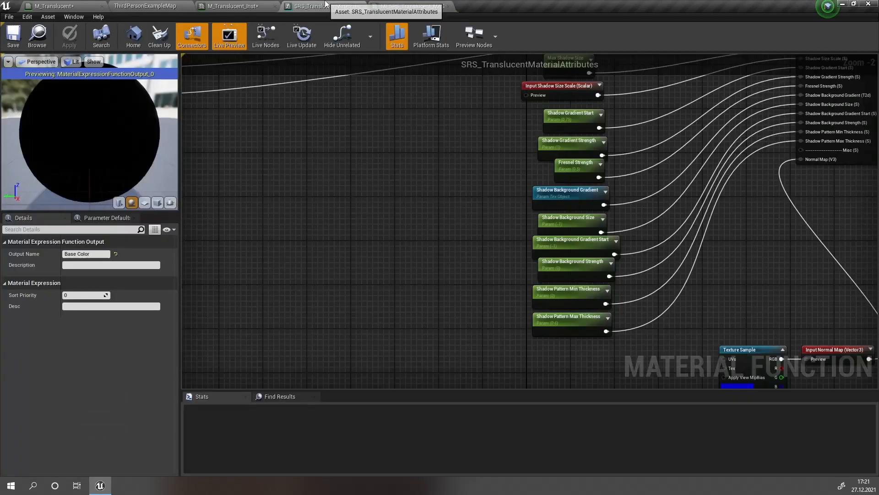
click(256, 3)
click(300, 4)
right_drag(395, 102, 313, 266)
scroll(407, 200, down, 2)
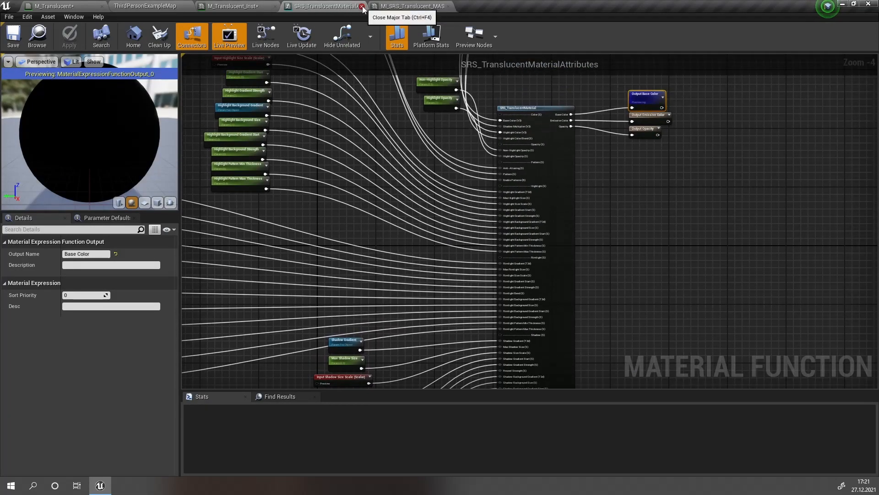
click(236, 6)
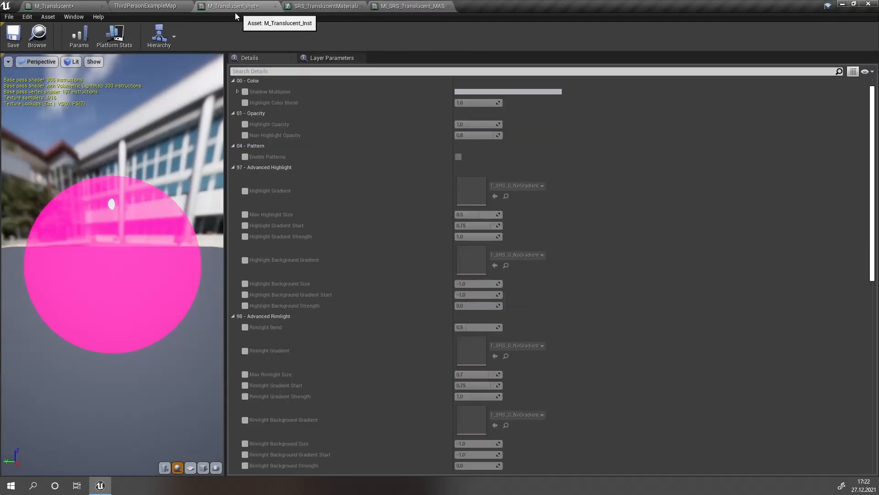
click(53, 6)
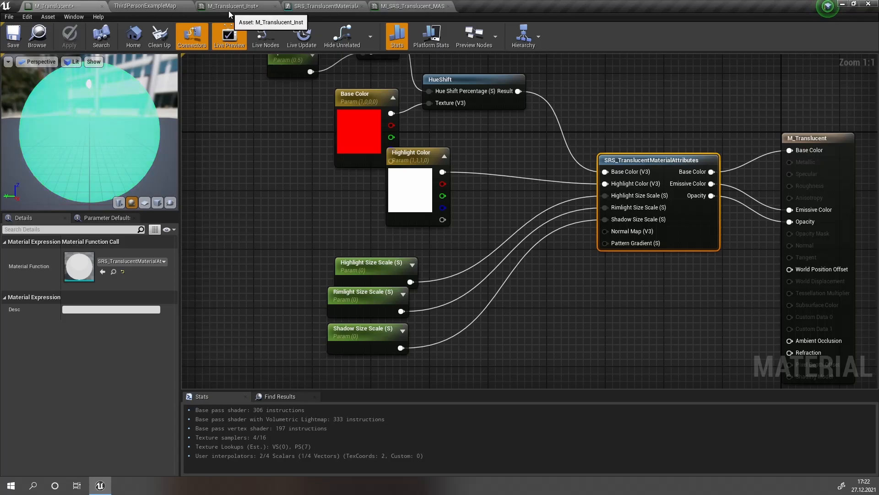
click(134, 5)
click(219, 4)
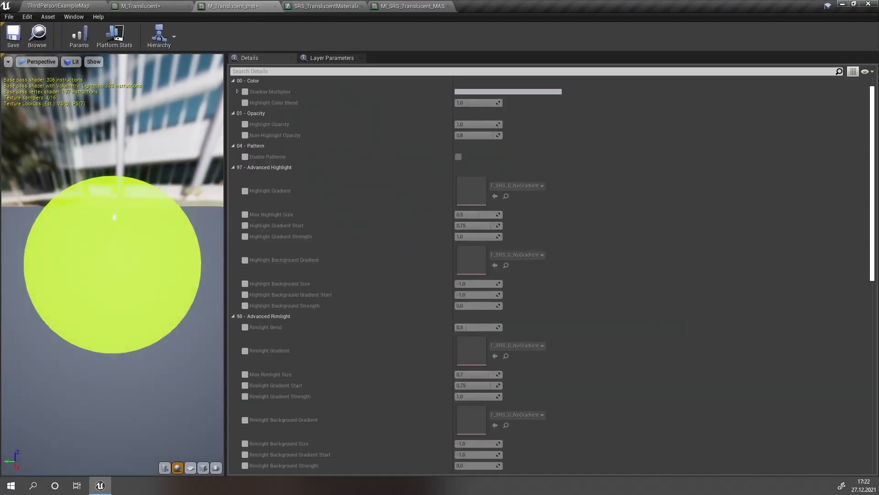
- Add a new sphere to the ThirdPersonExampleMap level near the existing material spheres
click(61, 6)
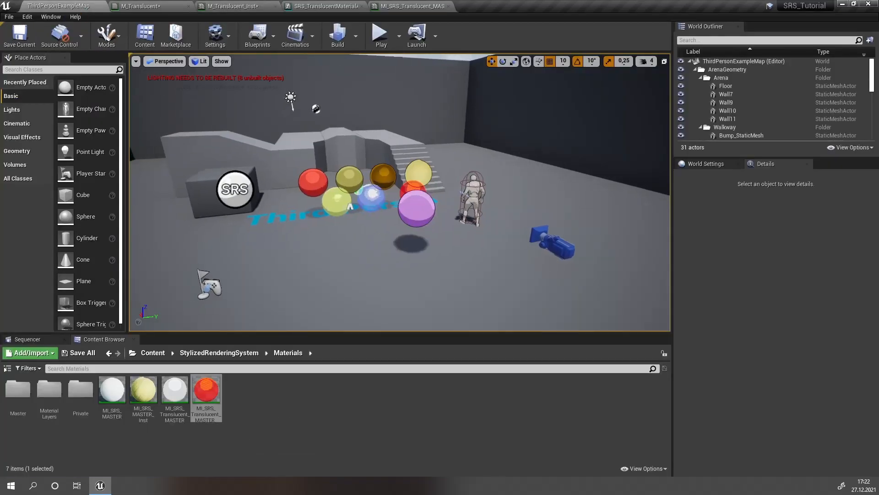
drag(85, 212, 327, 191)
drag(216, 413, 335, 202)
key(w)
right_drag(277, 210, 202, 294)
- Apply M_Translucent_Inst from the Content folder to the new sphere and inspect the sphere up close
click(219, 352)
click(150, 351)
drag(268, 390, 506, 178)
key(d)
mouse_move(507, 178)
right_down()
mouse_move(494, 179)
mouse_move(502, 200)
mouse_move(503, 174)
right_up()
key(e)
key(q)
key(w)
key(g)
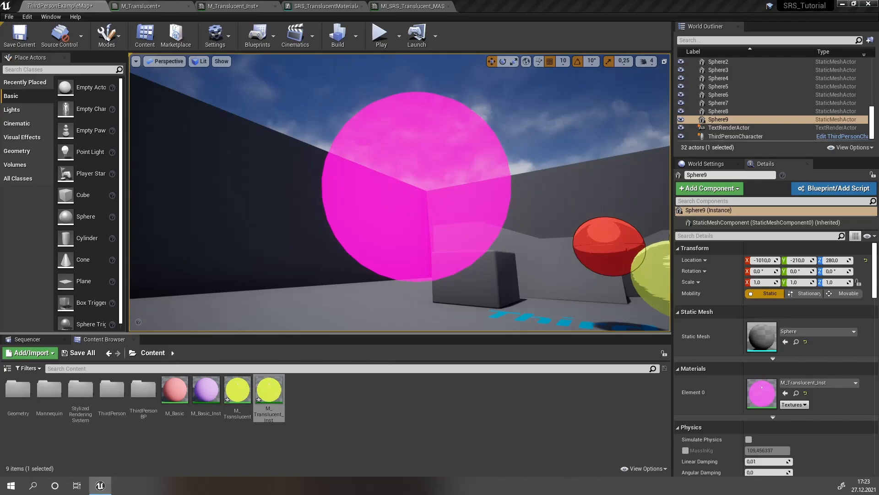
key(e)
right_drag(399, 192, 407, 213)
key(q)
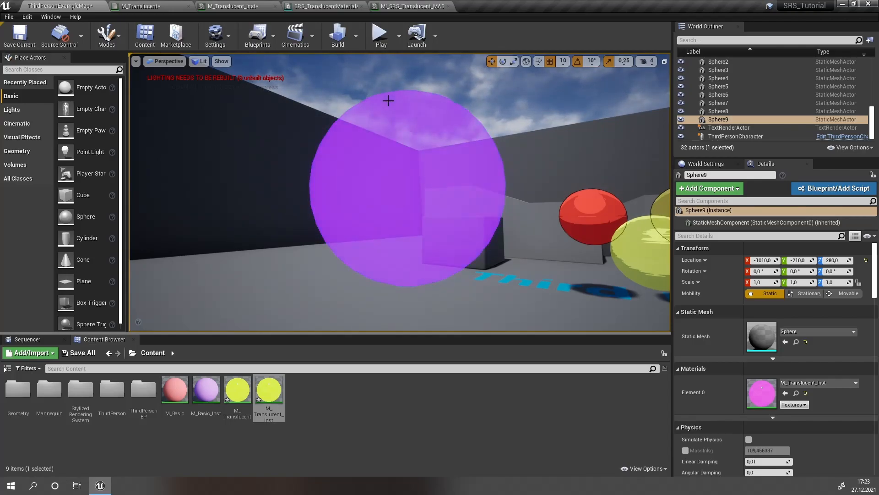
- Enable the Highlight, Rimlight and Shadow Size Scale overrides in M_Translucent_Inst and set Highlight Size Scale to 0,2
click(231, 6)
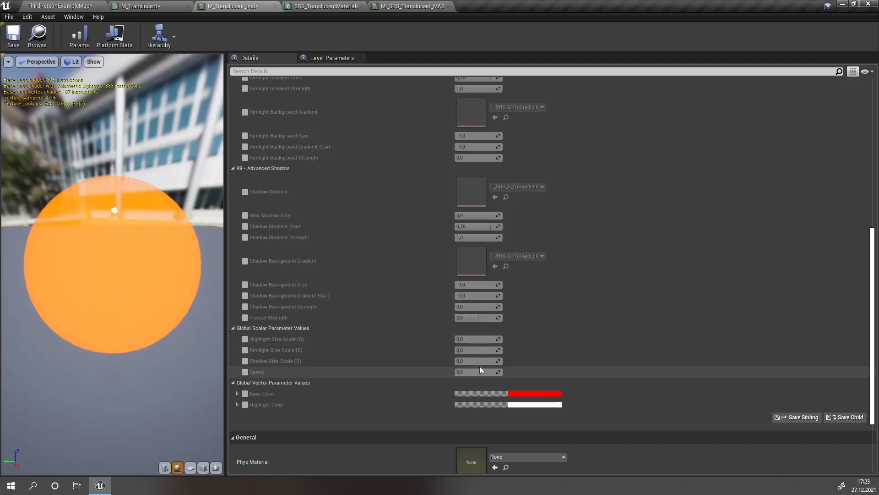
click(245, 360)
click(245, 350)
click(245, 338)
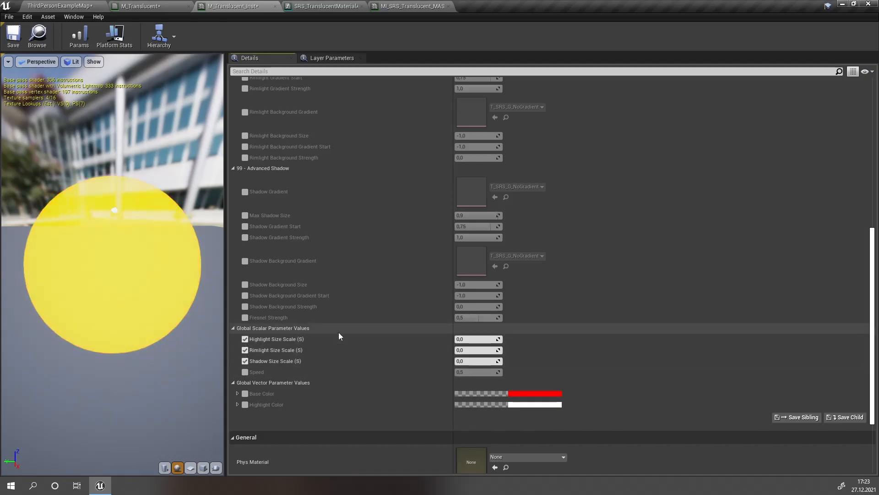
click(467, 340)
text(0,65)
key(BackSpace)
key(BackSpace)
text(5)
key(Return)
text(0,2)
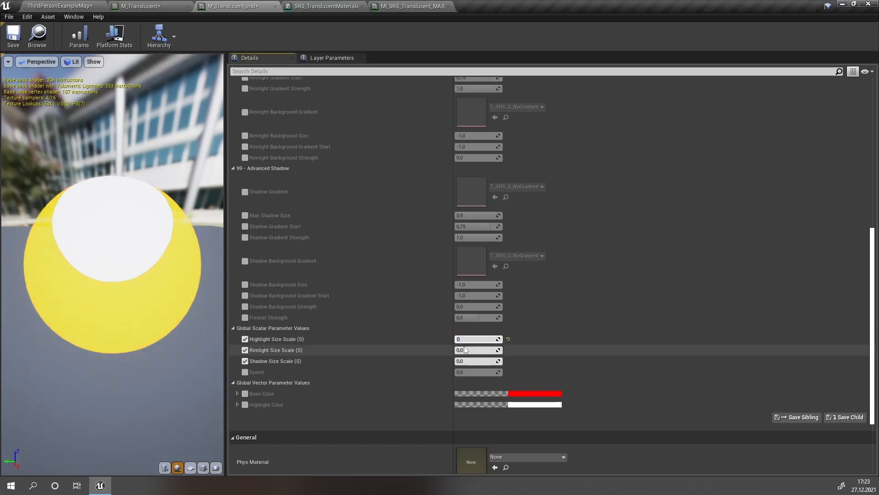
key(Return)
- Set both the Rimlight Size Scale and the Shadow Size Scale of M_Translucent_Inst to 0,5
click(462, 350)
text(0,5)
key(Return)
click(476, 361)
text(0,5)
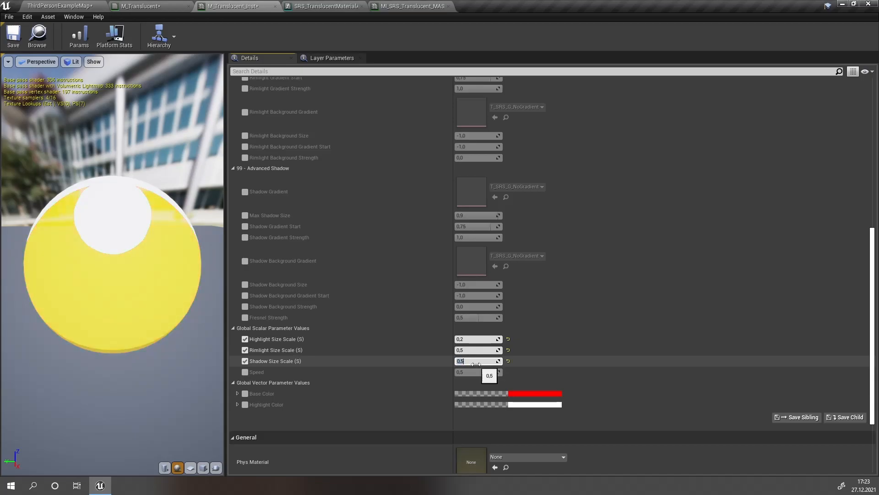
key(Return)
scroll(116, 156, down, 3)
- Inspect the sphere with the M_Translucent_Inst material in the level from another angle
click(81, 6)
right_drag(293, 164, 275, 169)
right_drag(348, 97, 307, 96)
key(d)
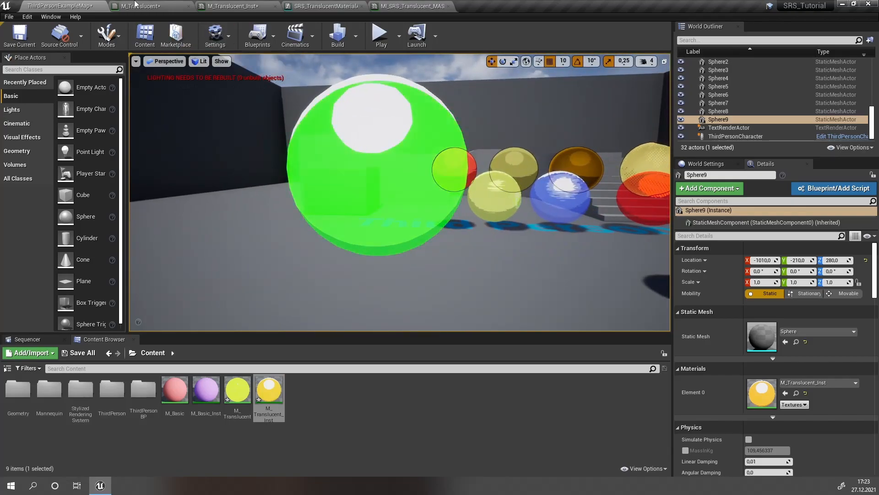
- Review the size scale parameters and function inputs in M_Translucent's graph and the parameter groups in its instance
click(142, 6)
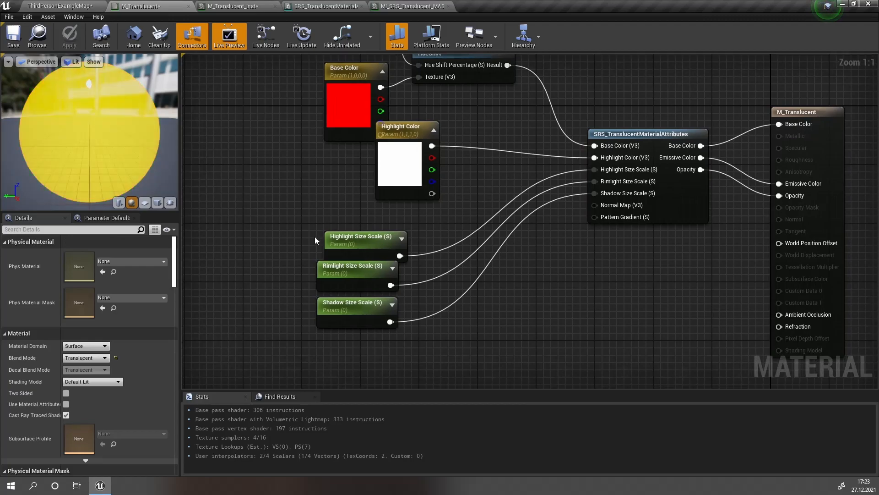
drag(318, 222, 353, 284)
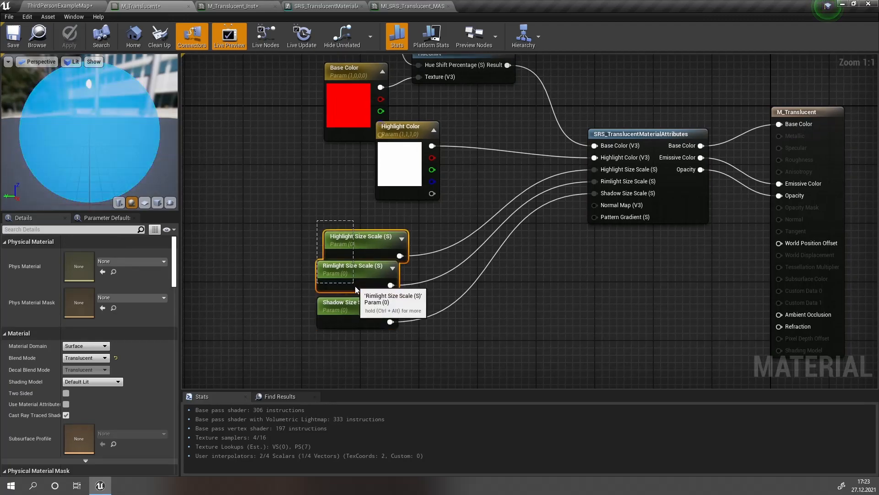
click(276, 243)
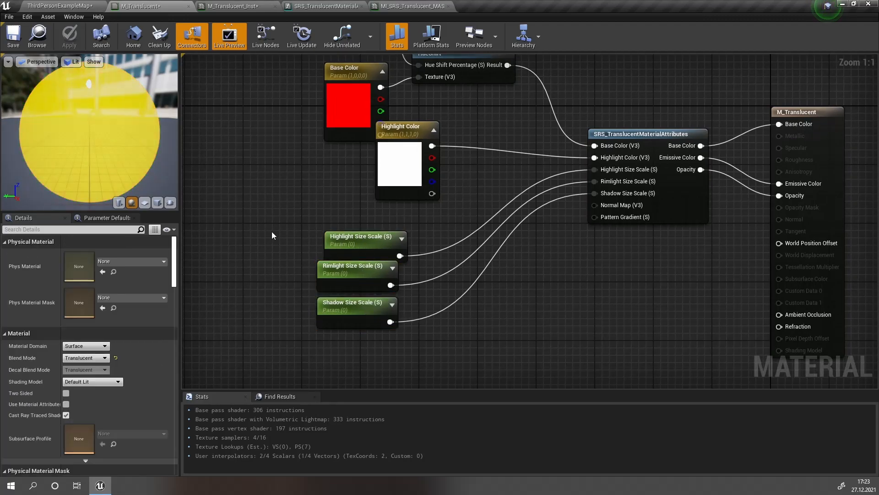
scroll(272, 234, down, 2)
right_drag(253, 170, 267, 126)
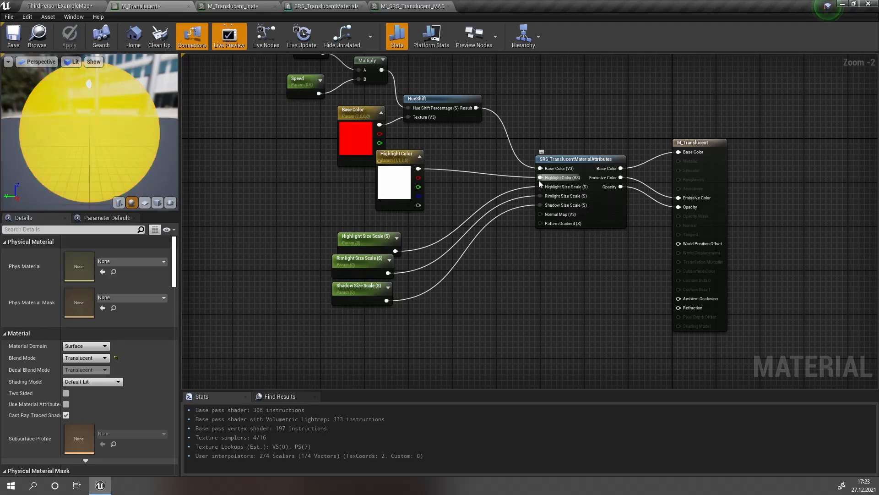
mouse_move(539, 181)
scroll(499, 221, up, 2)
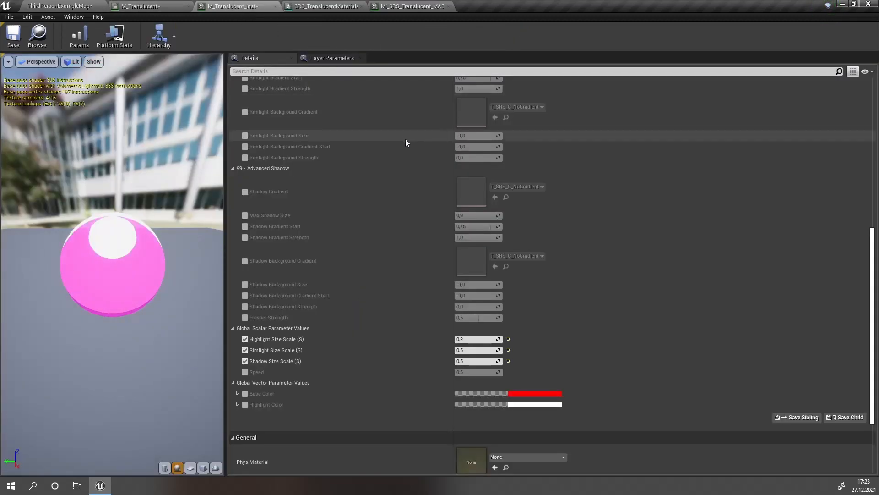
scroll(393, 197, up, 5)
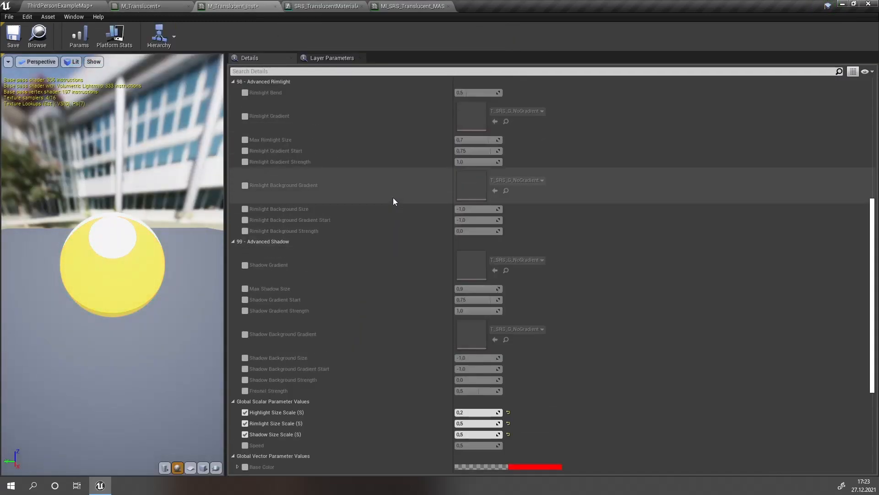
scroll(412, 210, up, 10)
- Open the SRS_TranslucentMaterialAttributes function from M_Translucent's graph and examine the inputs of its SRS_TranslucentMaterial node
click(326, 6)
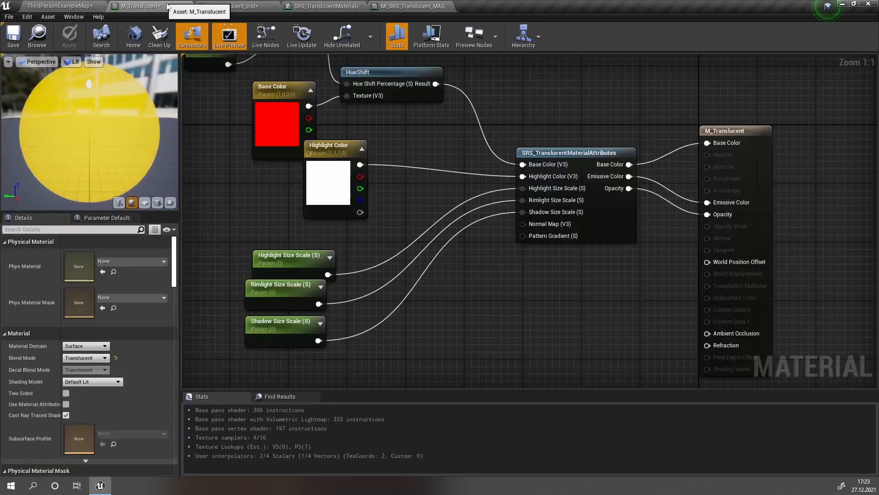
double_click(587, 153)
right_drag(415, 173, 395, 191)
right_drag(491, 115, 466, 108)
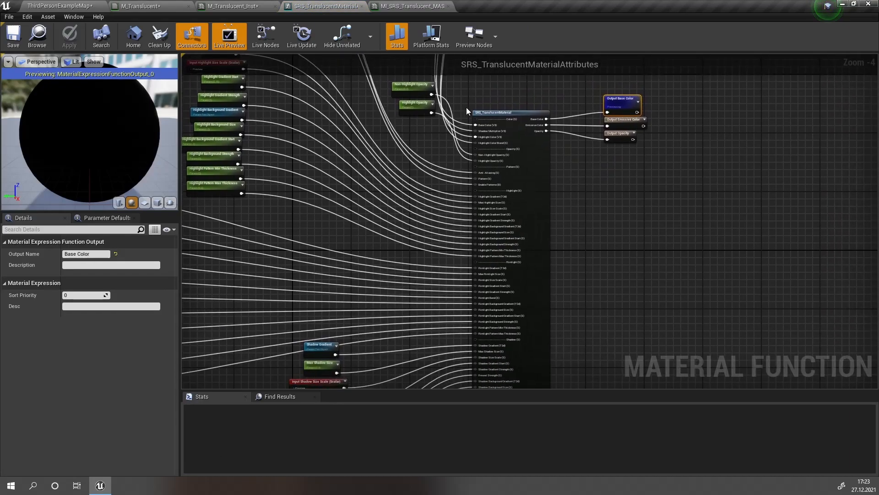
right_drag(408, 229, 401, 118)
scroll(457, 258, up, 1)
mouse_move(444, 283)
right_down()
mouse_move(443, 194)
mouse_move(432, 273)
mouse_move(439, 294)
right_up()
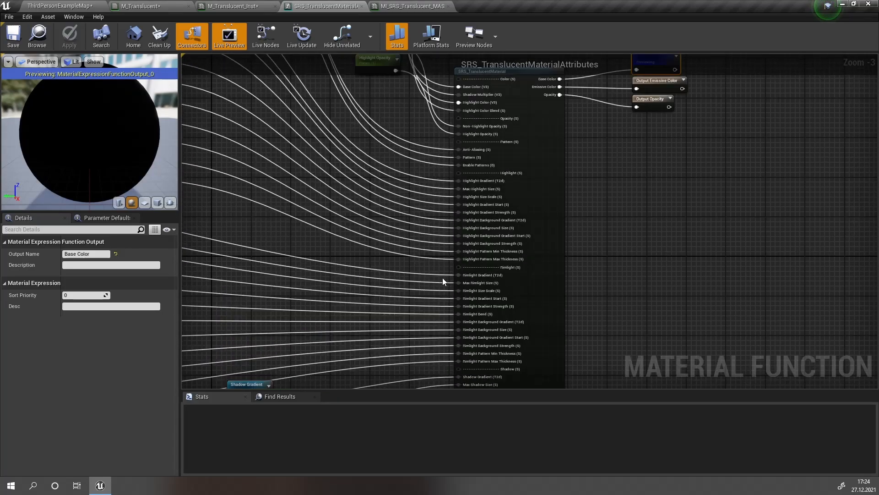
right_drag(459, 102, 460, 253)
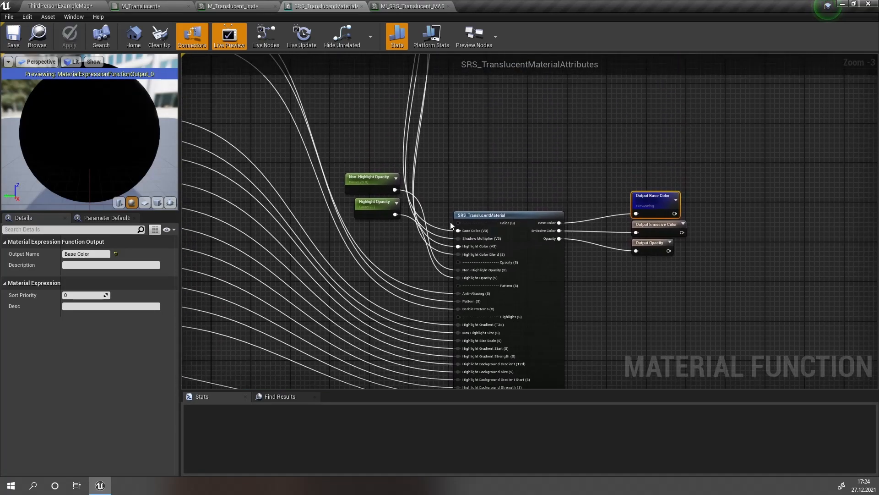
- Examine the Non-Highlight Opacity and Highlight Opacity parameter nodes, comparing them with the instance and M_Translucent's graph
click(370, 248)
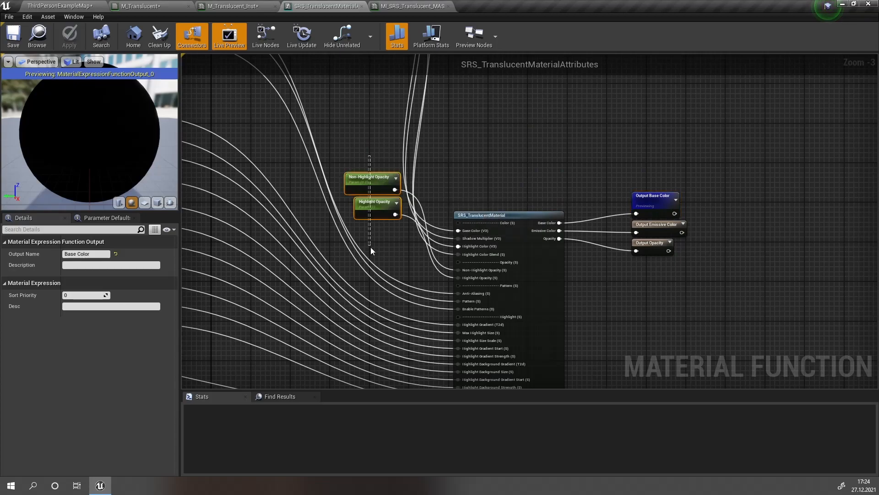
drag(361, 229, 357, 180)
click(338, 125)
click(224, 6)
click(300, 7)
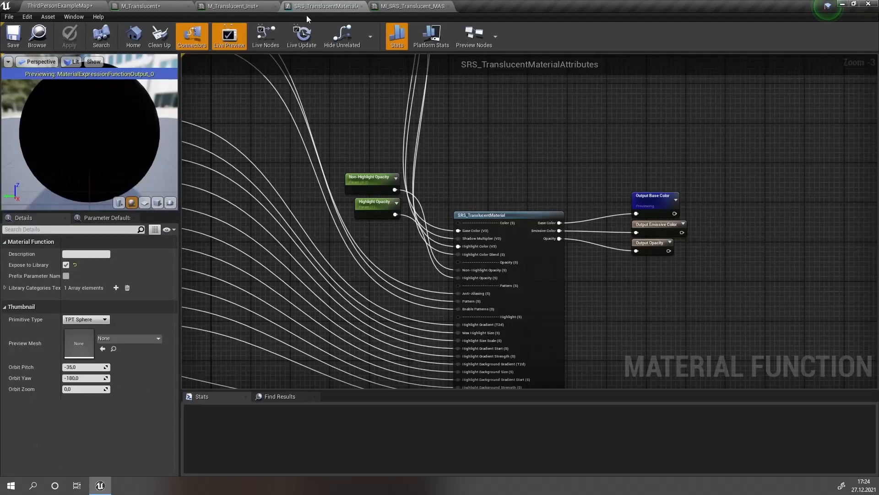
scroll(463, 265, up, 3)
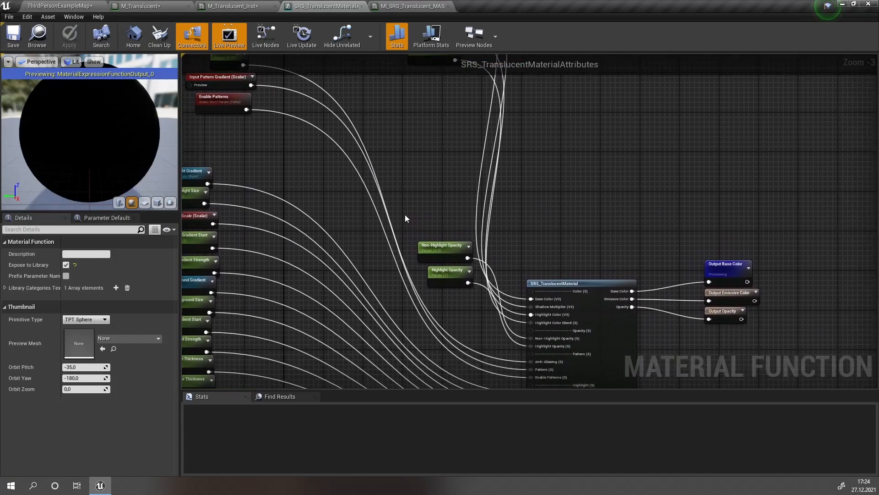
right_drag(428, 300, 339, 177)
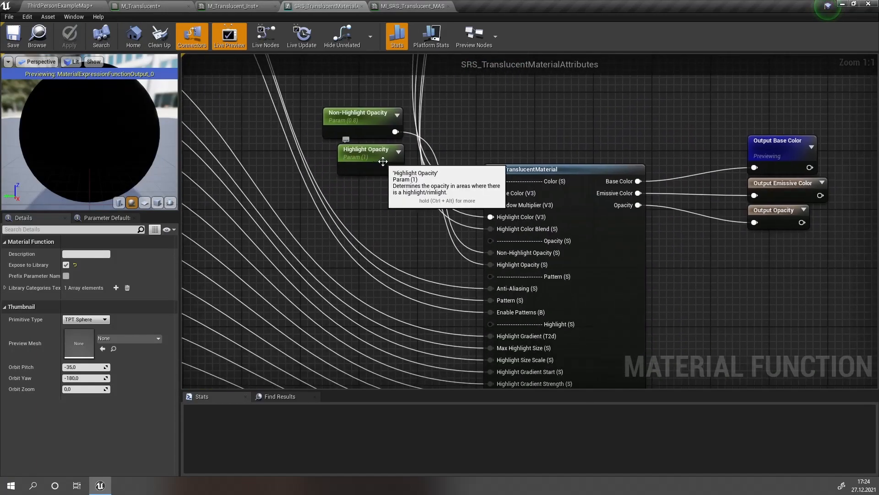
click(183, 7)
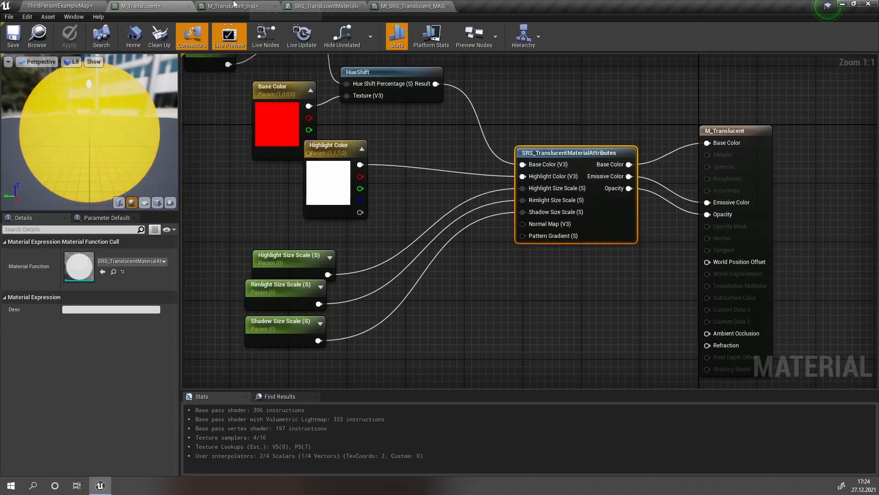
click(327, 6)
- Add a FunctionInput node to the function graph and place it just below the Highlight Opacity parameter
right_drag(346, 174, 408, 183)
right_click(373, 191)
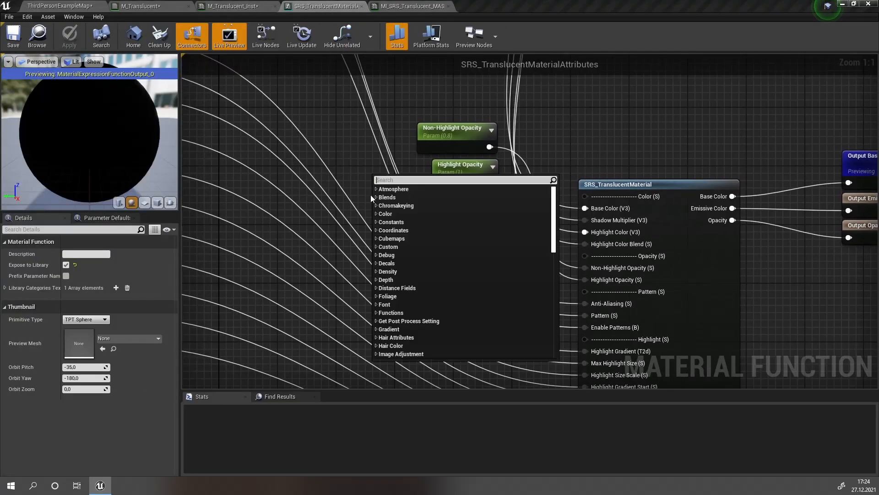
text(funct)
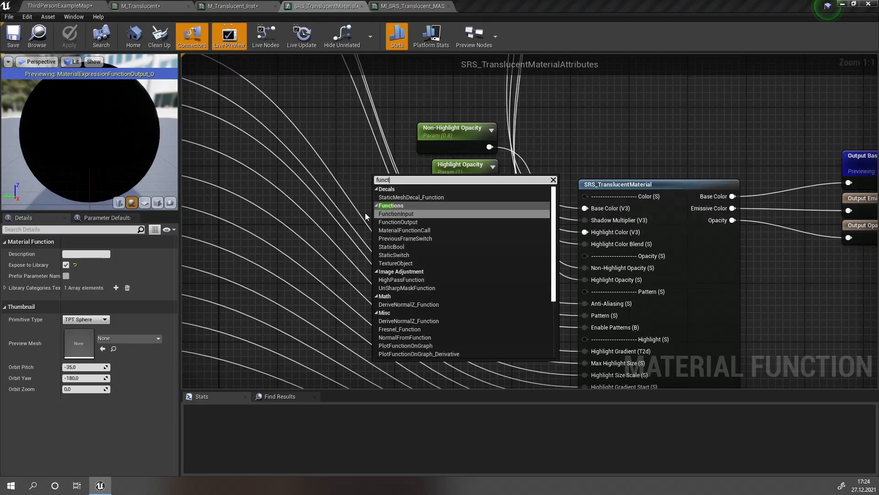
key(Return)
drag(390, 217, 448, 258)
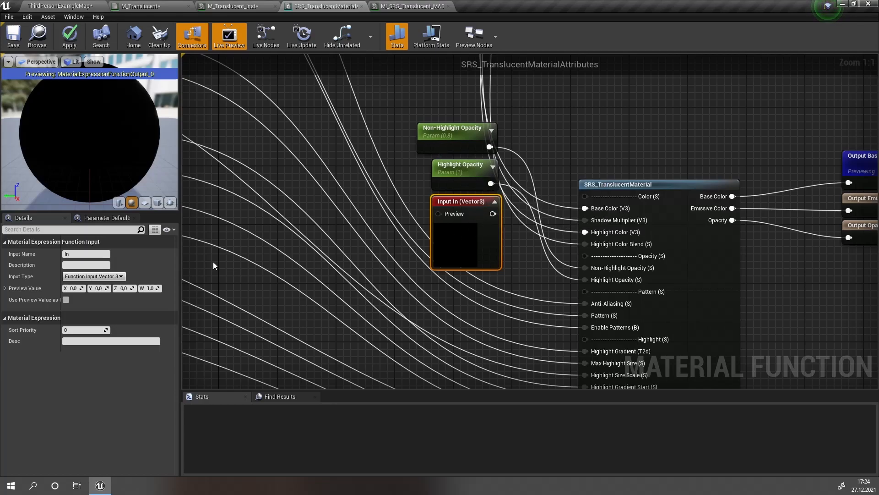
- Make the new function input a scalar and wire it into SRS_TranslucentMaterial's Highlight Opacity in place of the Highlight Opacity parameter
click(101, 277)
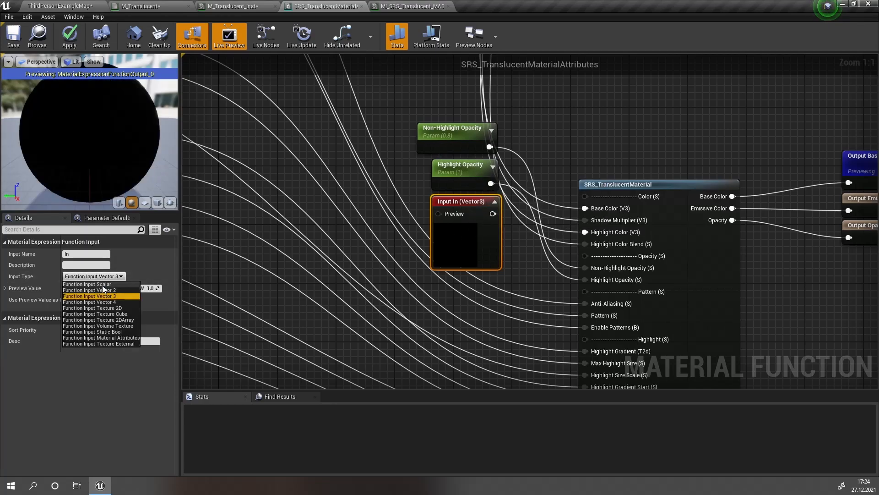
click(102, 283)
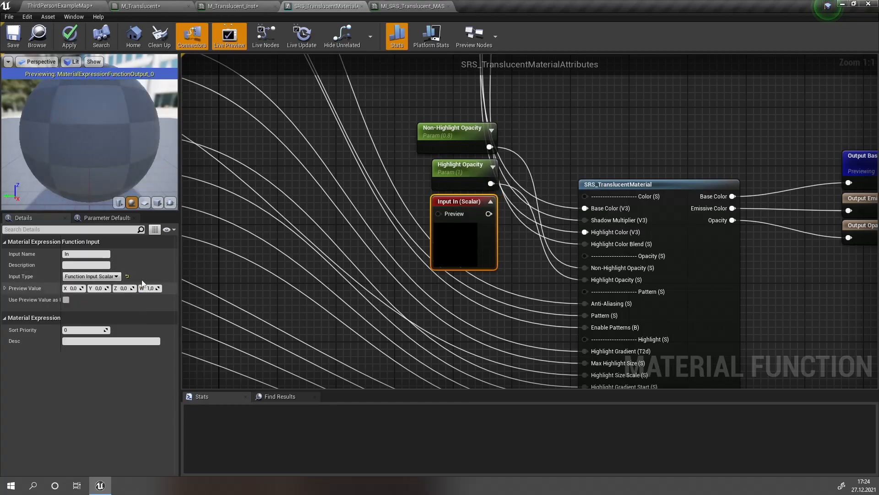
click(490, 202)
drag(478, 185, 448, 272)
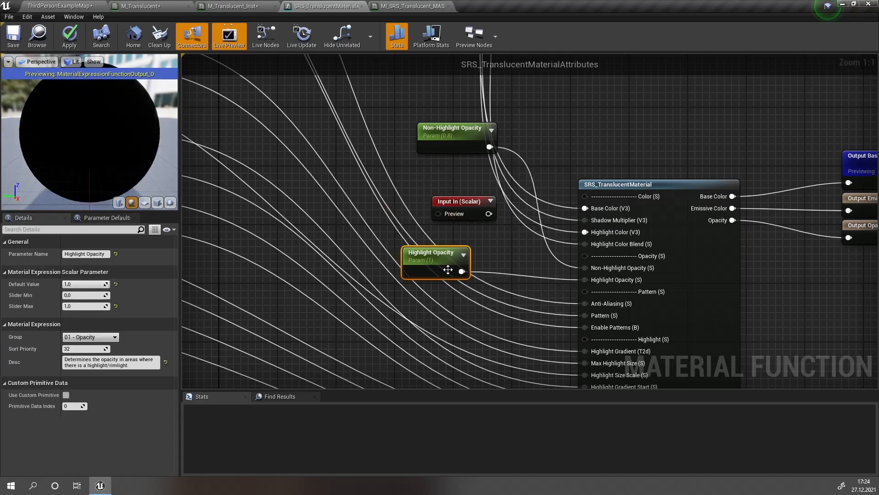
drag(489, 214, 600, 280)
drag(460, 201, 461, 208)
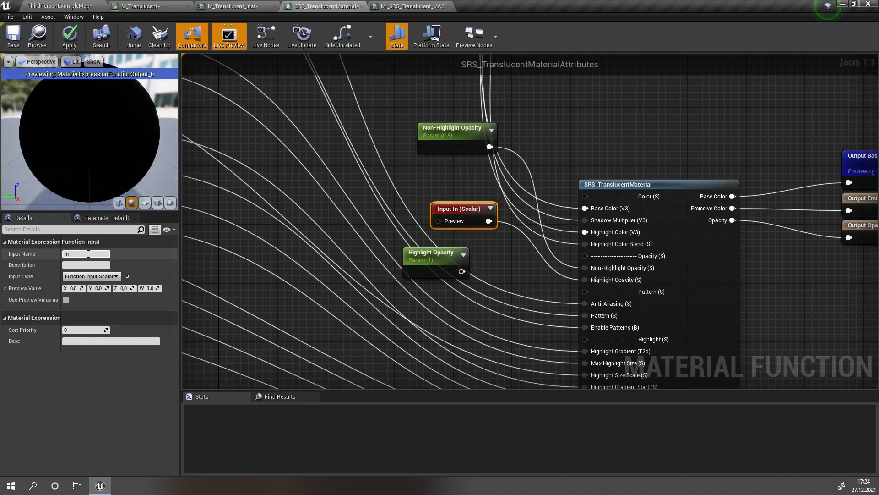
- Name the function input Highlight Opacity, apply the function, and check the effect in M_Translucent and its instance
text(Highlight Op)
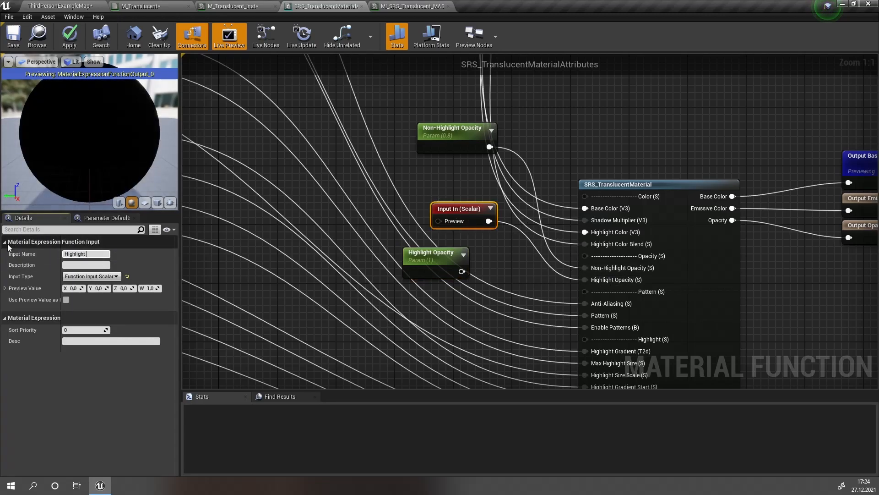
text(acity)
key(Return)
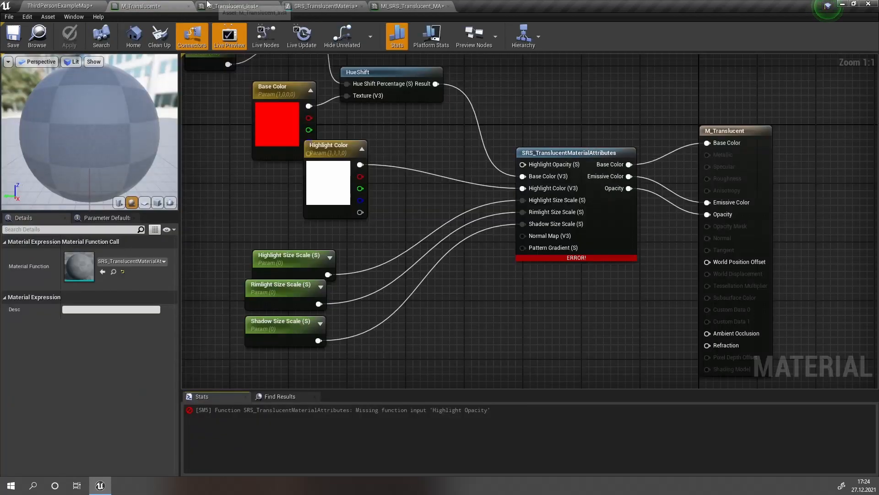
click(207, 4)
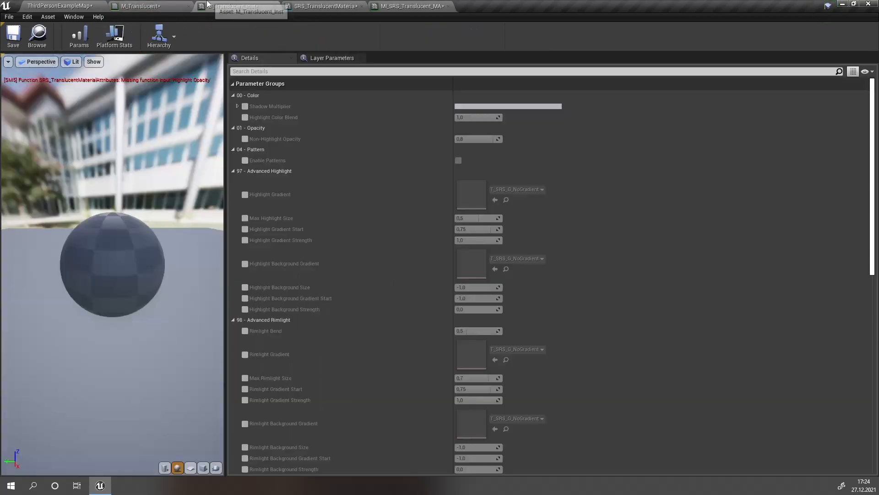
click(321, 6)
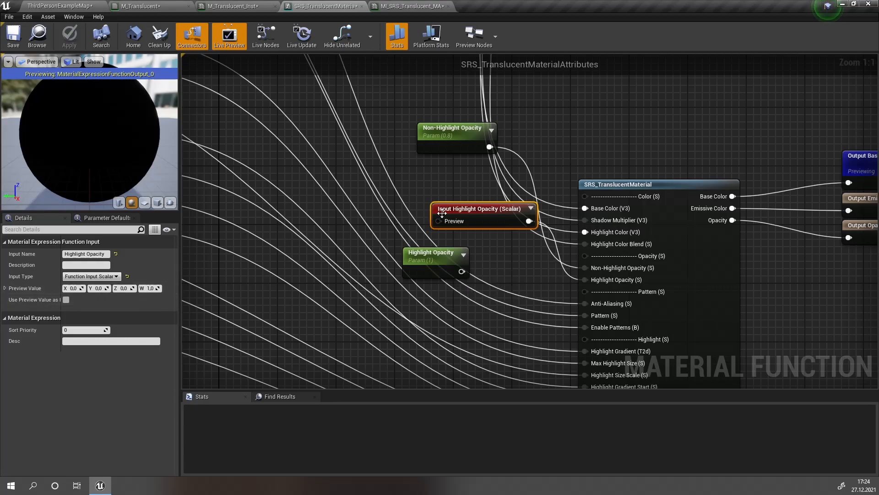
- Set the Highlight Opacity input's preview value X to 1.0, use the preview value as default, and apply the function
drag(540, 238, 540, 238)
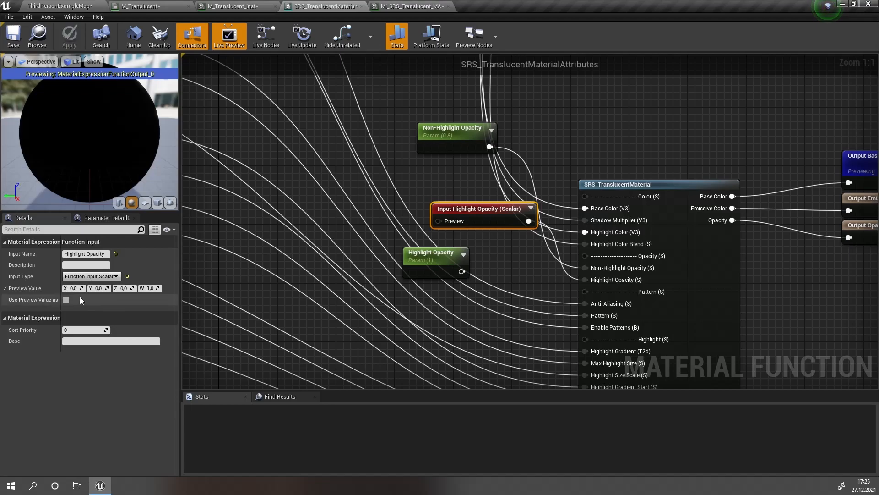
key(Return)
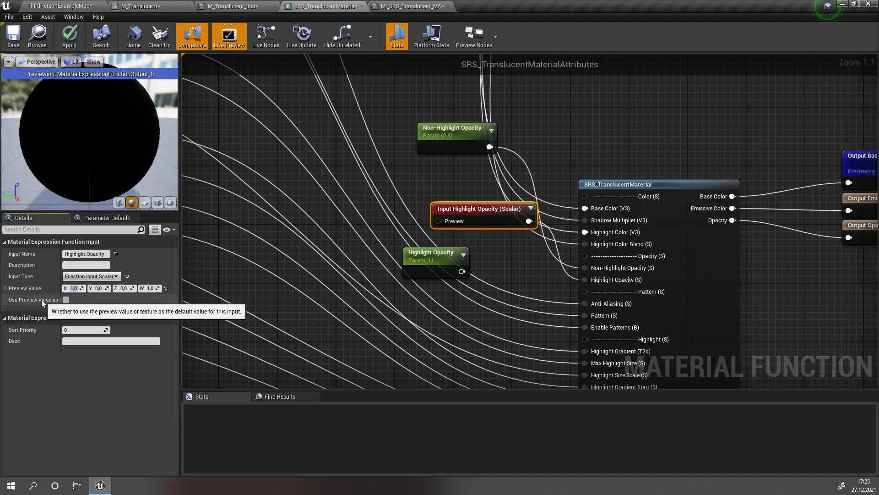
click(67, 299)
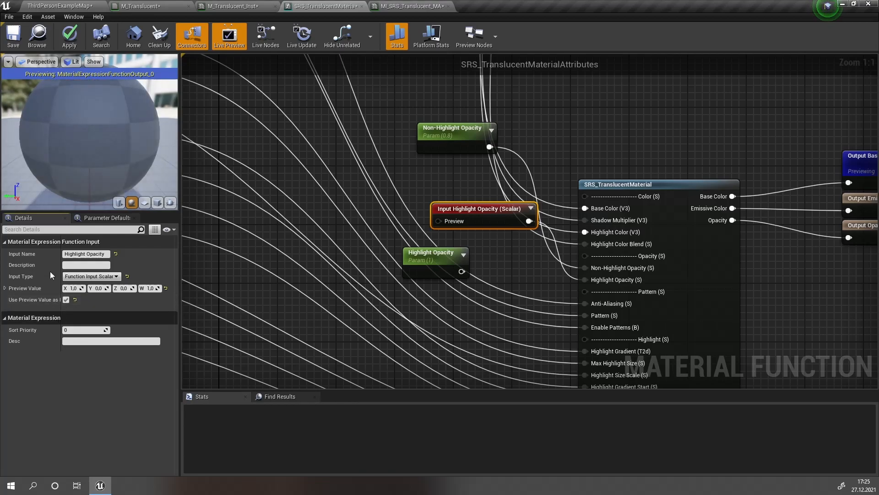
click(76, 42)
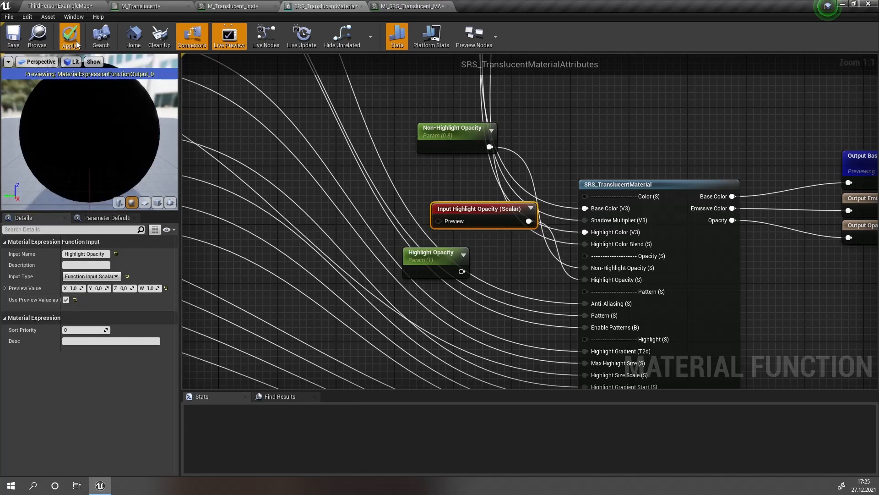
- In M_Translucent's graph, move the Base Color, Multiply and HueShift nodes as a group farther away from the Highlight Color node
click(137, 5)
right_drag(490, 177, 667, 312)
drag(221, 109, 476, 243)
drag(391, 241, 193, 278)
click(452, 125)
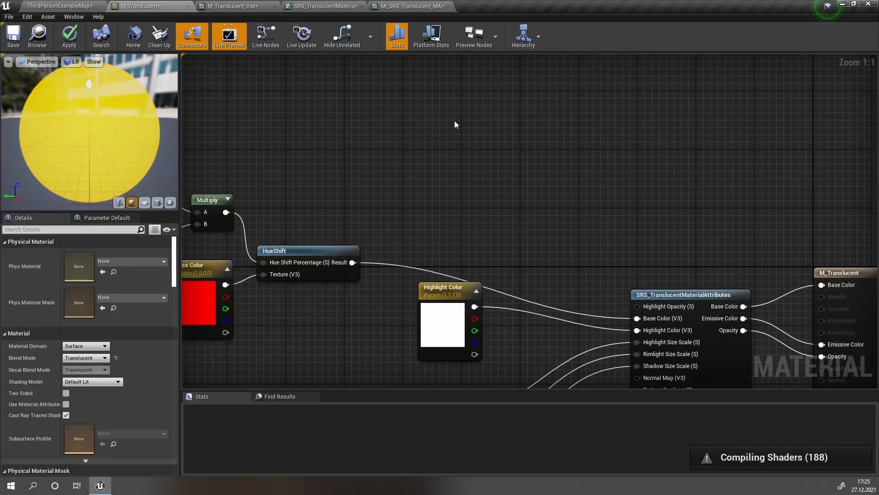
- Add a DebugTimeSine node to M_Translucent's graph, connect it to Highlight Opacity on SRS_TranslucentMaterialAttributes, and apply the material
right_click(453, 120)
text(time)
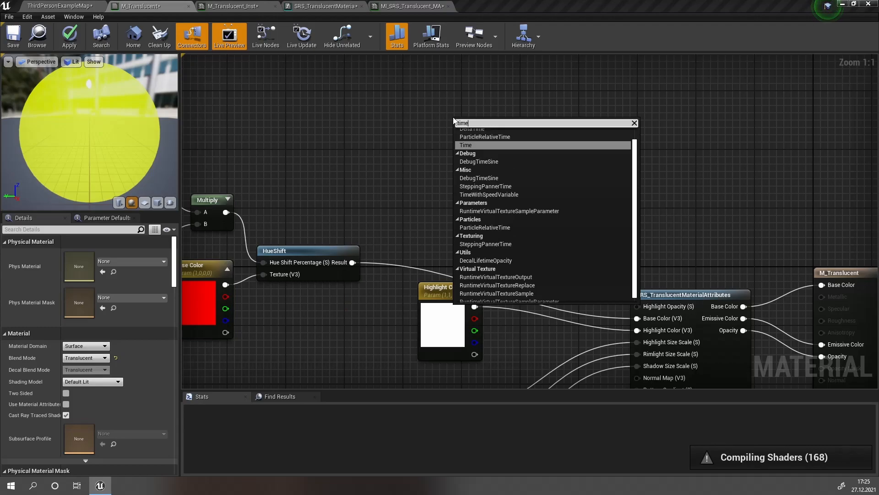
key(Down)
key(Return)
drag(487, 124, 637, 306)
click(651, 275)
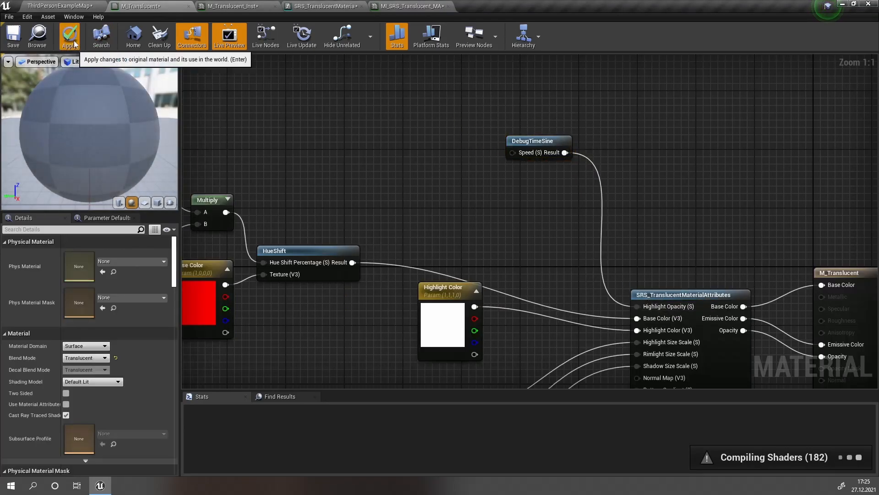
click(83, 51)
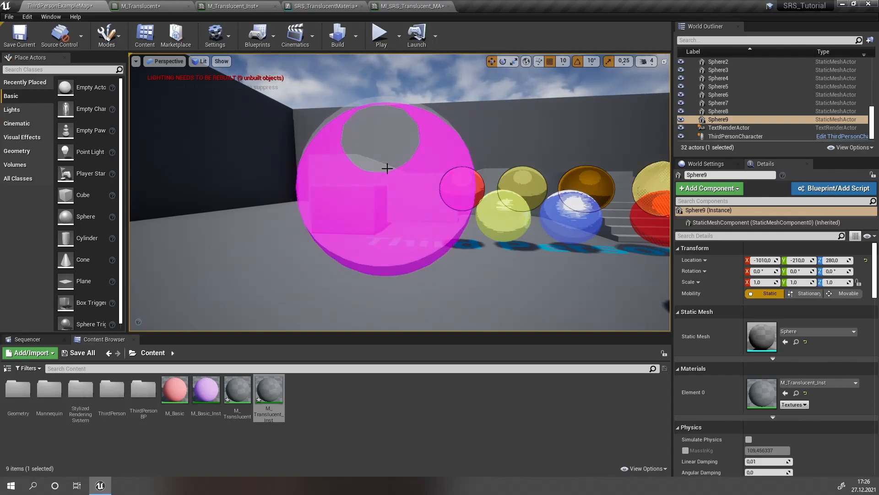
- In SRS_TranslucentMaterialAttributes, rearrange both Highlight Opacity nodes, reconnect the parameter to SRS_TranslucentMaterial's Highlight Opacity in place of the function input, and apply
click(302, 5)
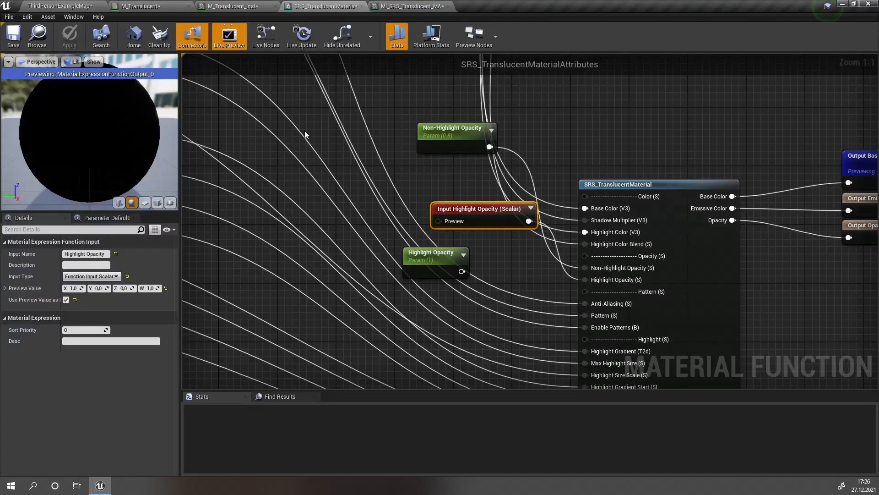
click(415, 256)
drag(417, 259, 390, 232)
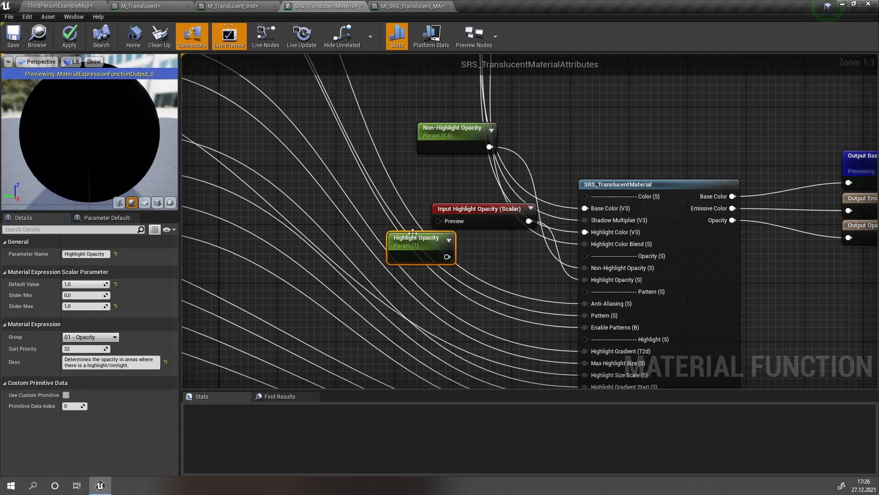
drag(471, 222, 413, 214)
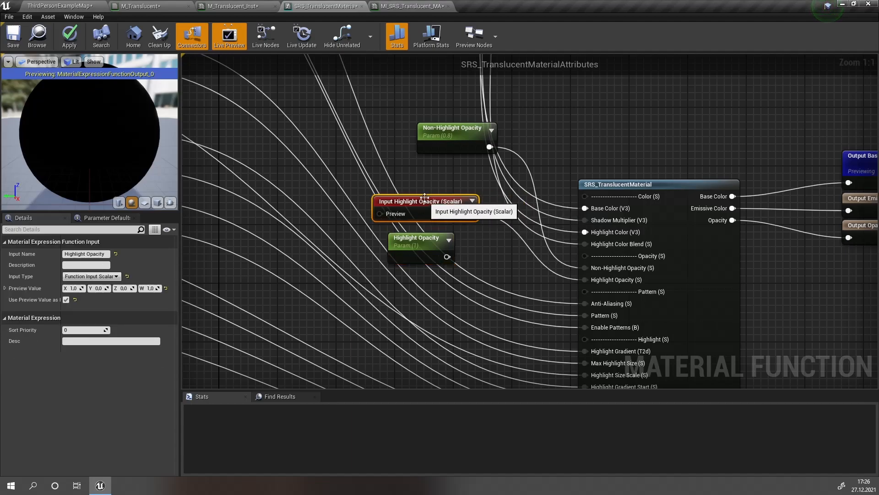
click(437, 269)
drag(447, 257, 580, 258)
drag(608, 286, 604, 281)
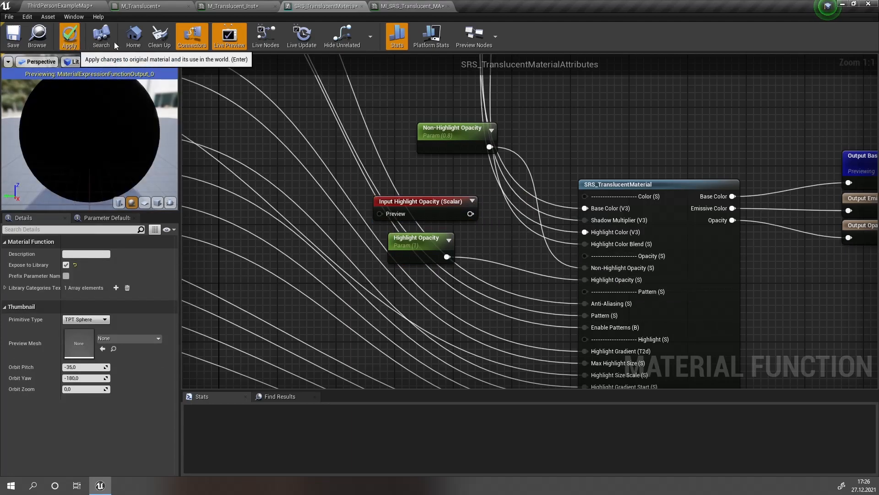
click(69, 37)
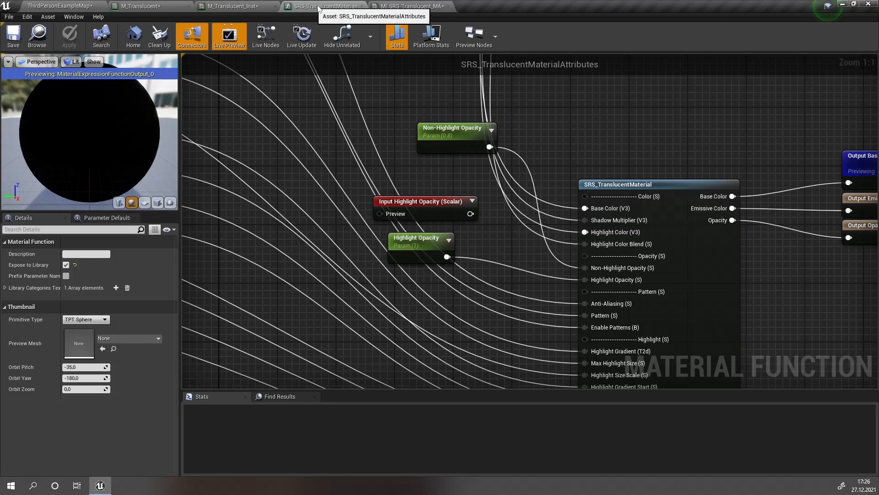
- Duplicate the SRS_TranslucentMaterialAttributes function in StylizedRenderingSystem/MaterialFunctions and open the copy
click(67, 7)
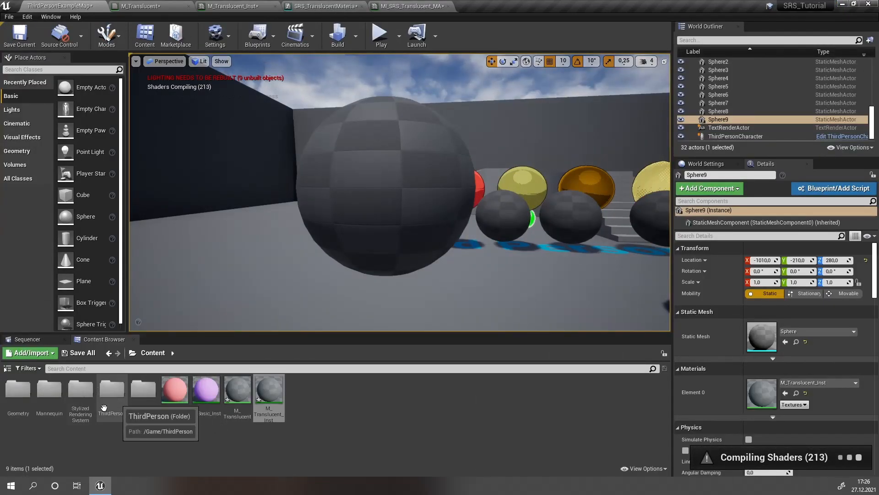
double_click(80, 395)
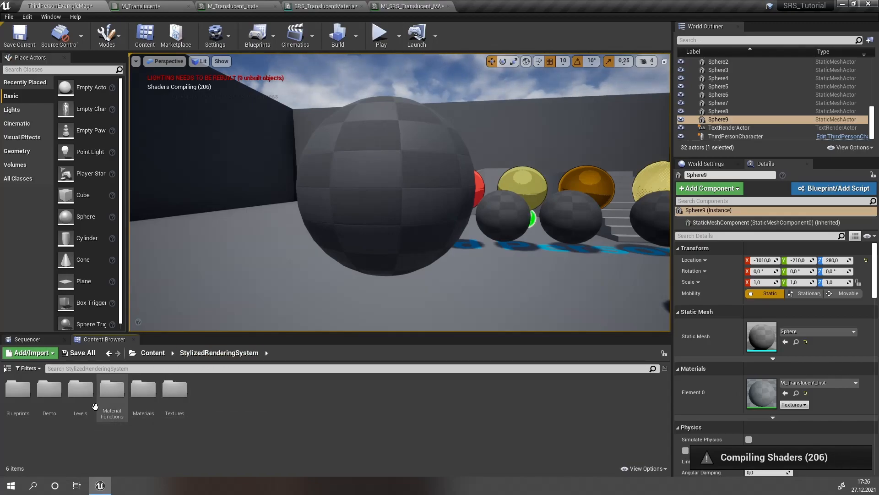
double_click(111, 392)
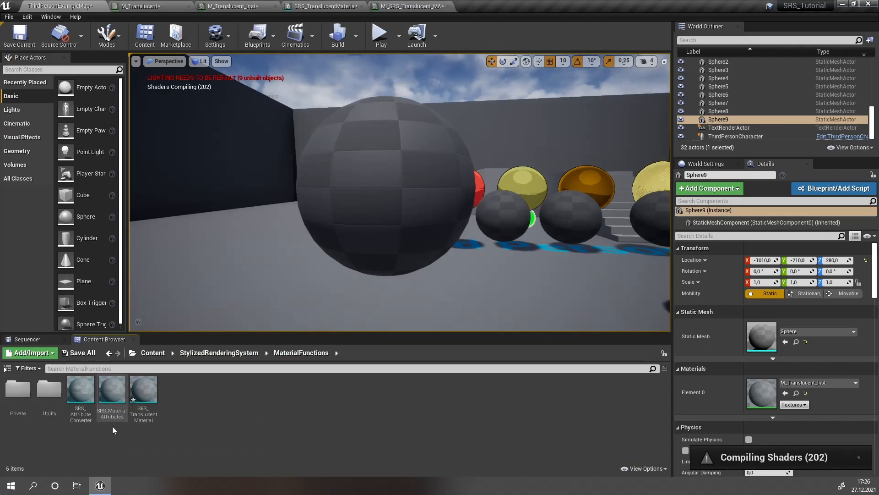
right_click(147, 409)
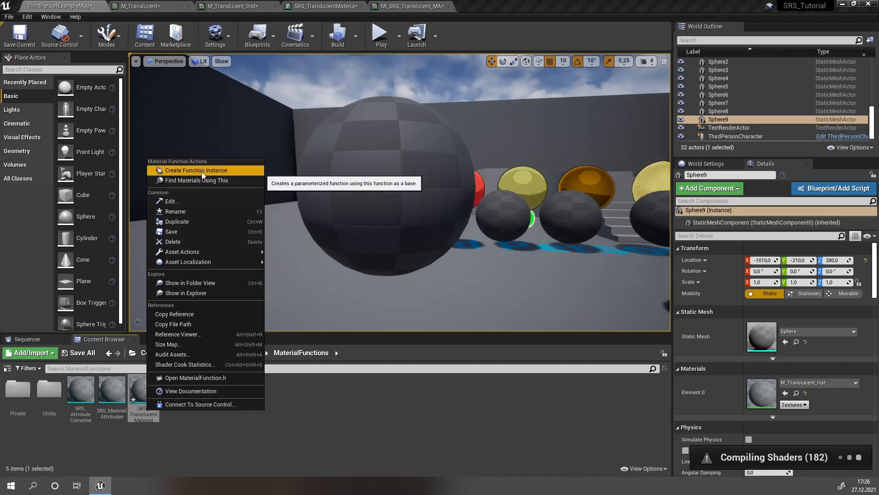
click(177, 221)
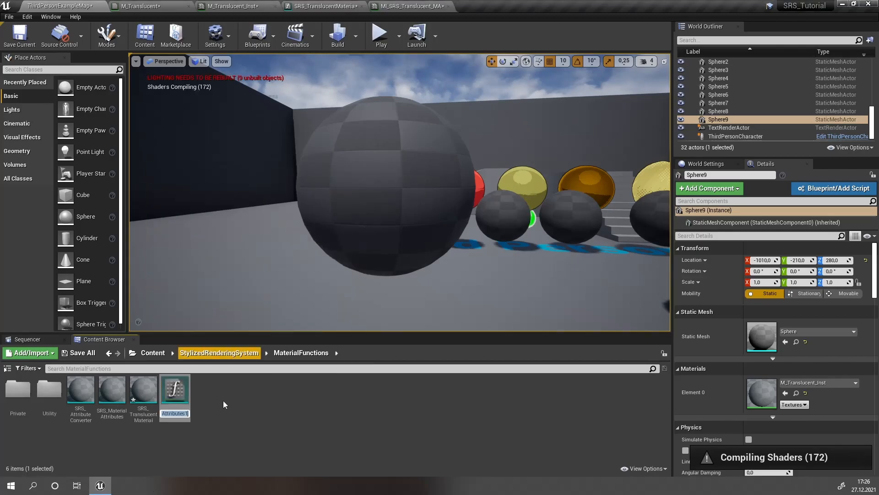
double_click(175, 397)
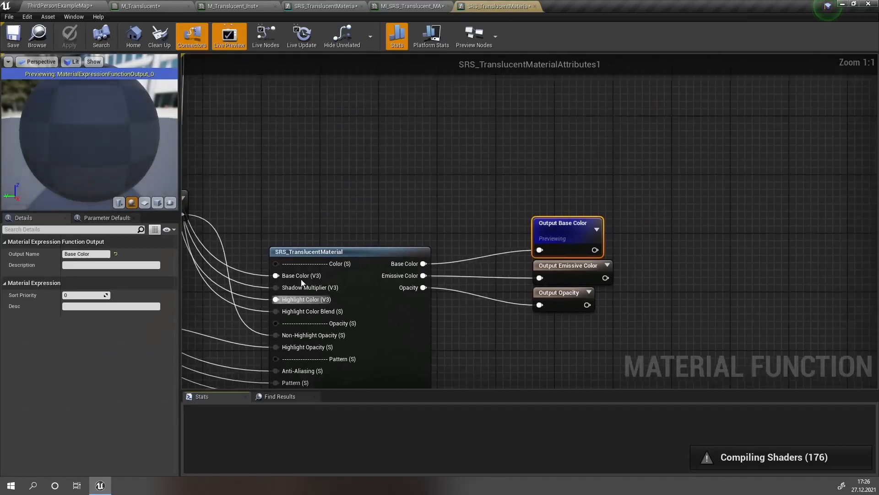
- In the duplicated function, connect the Highlight Opacity function input to SRS_TranslucentMaterial's Highlight Opacity, and check the M_Translucent instance's parameters
drag(510, 211, 625, 277)
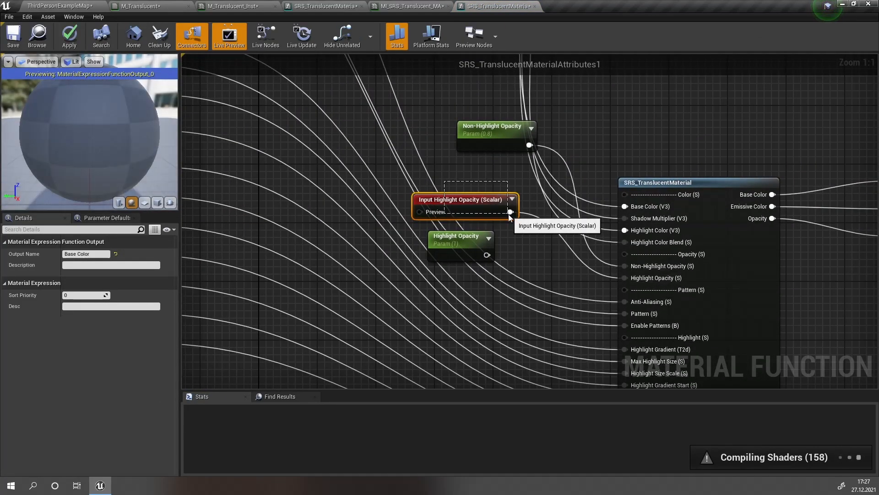
click(392, 172)
right_drag(512, 204, 473, 179)
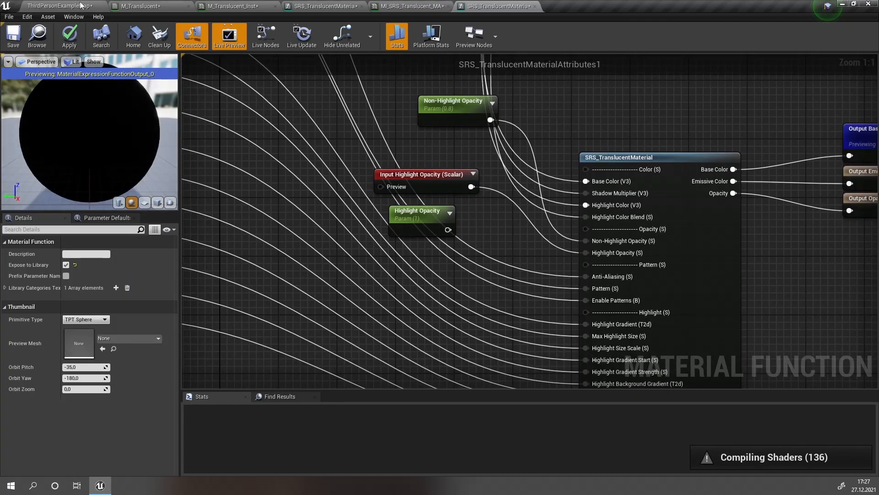
click(80, 6)
click(458, 6)
click(225, 6)
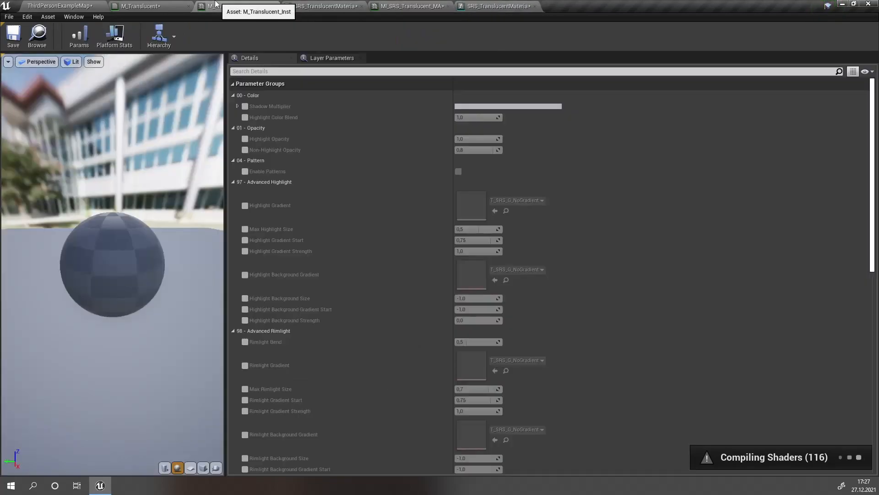
- Add the duplicated SRS_TranslucentMaterialAttributes1 function to M_Translucent's graph and place it directly above the original function node
click(178, 7)
right_drag(388, 127, 241, 61)
right_click(447, 58)
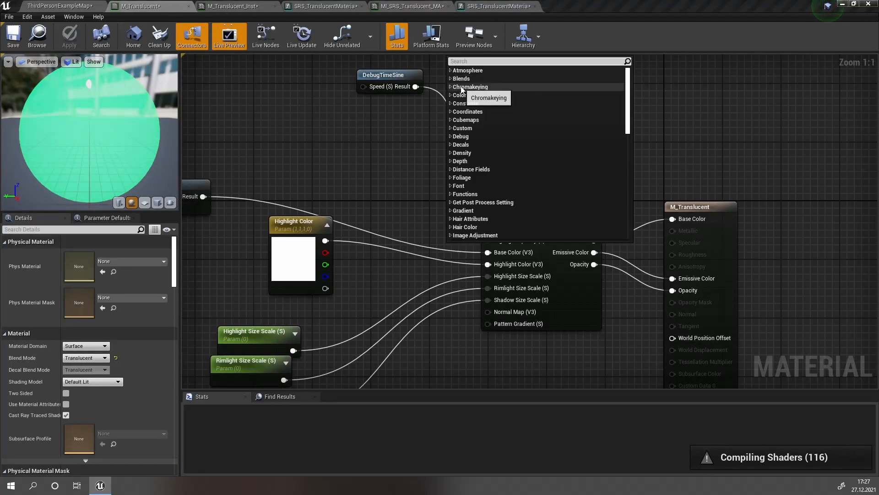
text(transluce)
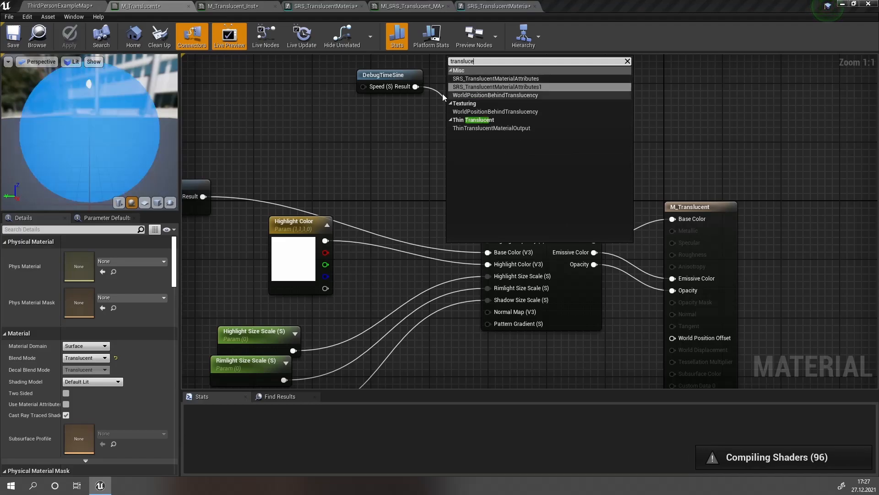
click(461, 86)
drag(526, 110, 575, 145)
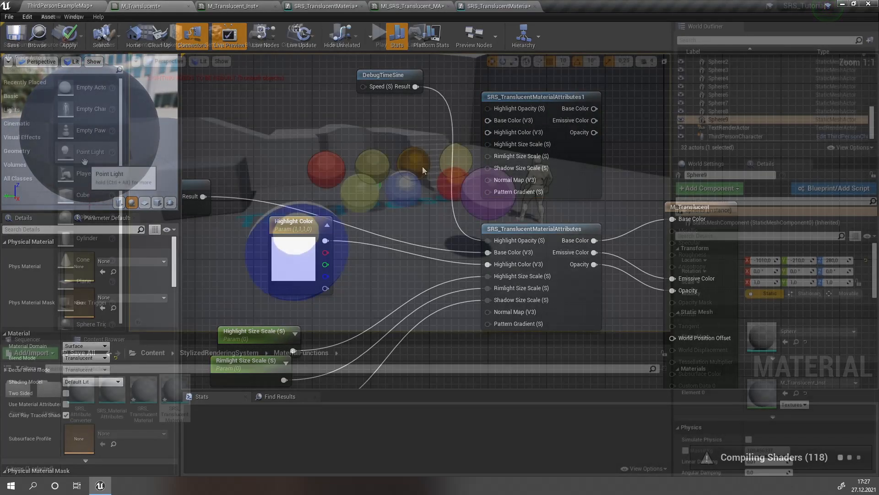